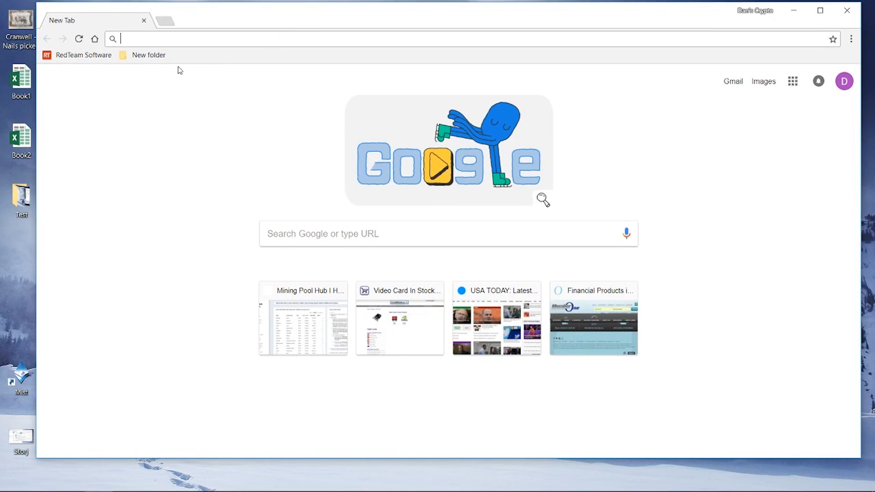
Open the Mining Pool Hub-Home bookmark from the Mining Pools folder of the personal mining bookmarks
mouse_move(168, 69)
mouse_move(283, 97)
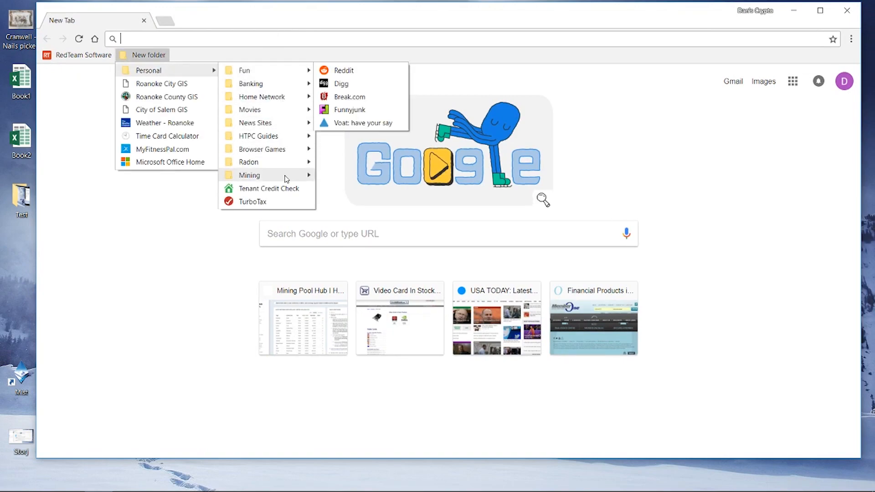
mouse_move(287, 176)
mouse_move(410, 245)
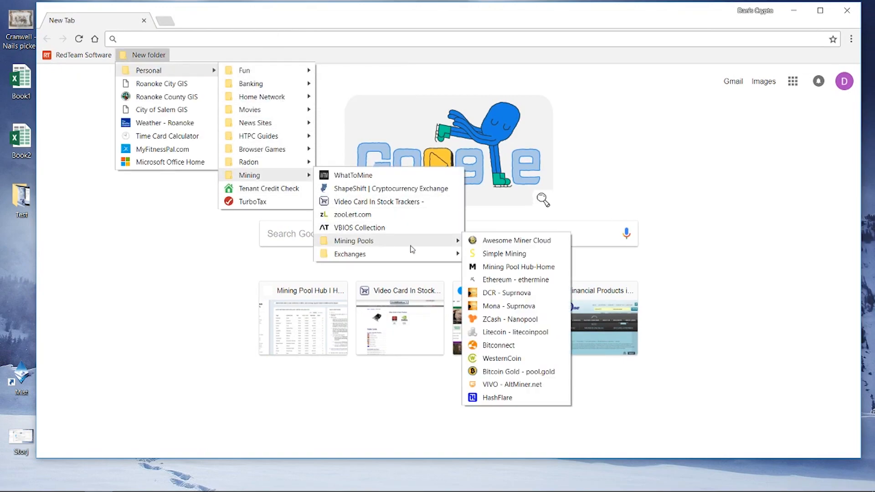
click(503, 267)
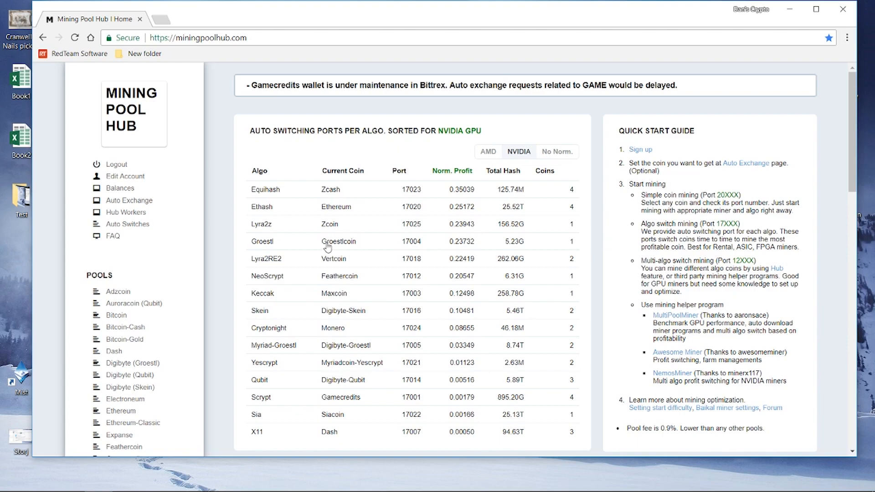
Log out of Mining Pool Hub, log back in with the saved credentials and open the account's coin balances
click(114, 165)
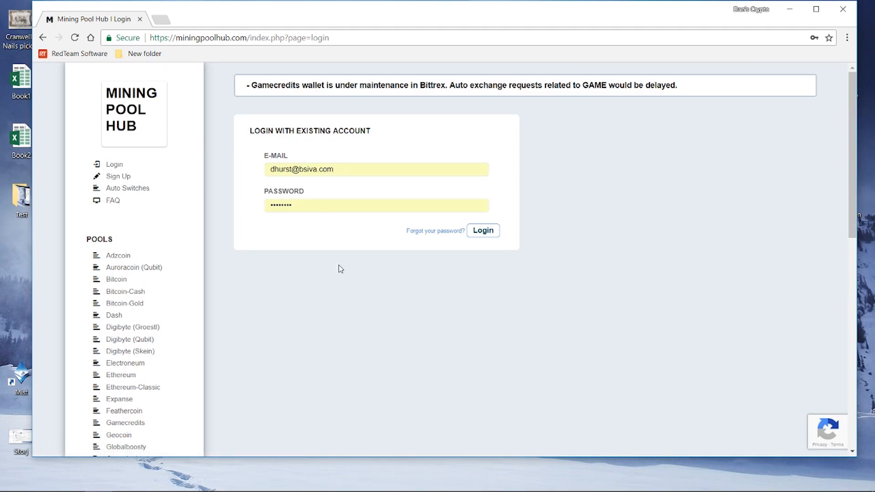
click(483, 230)
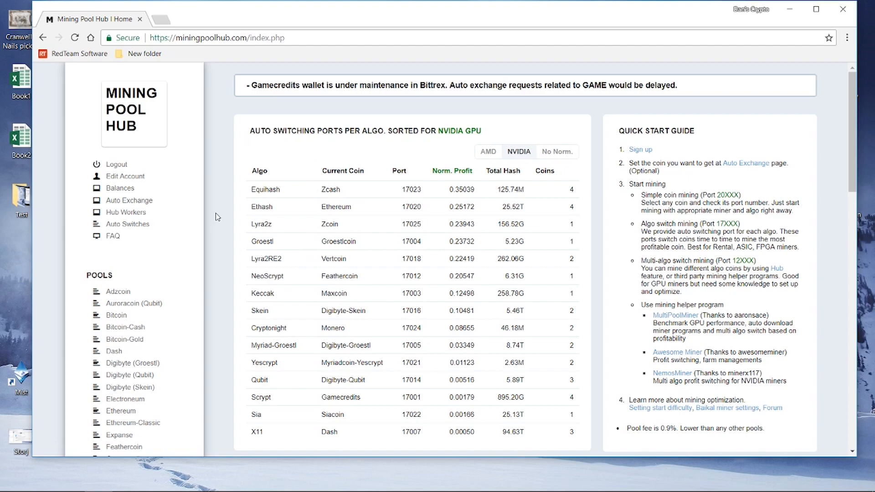
click(119, 189)
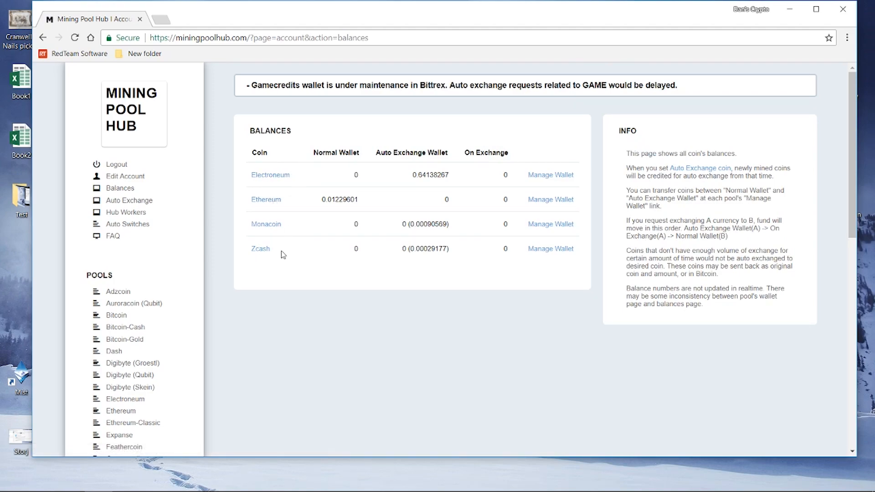
Open the Auto Exchange page and examine which exchanges support each coin, including Adzcoin and Electroneum
click(139, 201)
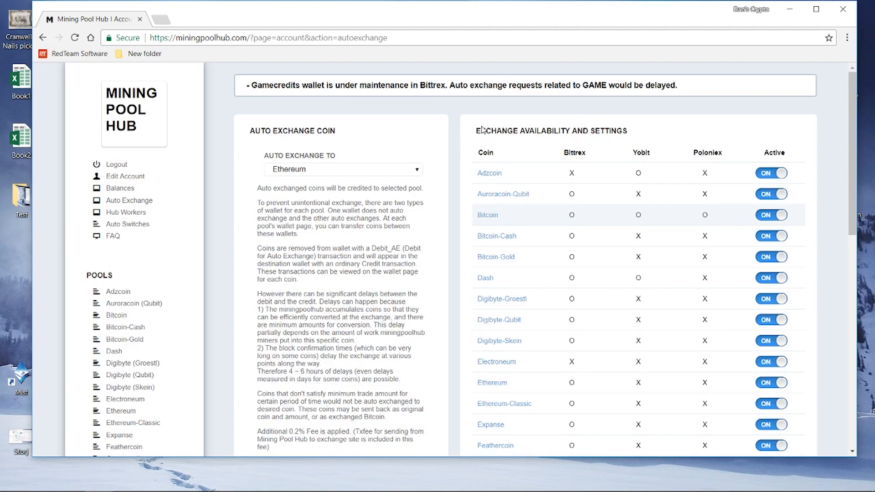
drag(477, 131, 808, 389)
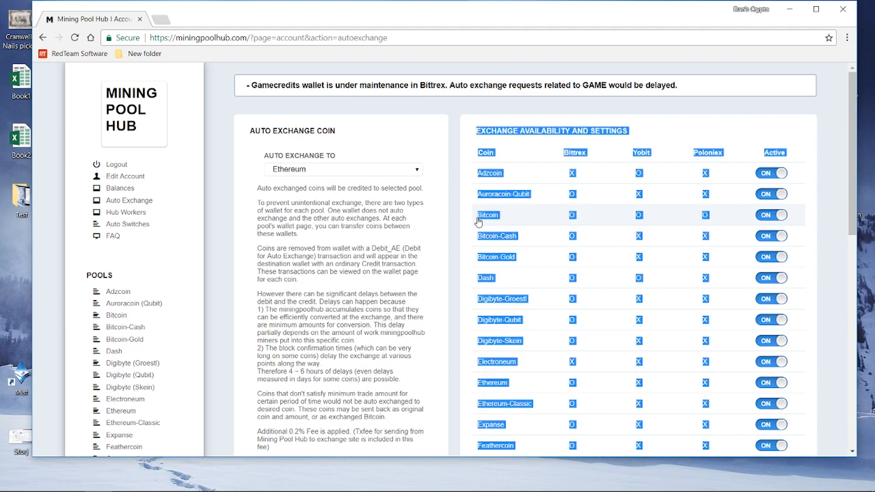
click(467, 187)
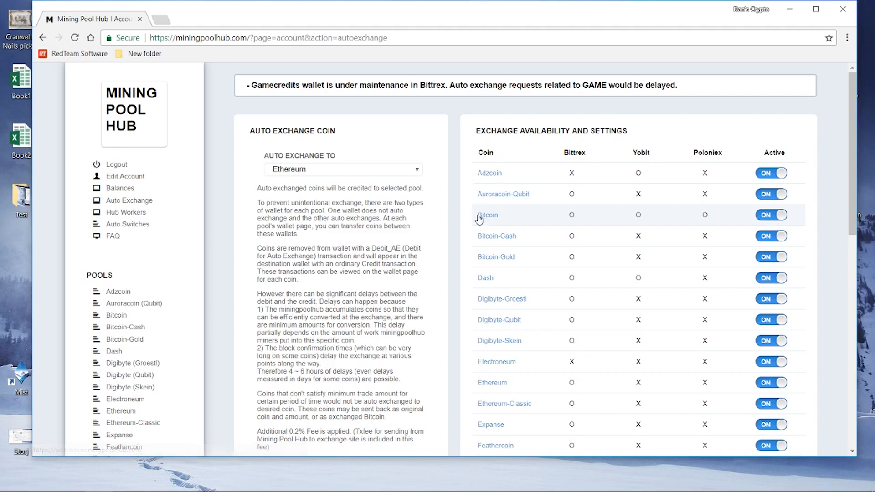
scroll(489, 303, down, 4)
scroll(490, 301, up, 2)
scroll(490, 300, up, 2)
drag(569, 174, 574, 177)
drag(635, 173, 639, 175)
click(592, 210)
scroll(596, 207, down, 1)
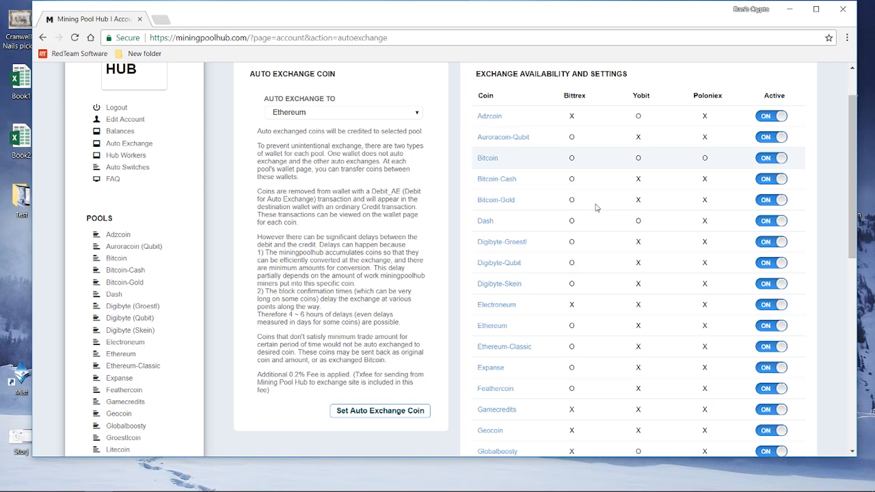
drag(568, 305, 724, 317)
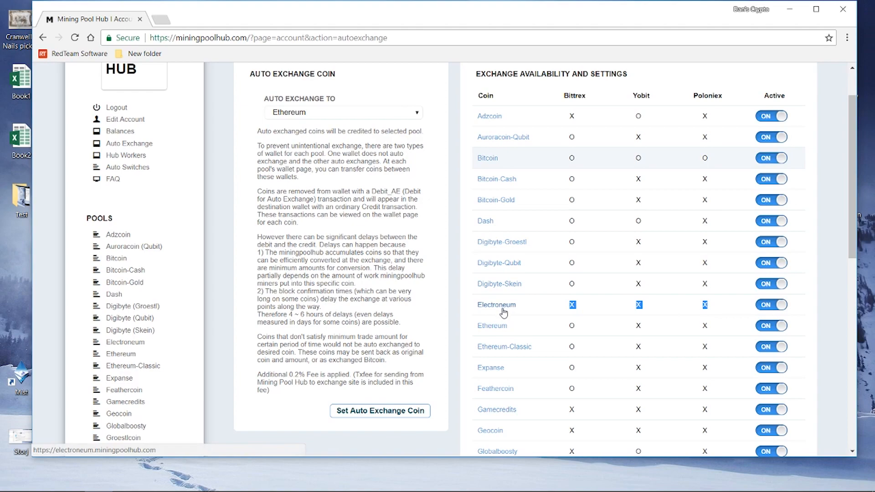
click(594, 310)
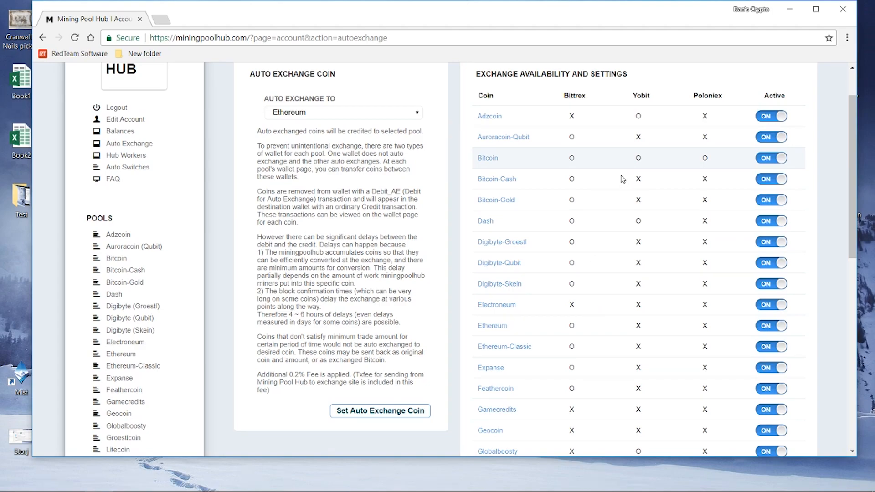
Try turning off auto exchange for Bitcoin-Cash and locate where the exchange settings are updated
click(767, 182)
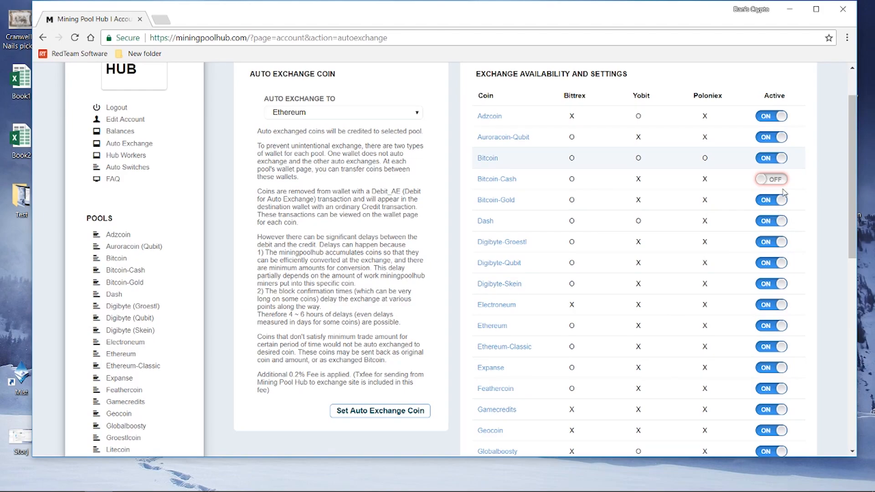
scroll(686, 307, down, 9)
scroll(685, 308, down, 1)
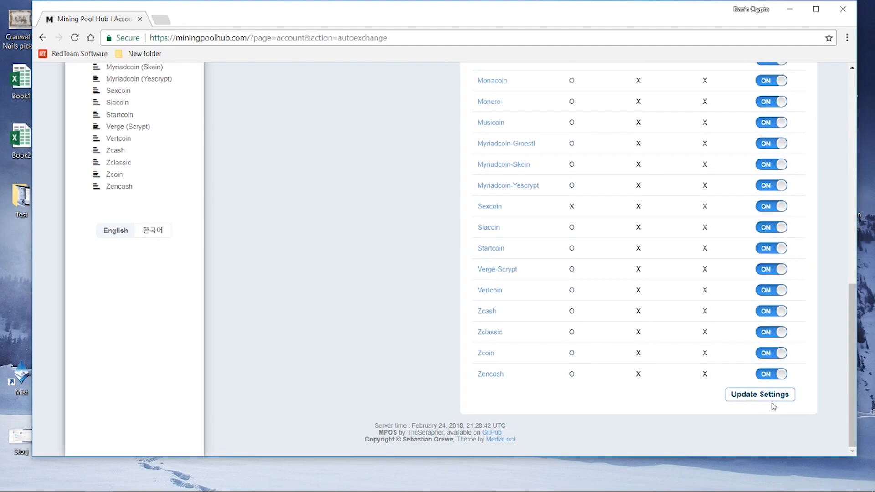
scroll(718, 410, up, 15)
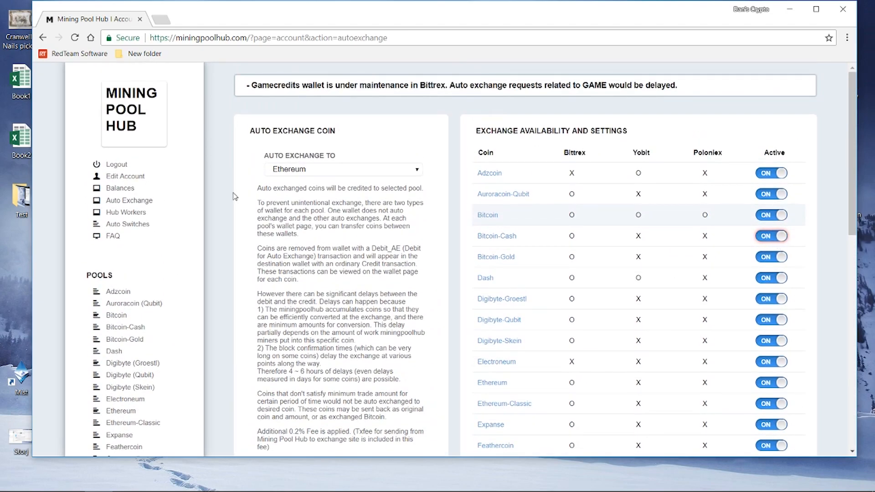
Choose Ethereum as the coin to auto exchange to and review the exchange notes beneath the selection
drag(269, 158, 340, 158)
click(323, 216)
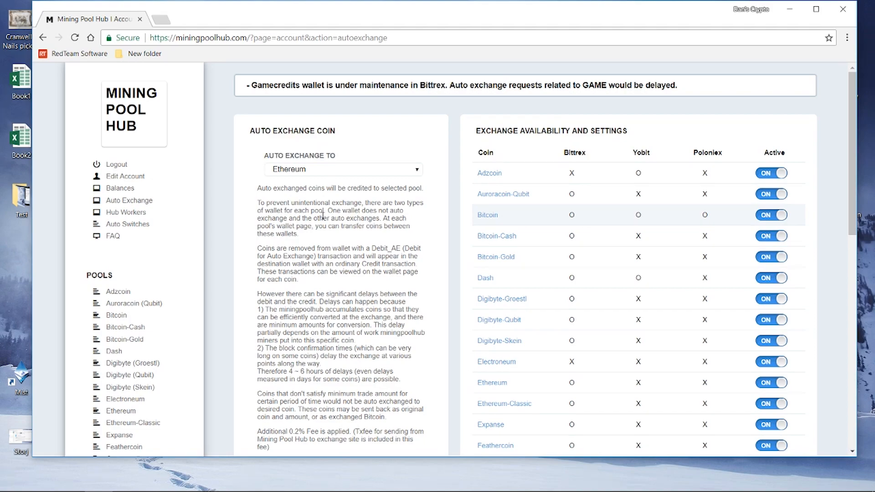
click(398, 174)
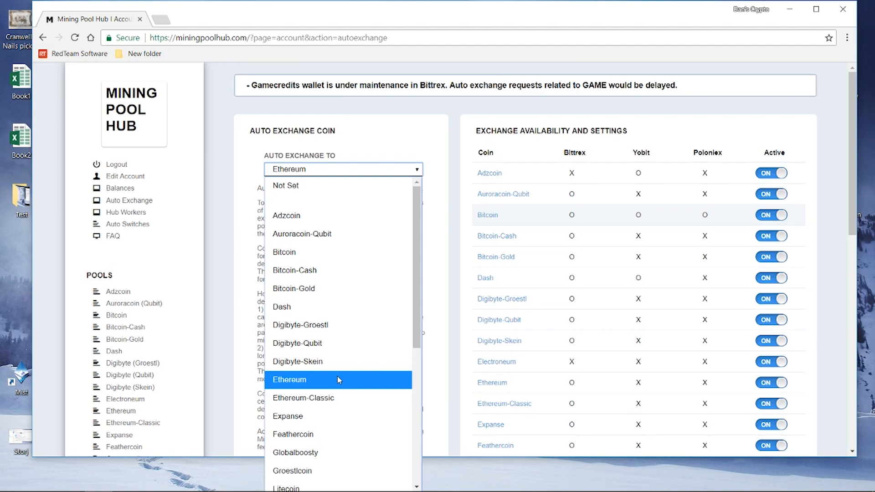
scroll(338, 379, down, 3)
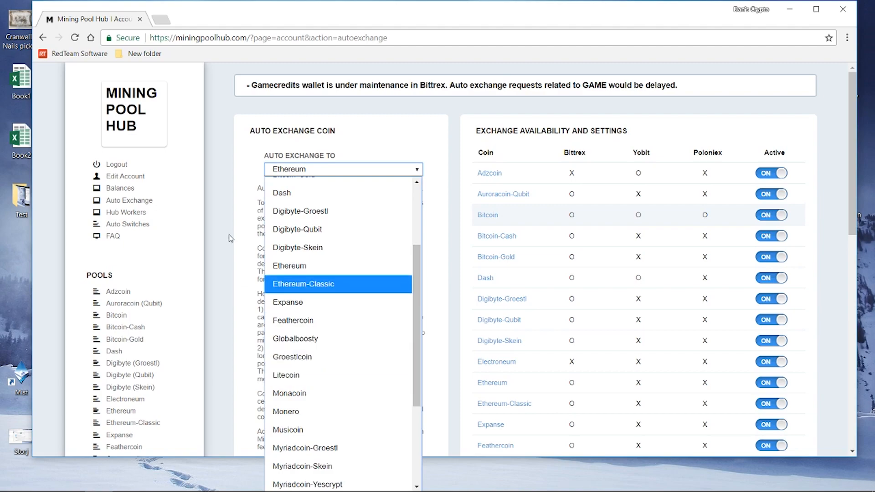
scroll(315, 266, up, 2)
click(315, 378)
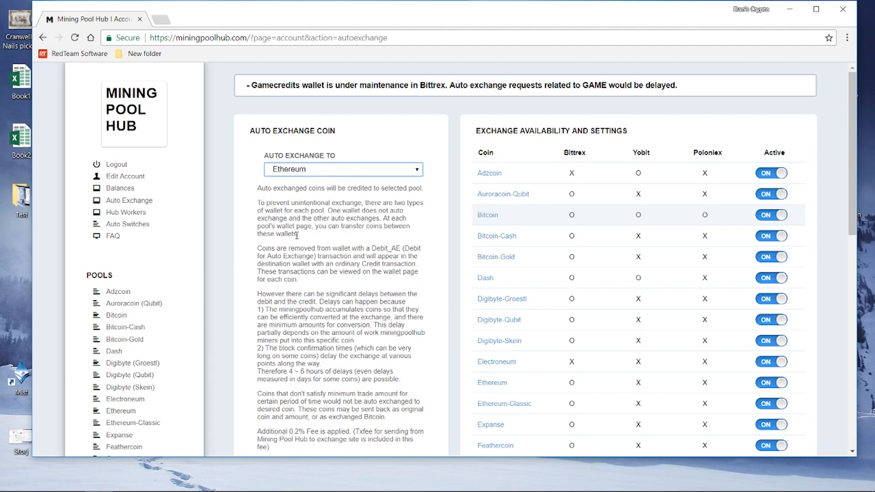
scroll(319, 250, down, 4)
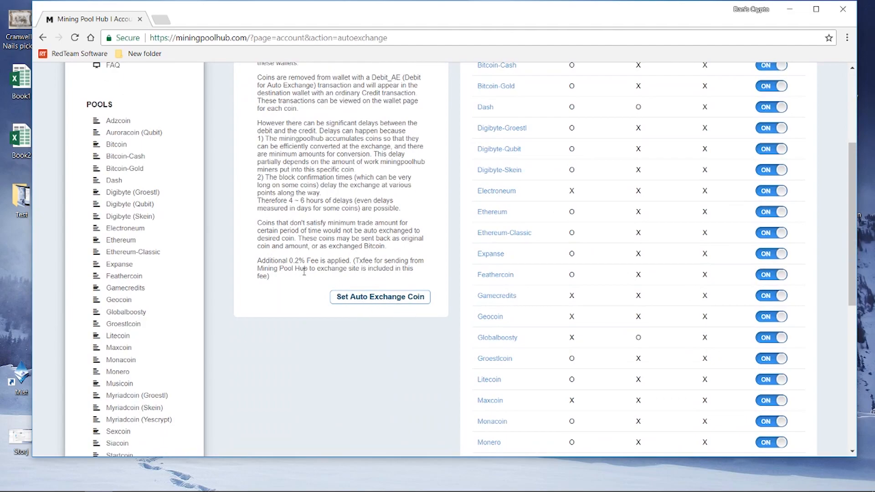
scroll(303, 272, up, 3)
scroll(303, 271, up, 1)
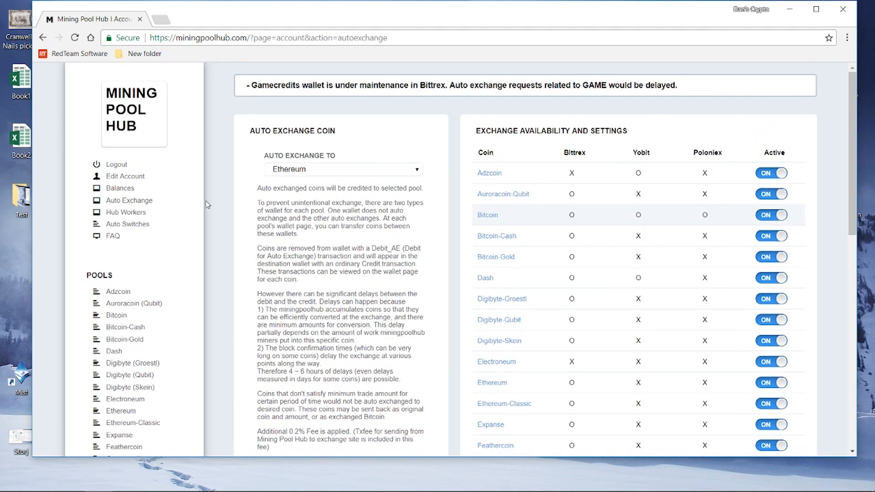
Open the Hub Workers page and examine the new worker fields and the login and password settings of Miner1
click(129, 212)
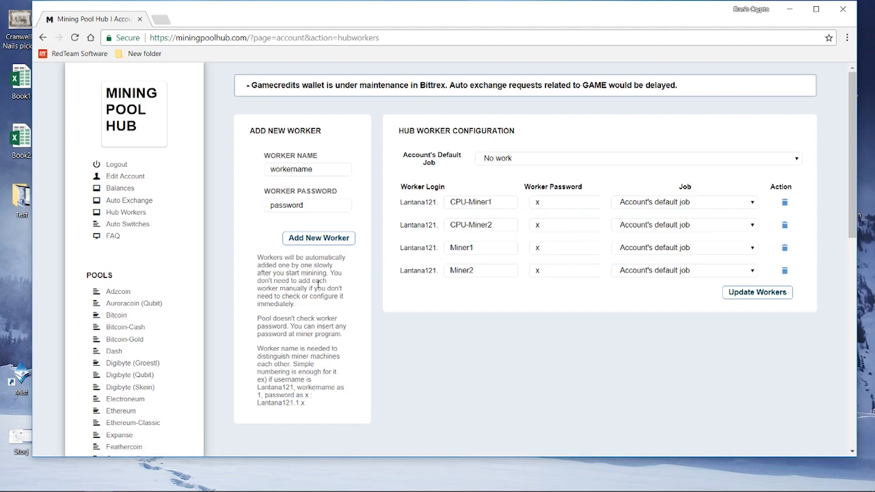
drag(275, 169, 312, 169)
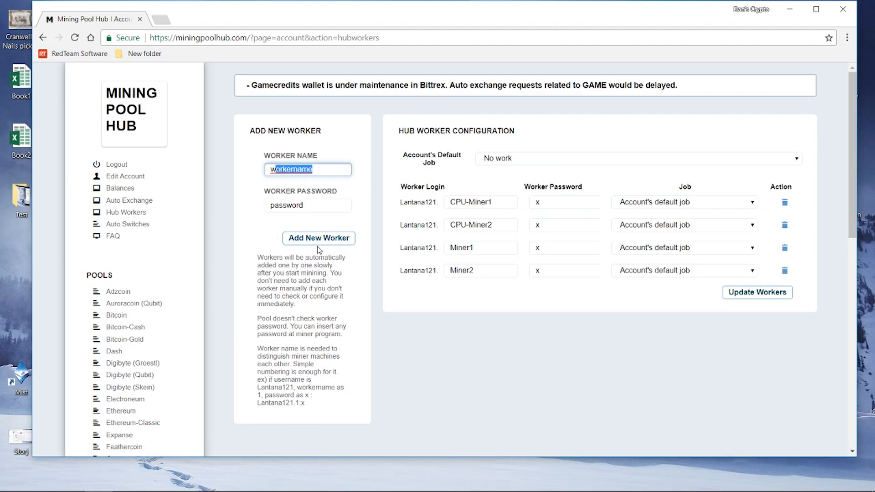
drag(307, 205, 277, 206)
click(253, 275)
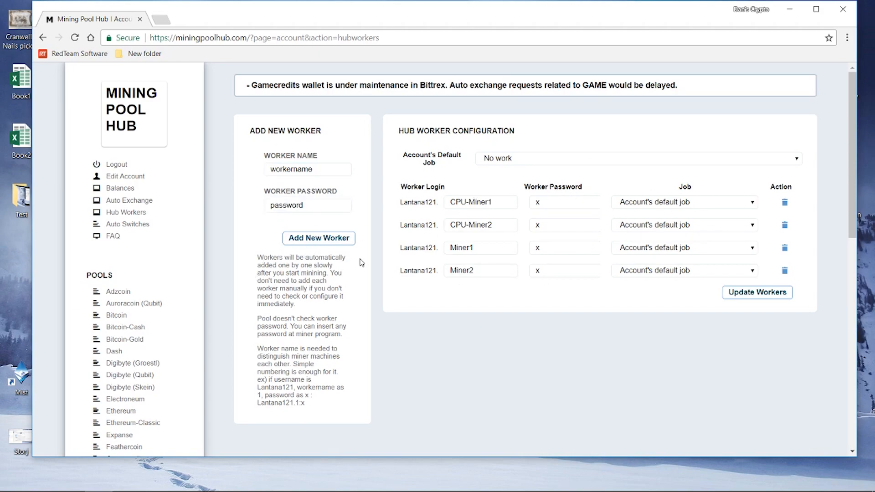
drag(400, 250, 433, 250)
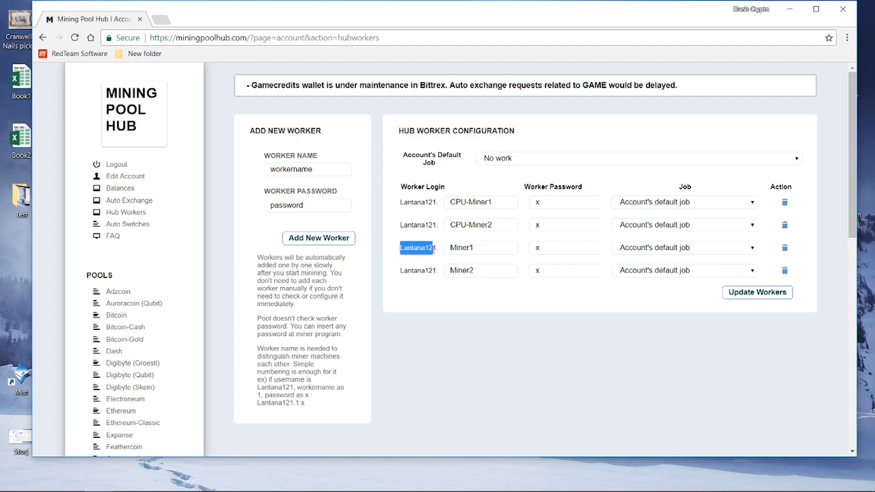
double_click(461, 247)
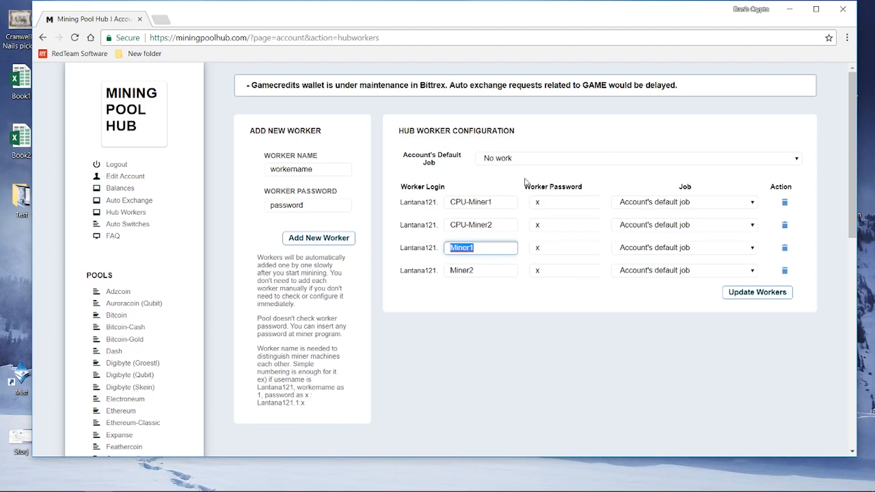
double_click(536, 248)
drag(542, 251, 532, 249)
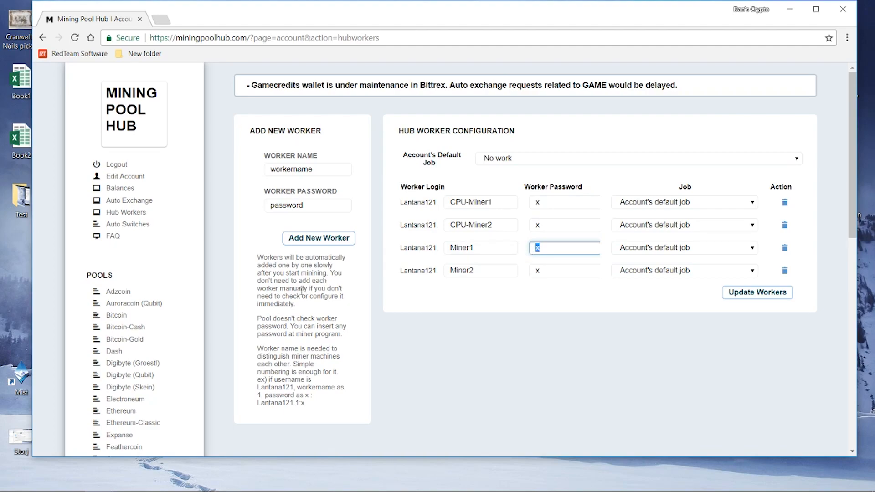
click(348, 312)
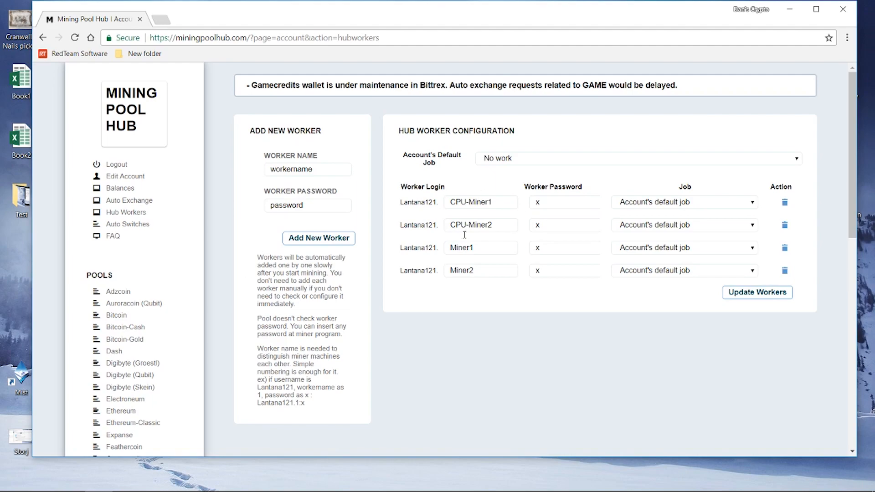
Look at the Auto Switches page, and examine the list of available coin pools from the Balances page
click(136, 225)
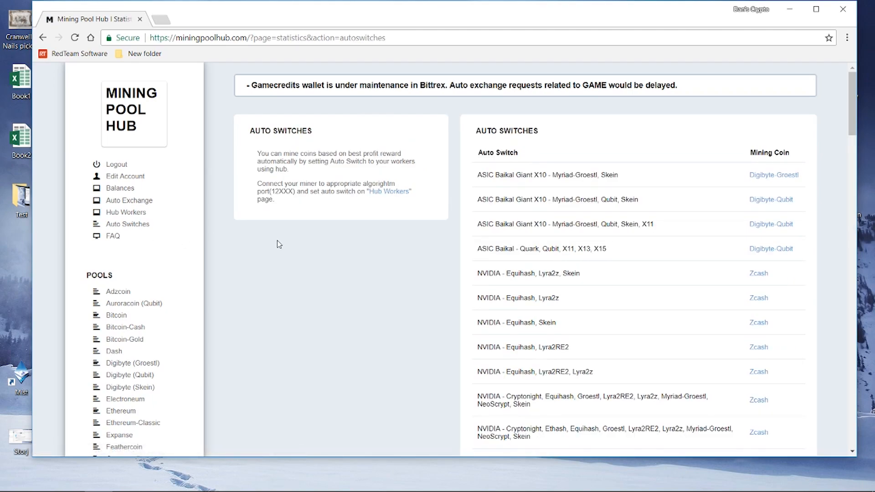
click(119, 189)
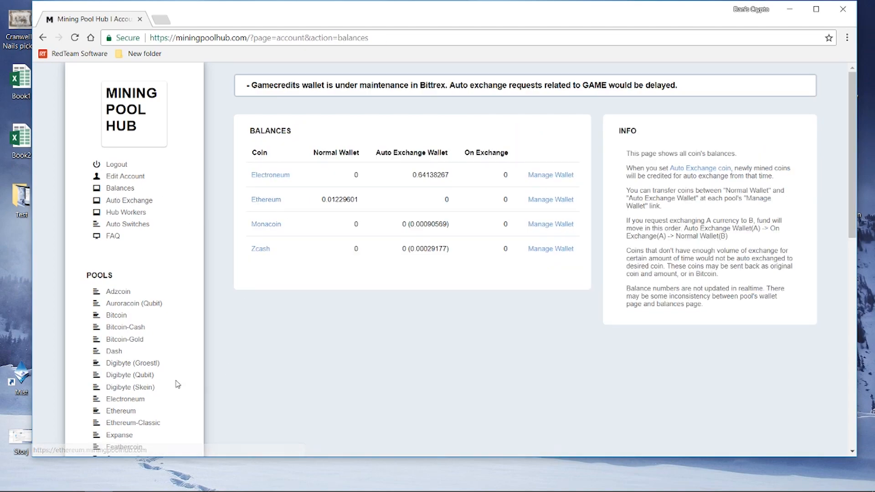
scroll(176, 383, down, 2)
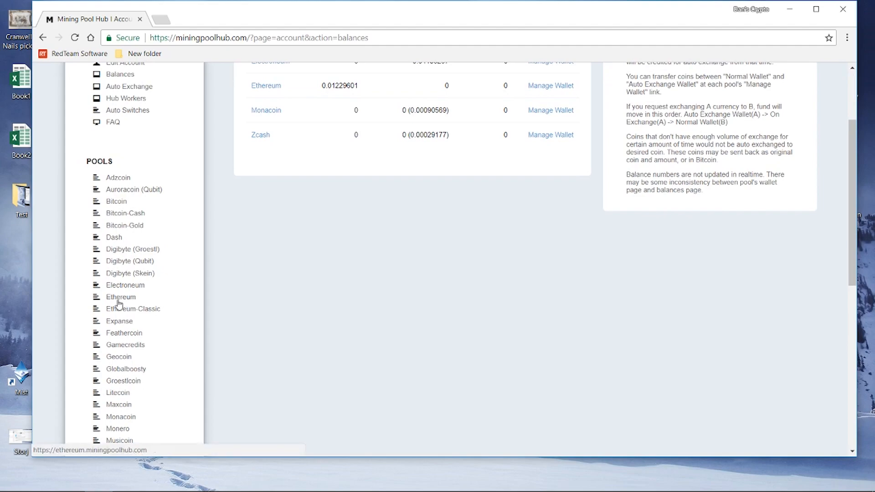
drag(84, 161, 120, 404)
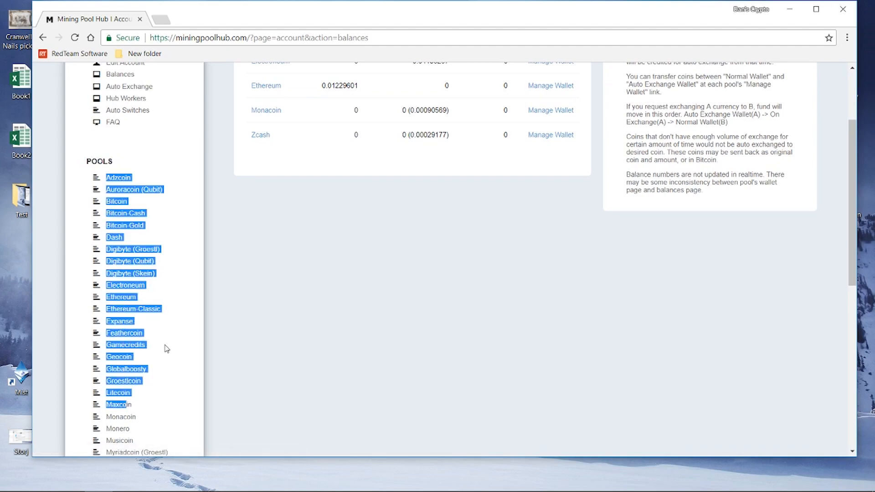
Open the Ethereum pool's dashboard and examine its account information and recent credits
click(122, 299)
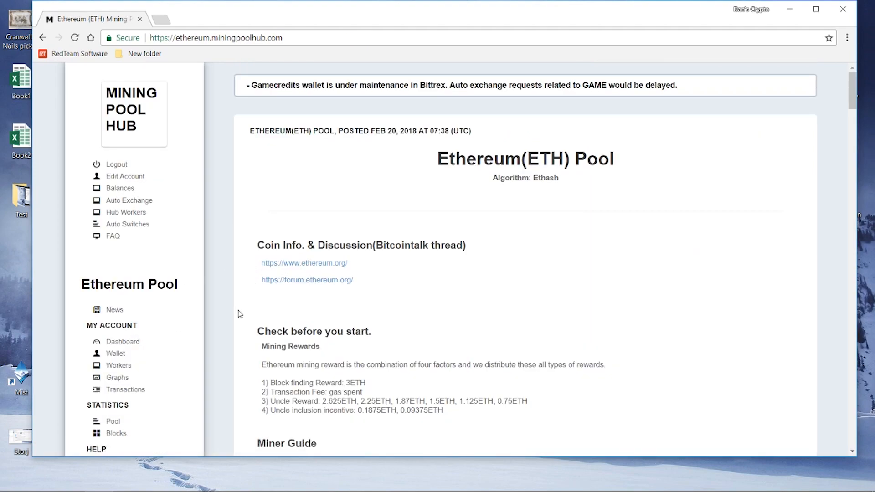
scroll(237, 278, up, 1)
scroll(226, 273, down, 2)
click(136, 227)
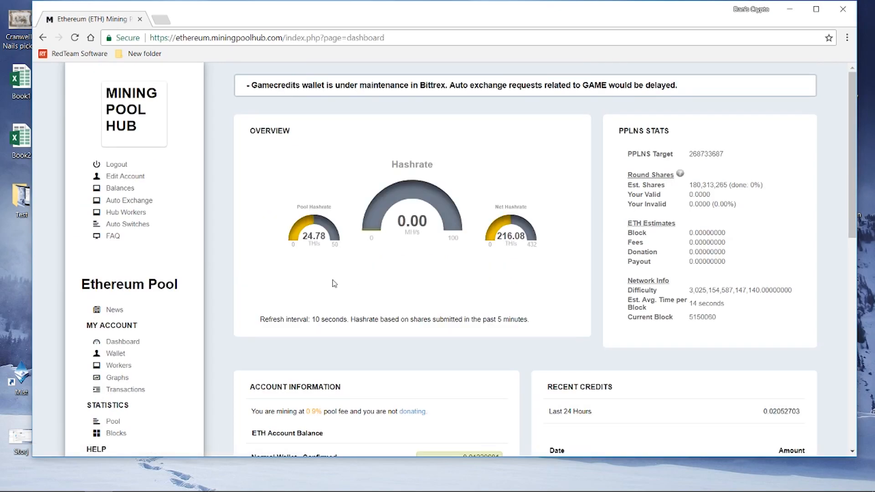
scroll(268, 298, down, 3)
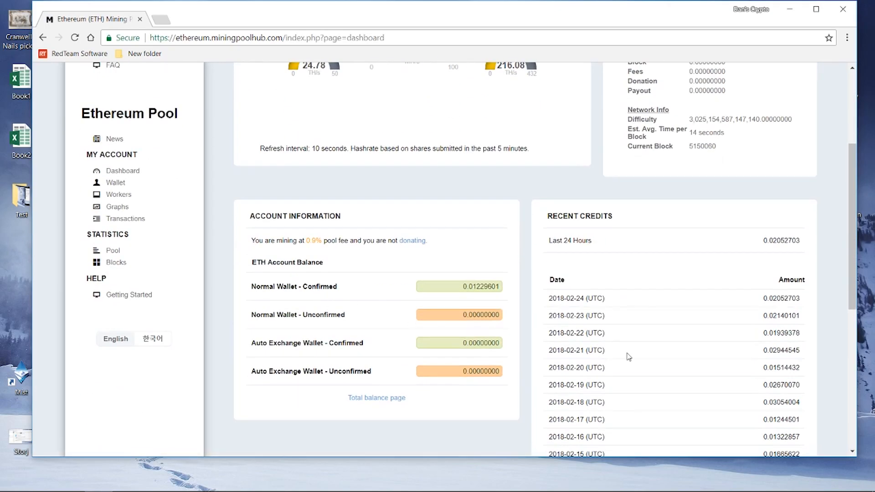
Open the Ethereum pool's Wallet page and examine the payment address and automatic payout threshold fields
click(120, 183)
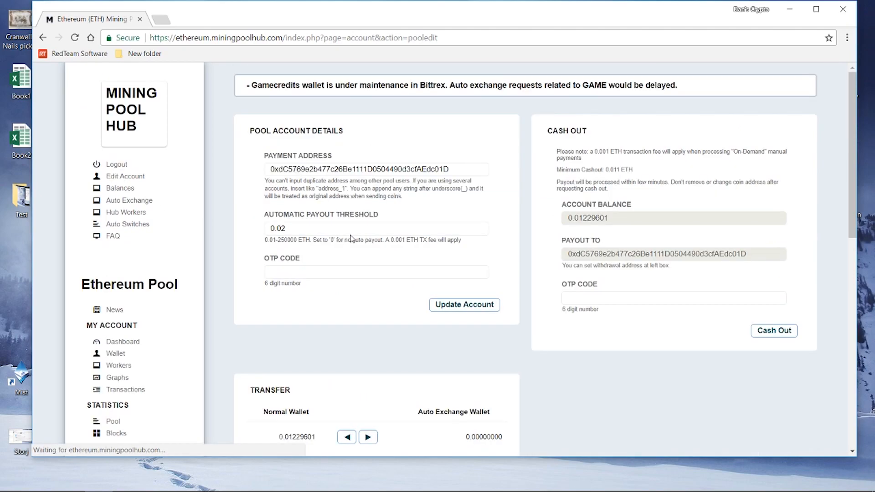
drag(450, 169, 268, 172)
drag(215, 288, 199, 322)
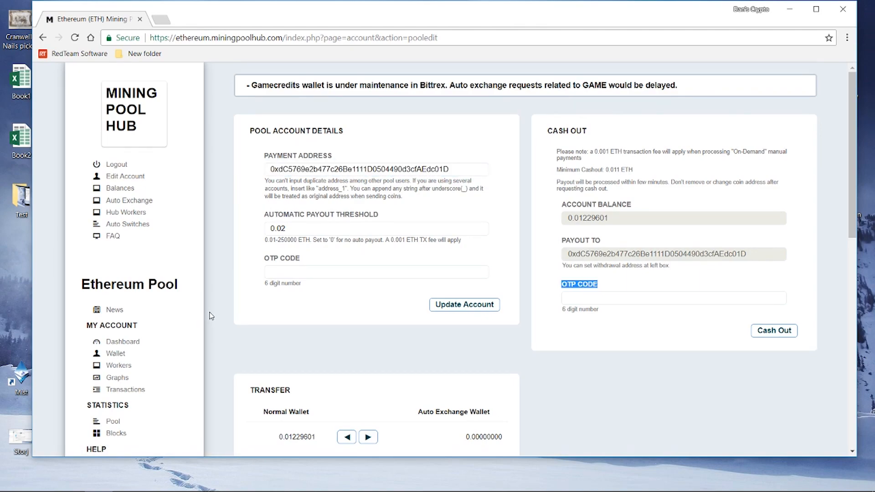
drag(448, 167, 271, 169)
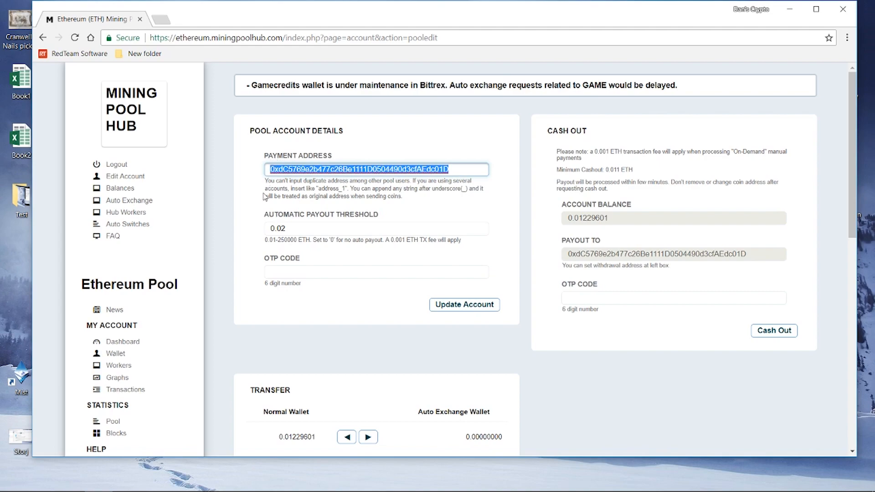
key(Tab)
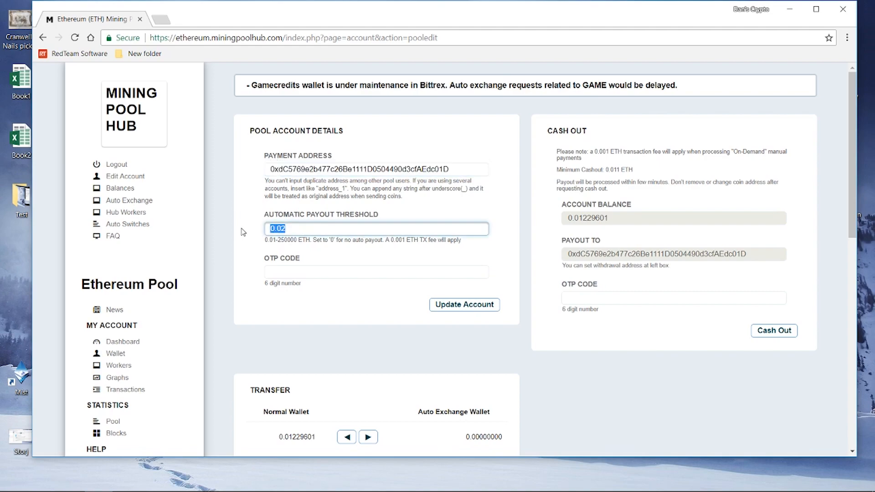
click(233, 256)
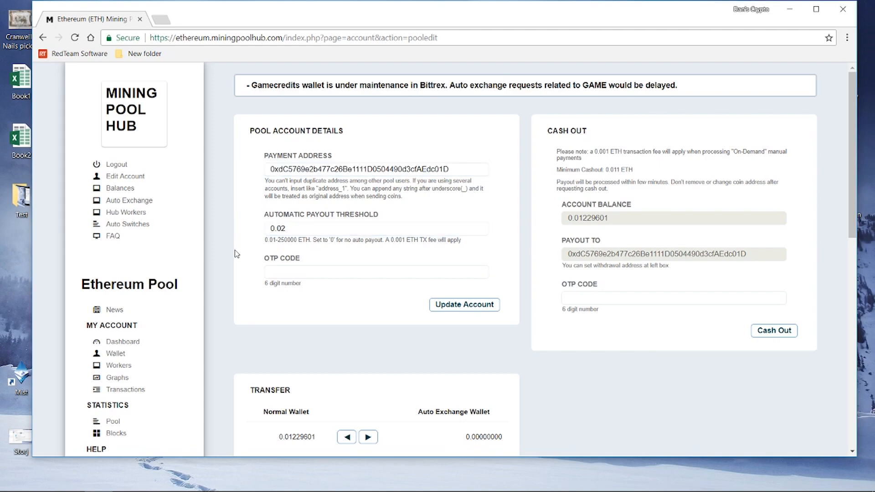
Examine the automatic payout threshold's allowed range, the no-payout option and the transaction fee note
double_click(396, 241)
drag(386, 240, 472, 244)
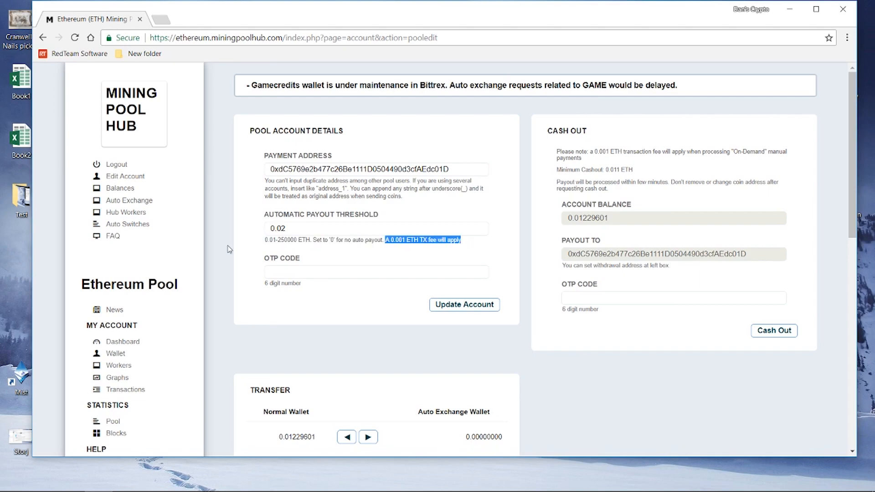
drag(286, 229, 244, 229)
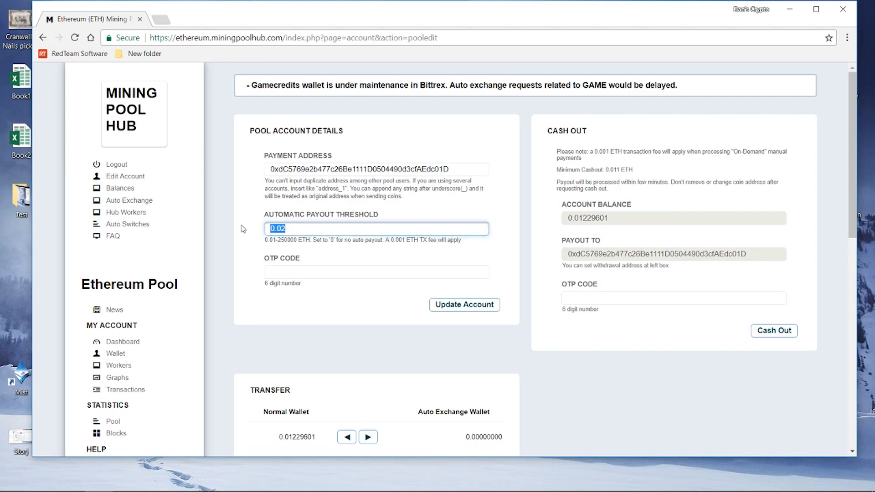
click(313, 242)
drag(392, 239, 473, 246)
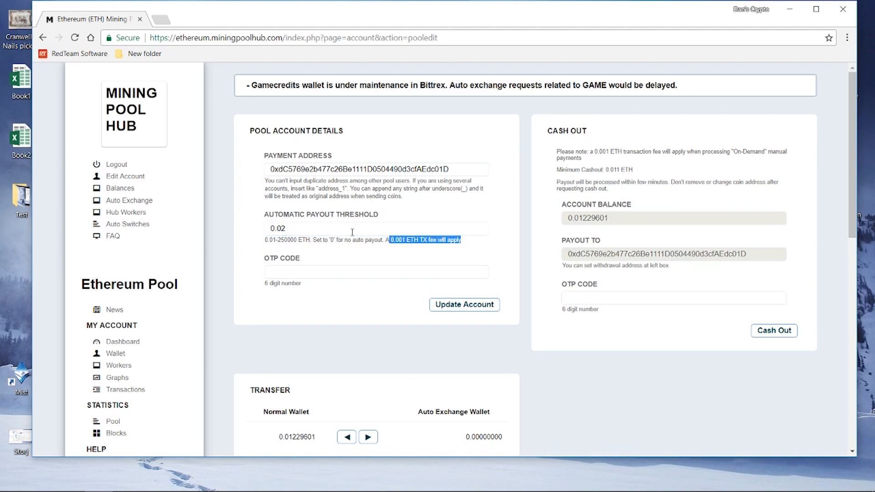
click(248, 226)
drag(264, 239, 468, 246)
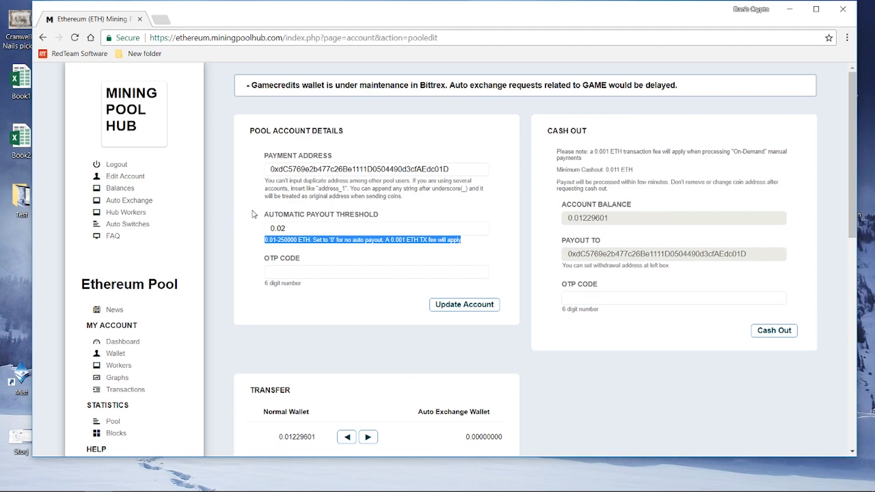
double_click(283, 228)
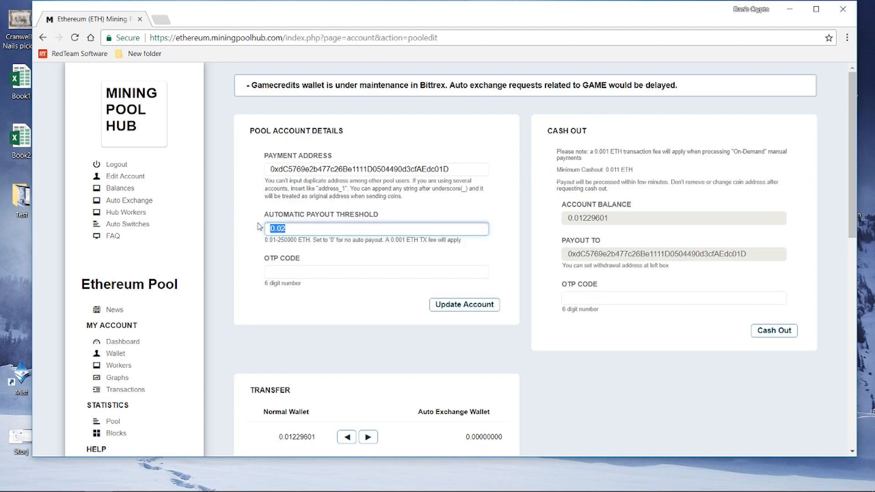
click(224, 236)
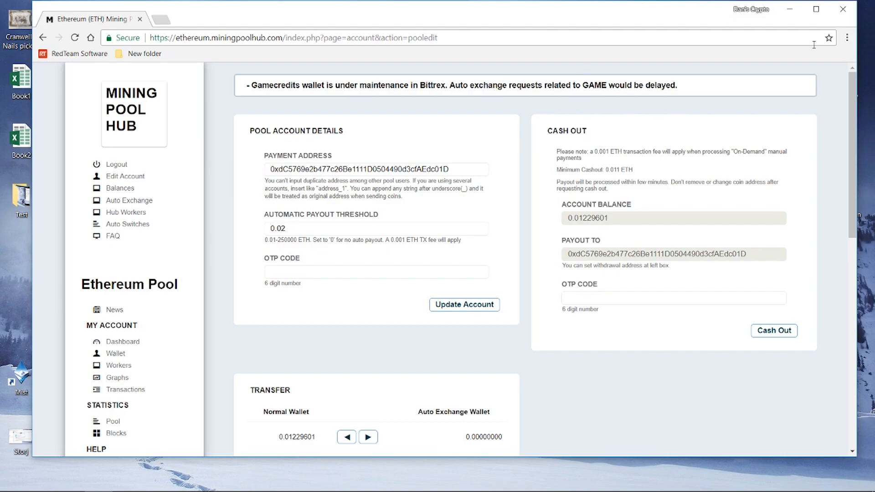
Close the browser and connect to Miner 2 over Remote Desktop, signing in with the account password
click(849, 11)
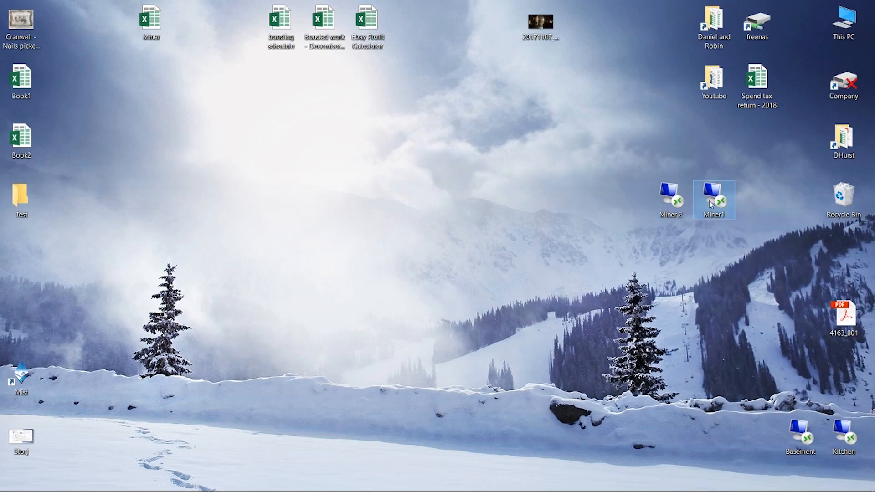
click(670, 200)
click(711, 201)
click(675, 199)
click(664, 273)
click(673, 197)
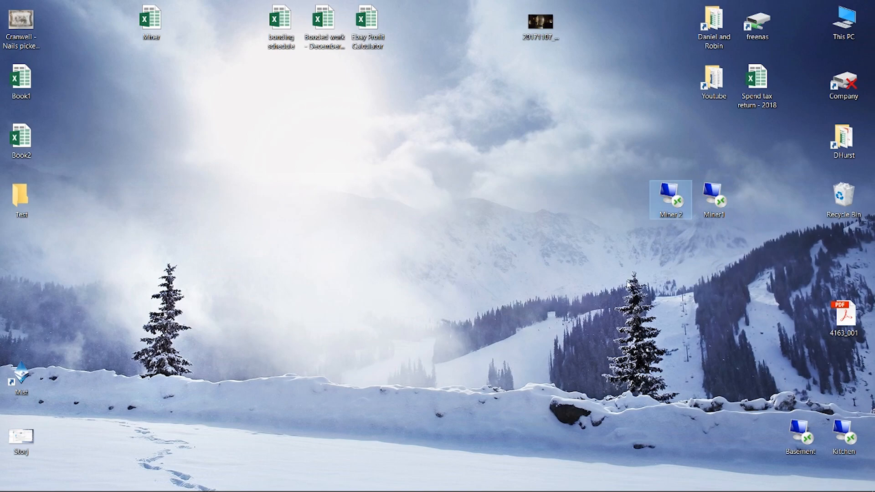
click(628, 139)
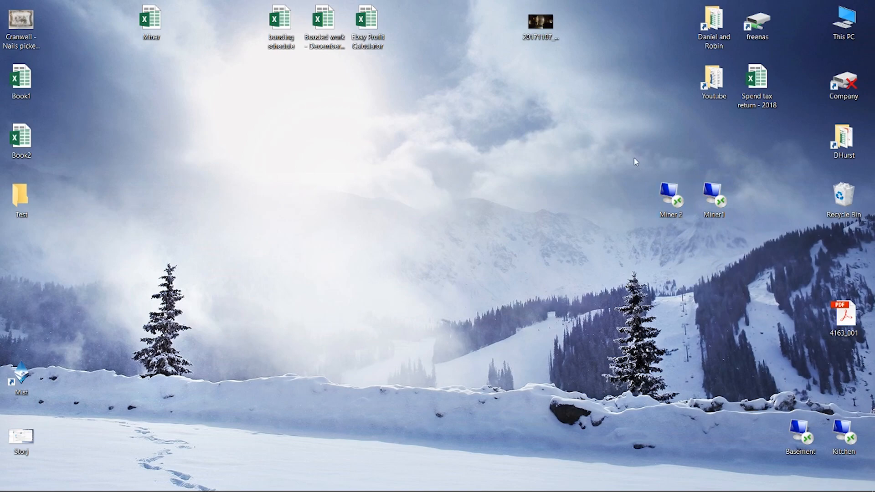
double_click(669, 196)
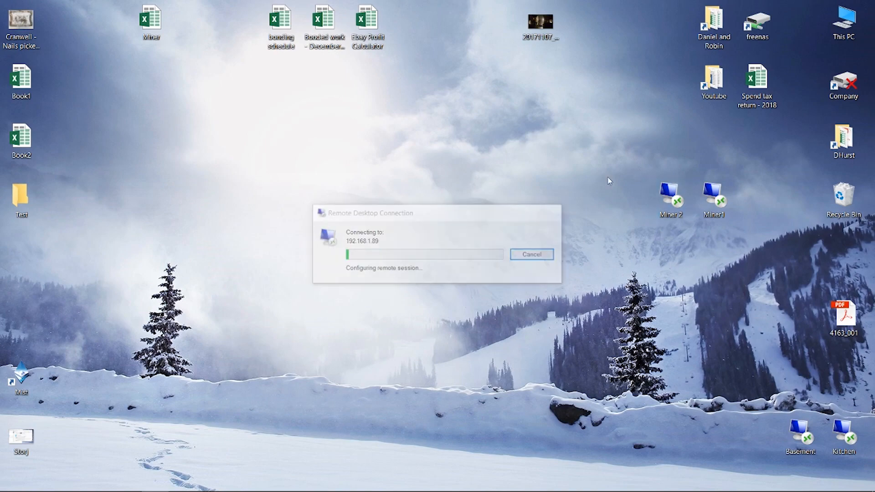
text(********)
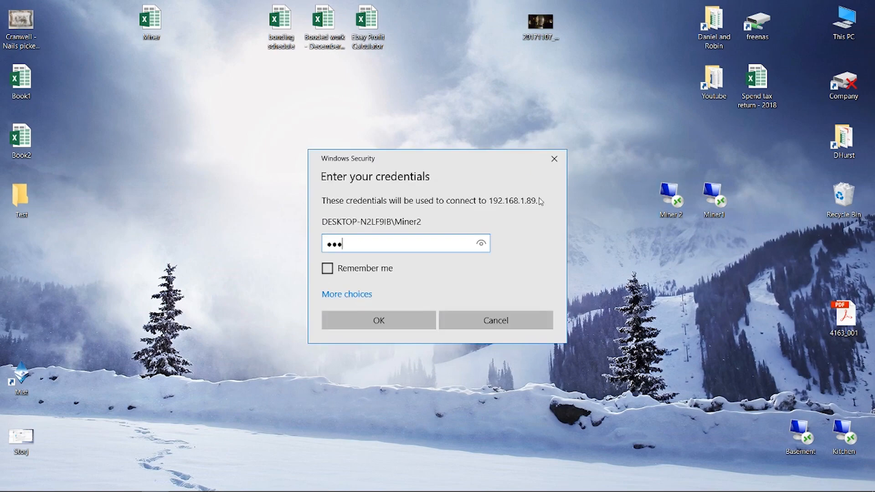
key(Return)
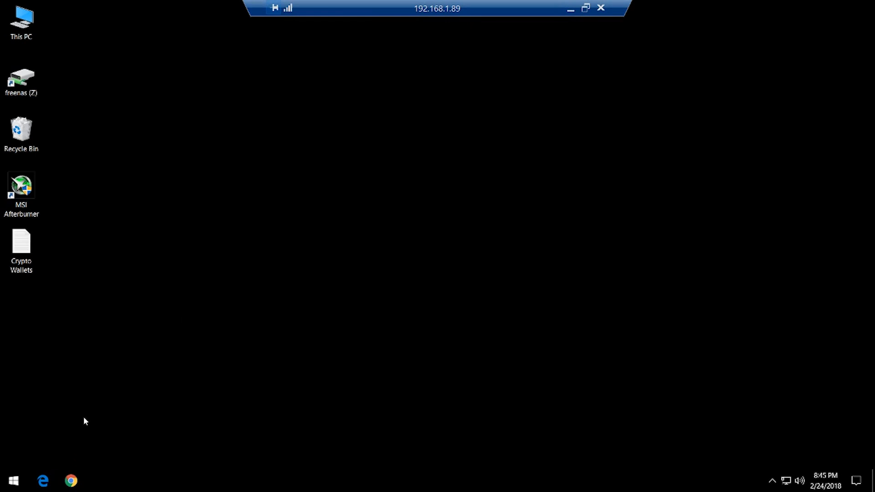
In Chrome on the remote computer, search the web for "aweome miner" and open the Awesome Miner website
click(71, 484)
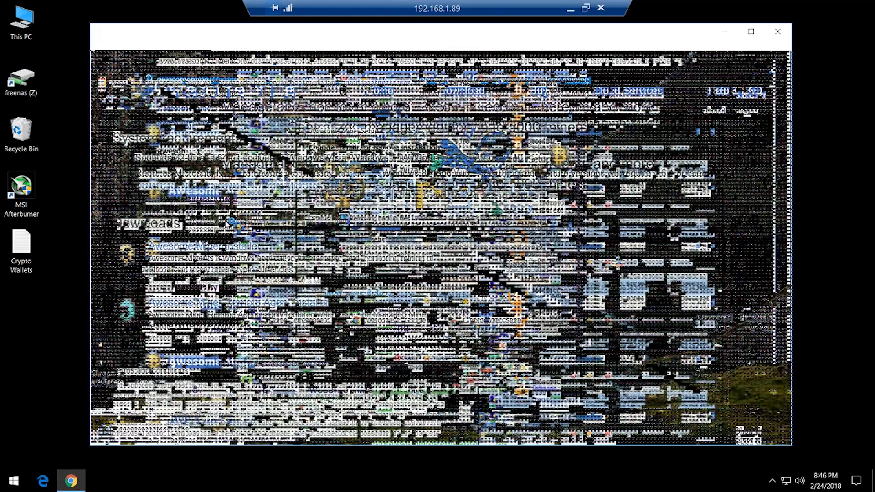
text(aweome miner)
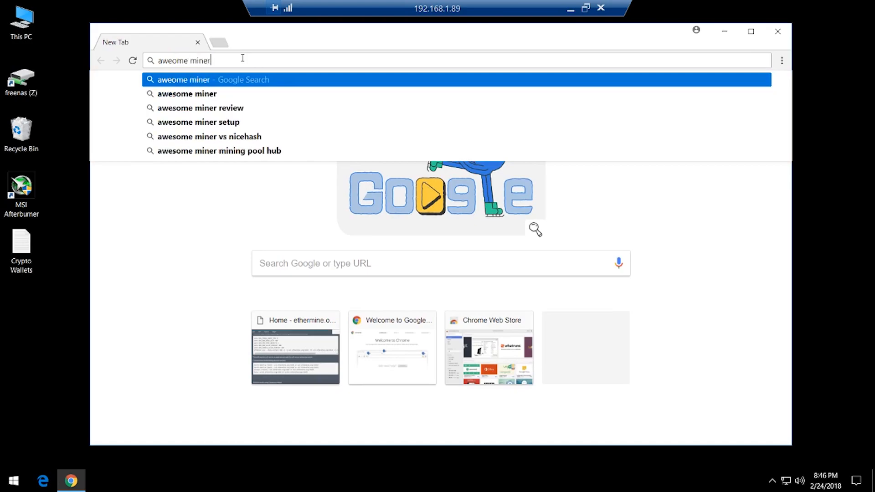
key(Return)
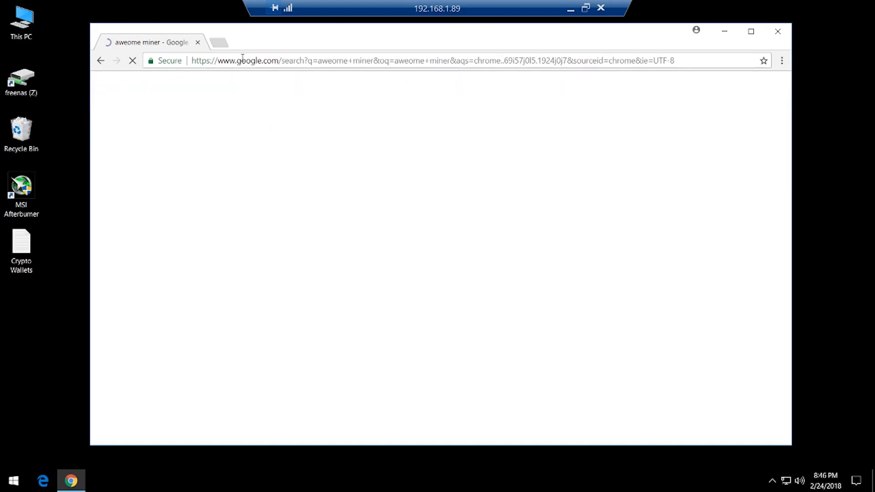
click(233, 218)
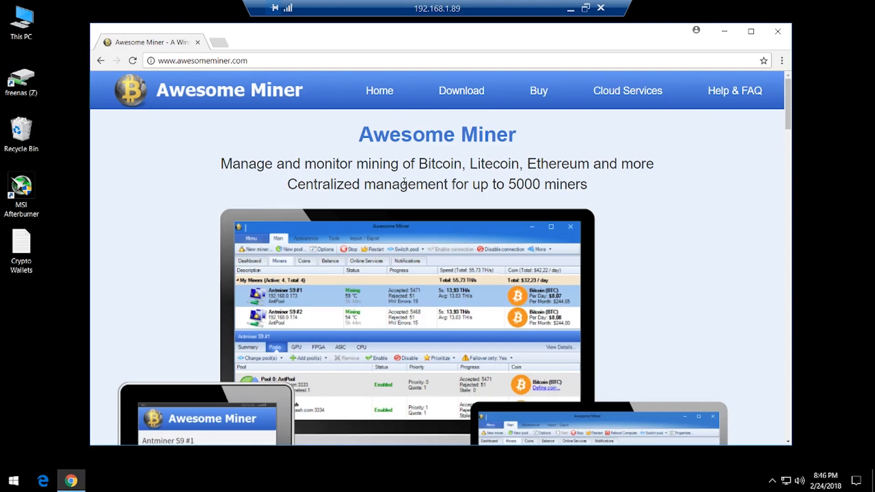
Skim the Awesome Miner home page, then open its Download page and compare the descriptions of the main installer and the Remote Agent installer
scroll(405, 181, down, 7)
scroll(405, 181, up, 4)
scroll(404, 181, up, 4)
click(452, 97)
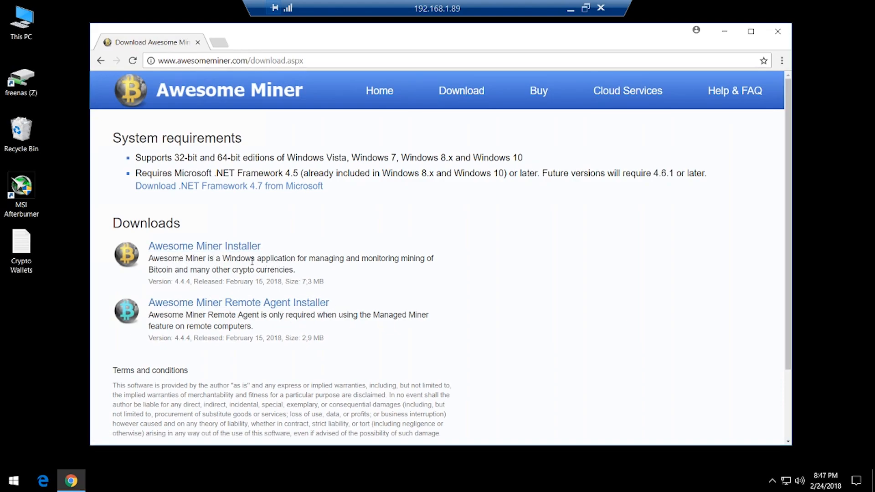
drag(169, 260, 284, 268)
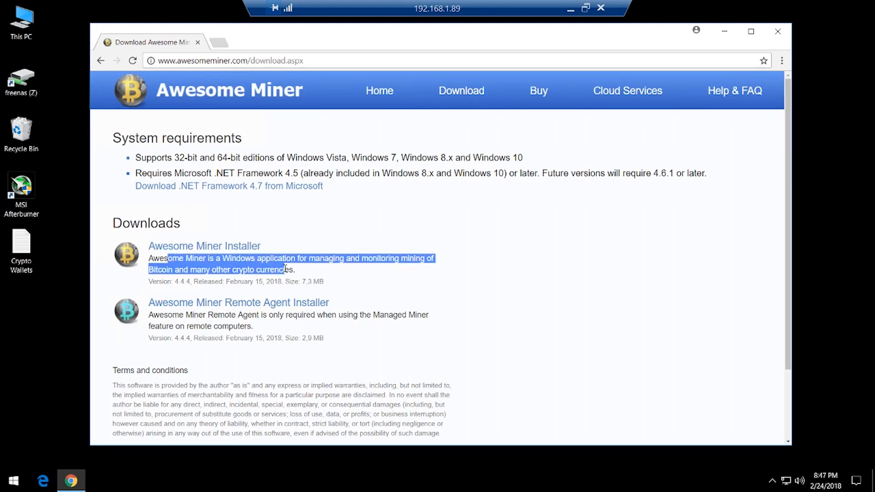
drag(204, 316, 228, 323)
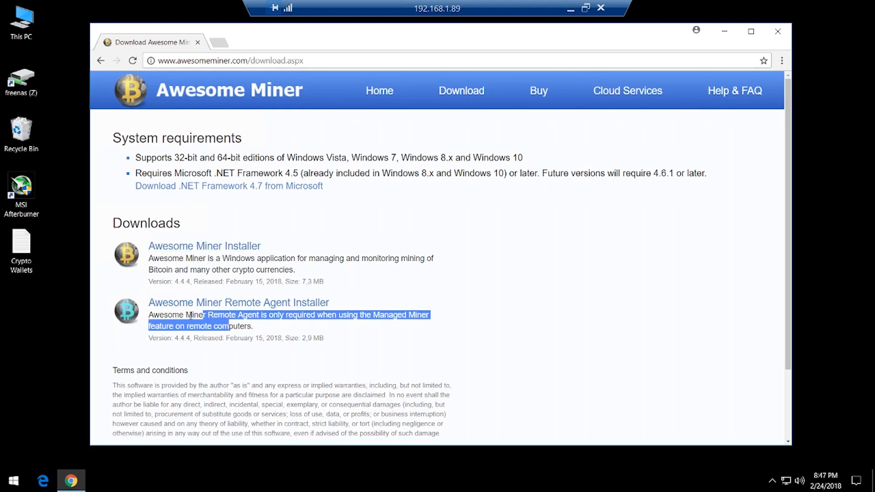
drag(153, 257, 294, 268)
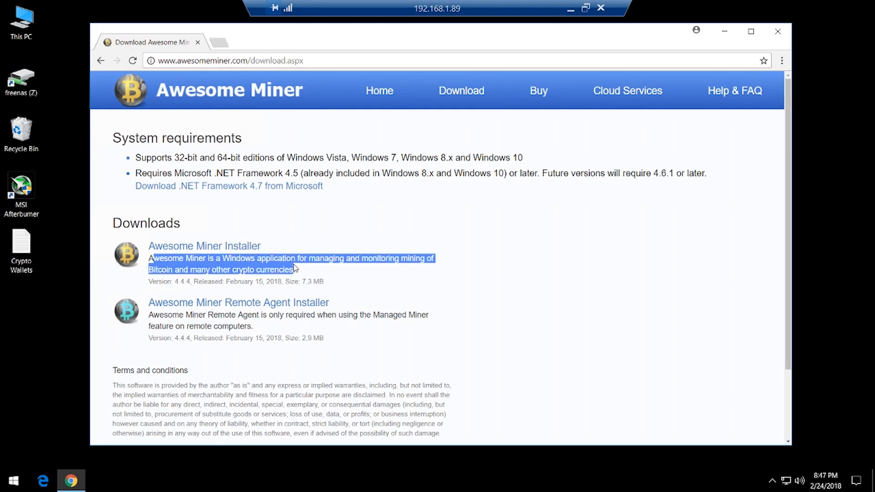
drag(154, 314, 232, 326)
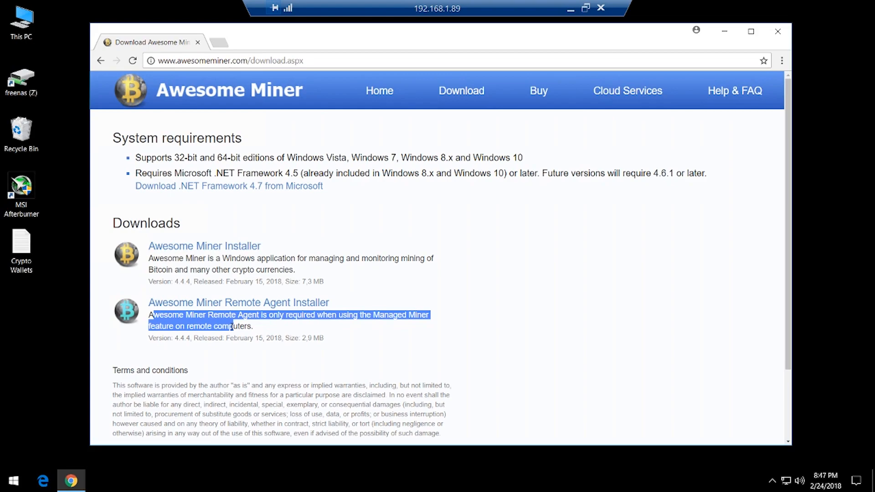
Download the Awesome Miner Installer and run the downloaded setup file
click(248, 266)
click(213, 252)
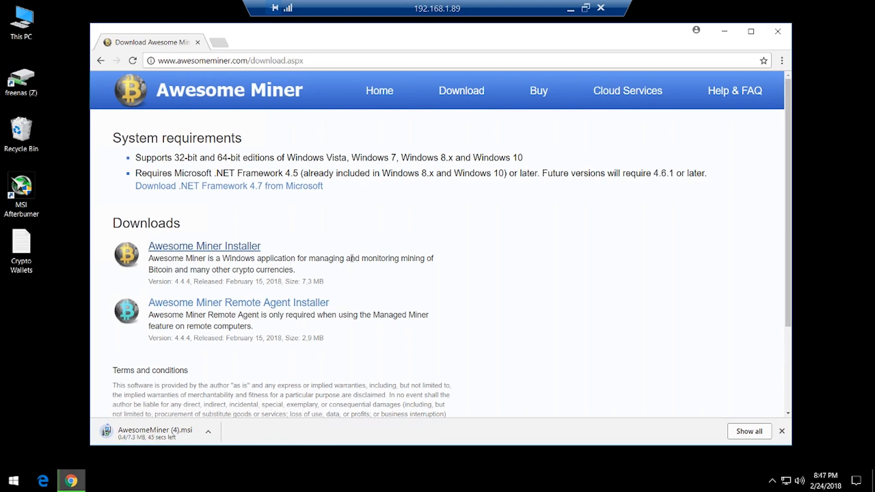
click(176, 436)
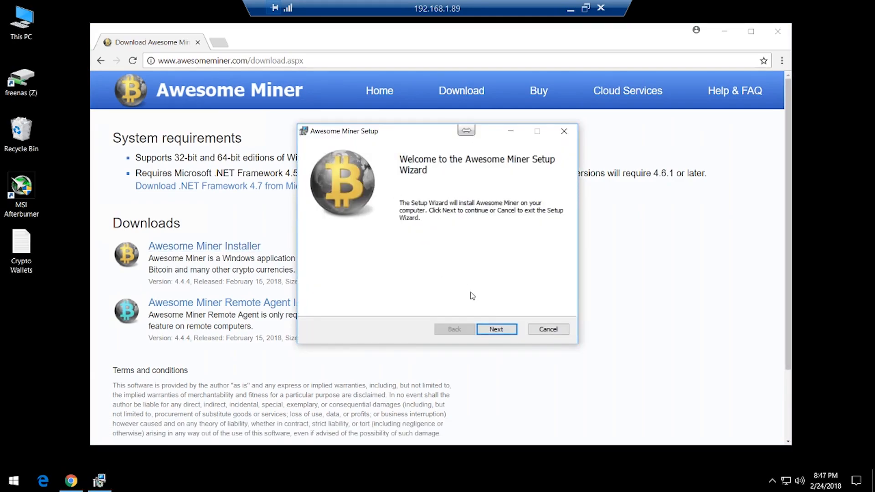
Accept the license agreement, install Awesome Miner in the default folder and finish setup with Launch Awesome Miner enabled
click(499, 329)
click(316, 302)
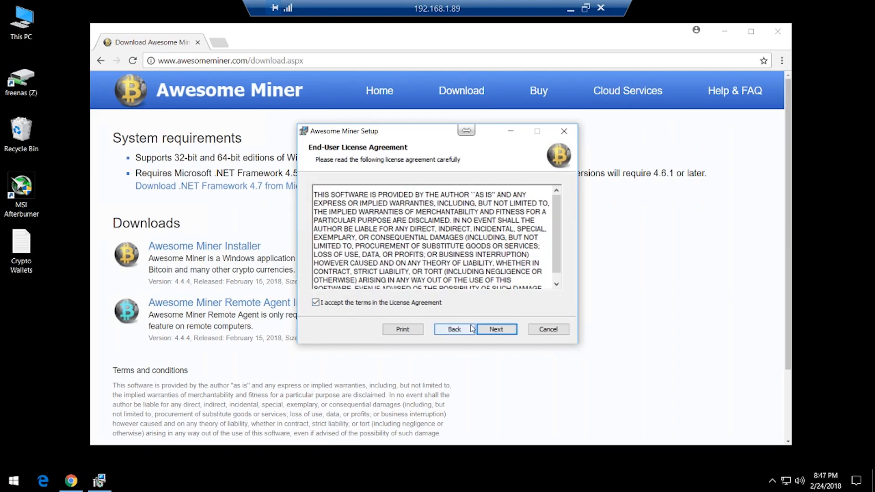
click(496, 329)
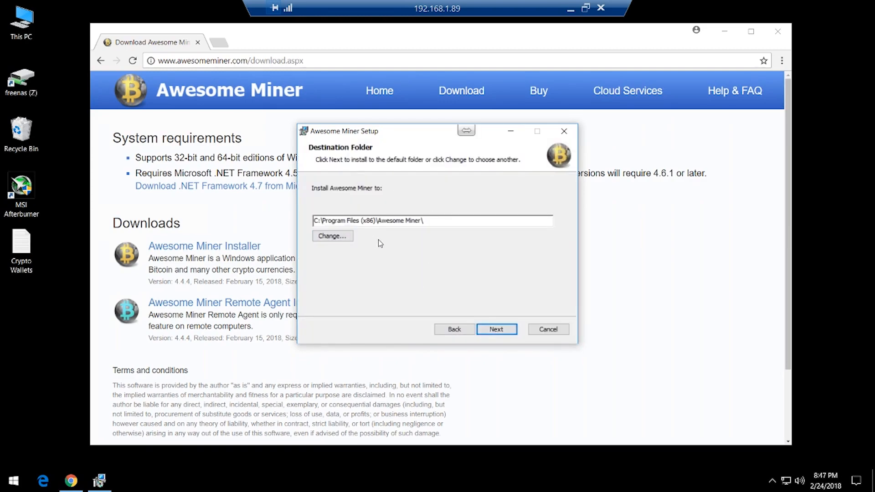
click(495, 329)
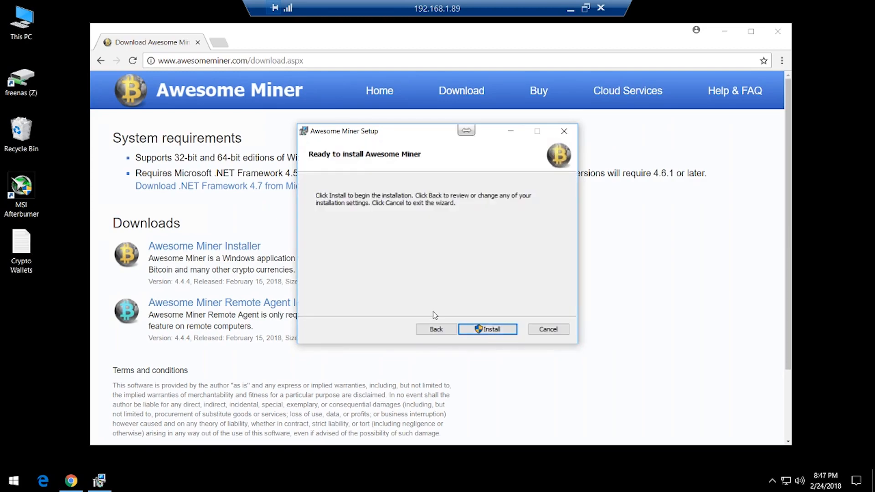
click(491, 329)
click(414, 318)
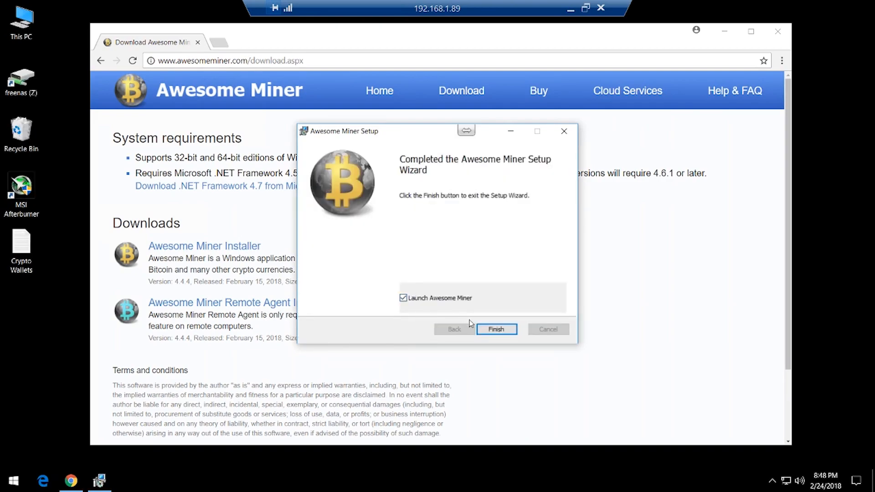
click(496, 329)
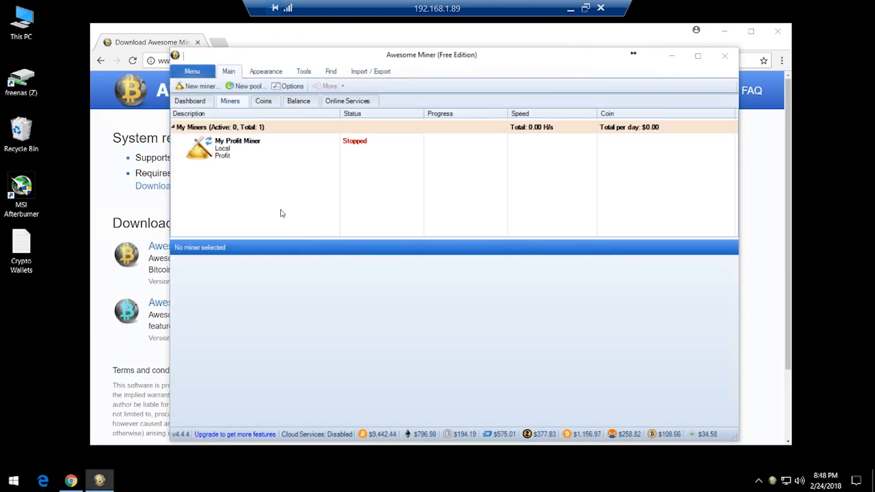
Close the browser window and remove the existing My Profit Miner from the miner list
click(777, 31)
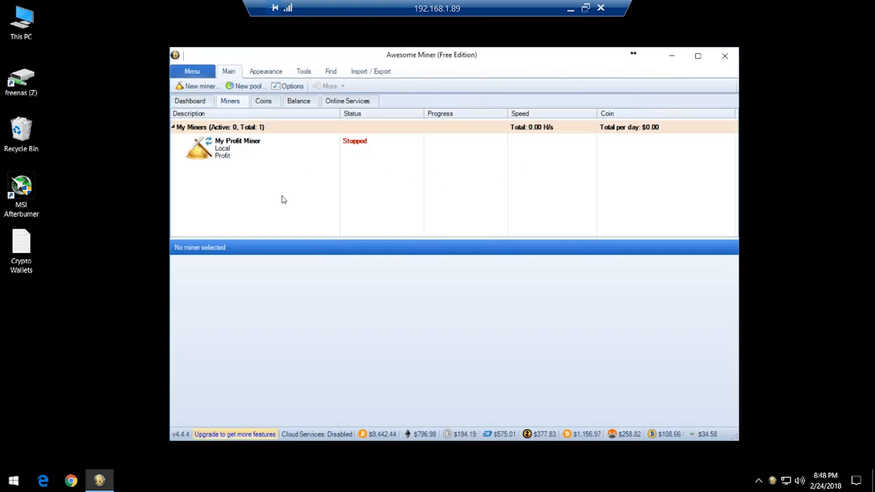
click(237, 147)
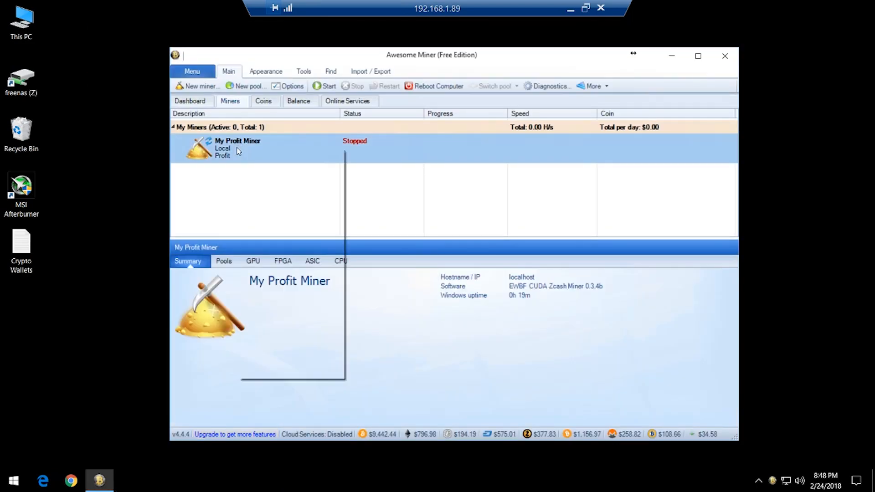
right_click(237, 147)
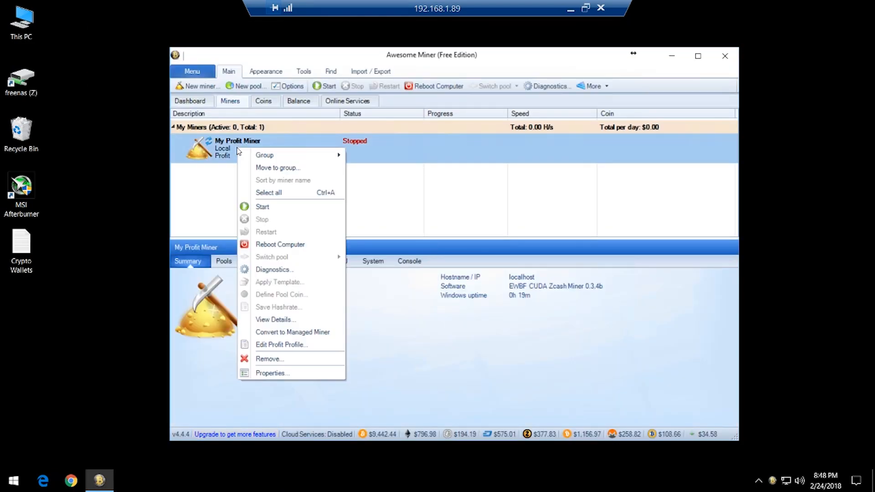
click(276, 360)
click(430, 268)
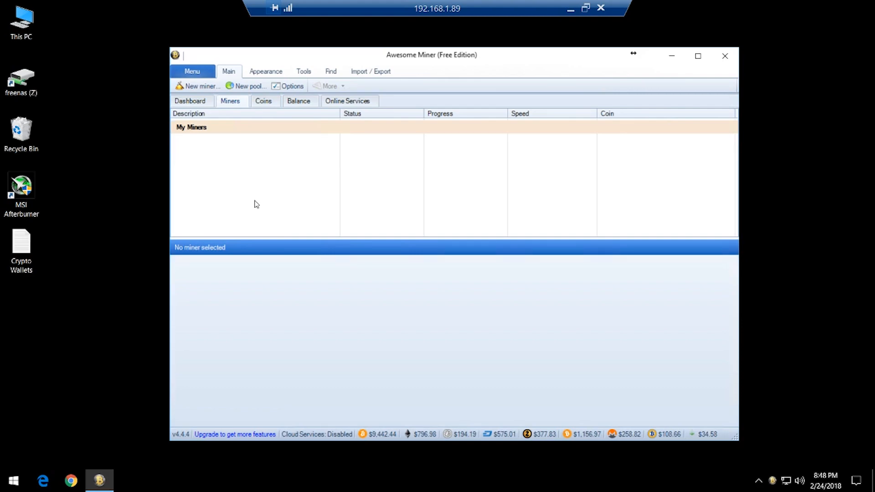
Start adding a new miner and choose Managed Profit Miner as its type
click(187, 89)
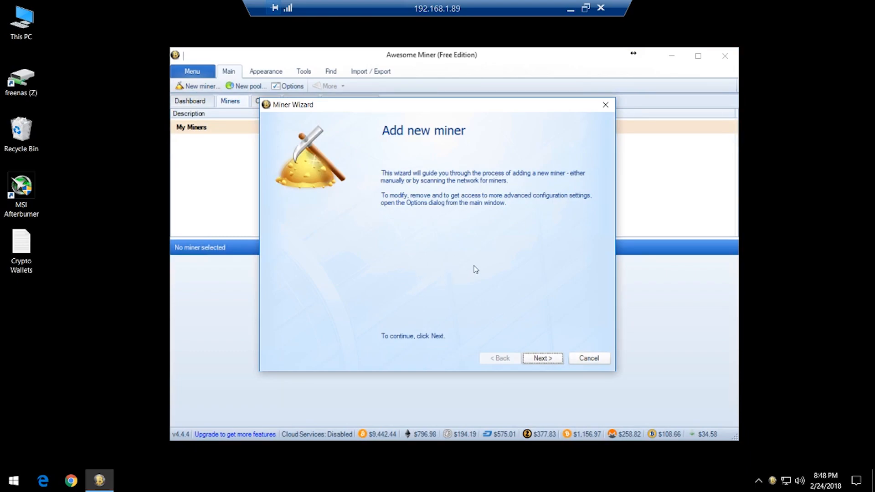
click(541, 357)
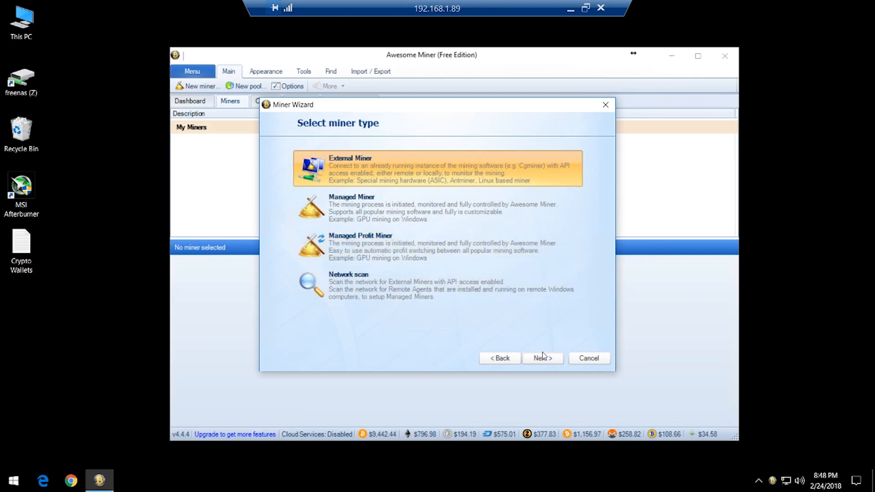
click(420, 262)
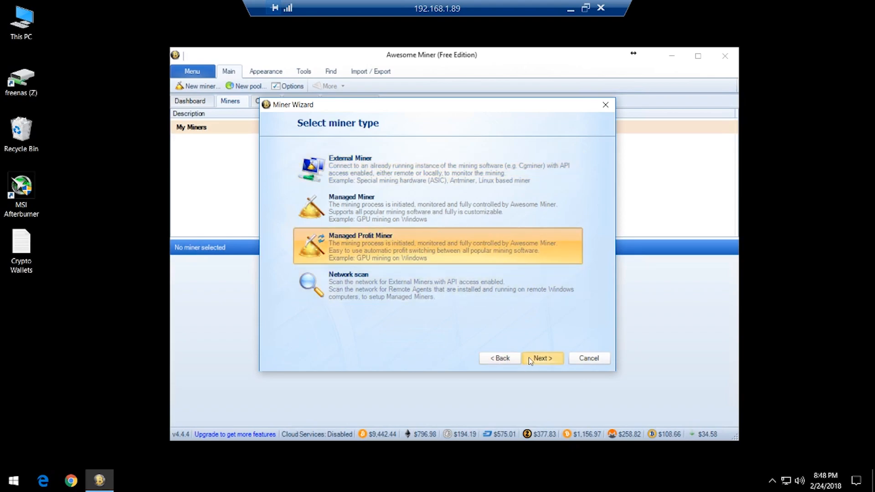
click(550, 359)
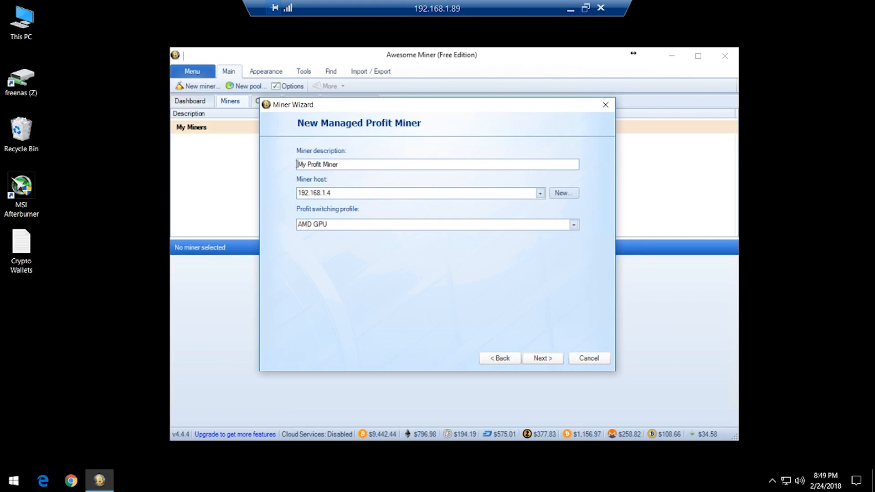
Describe the new miner as Miner 2, set its host to Local and its profit switching profile to nVidia GPU, and finish the wizard
text(Miner 2)
click(299, 193)
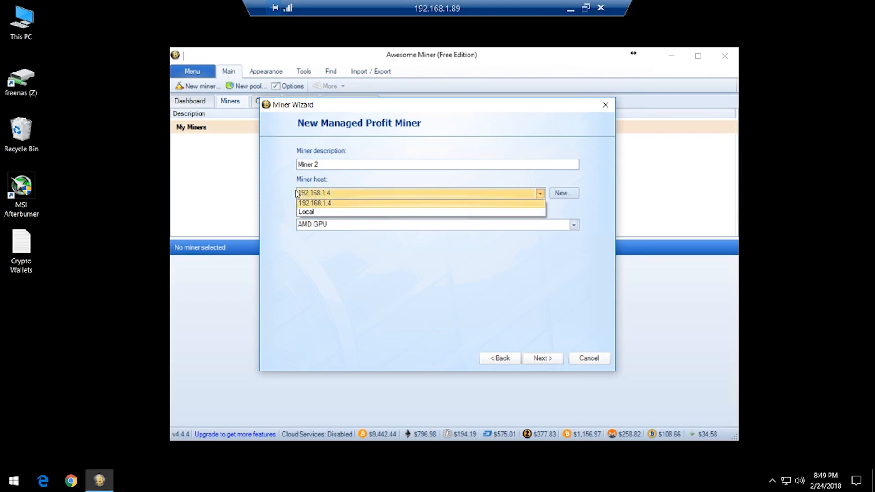
click(314, 213)
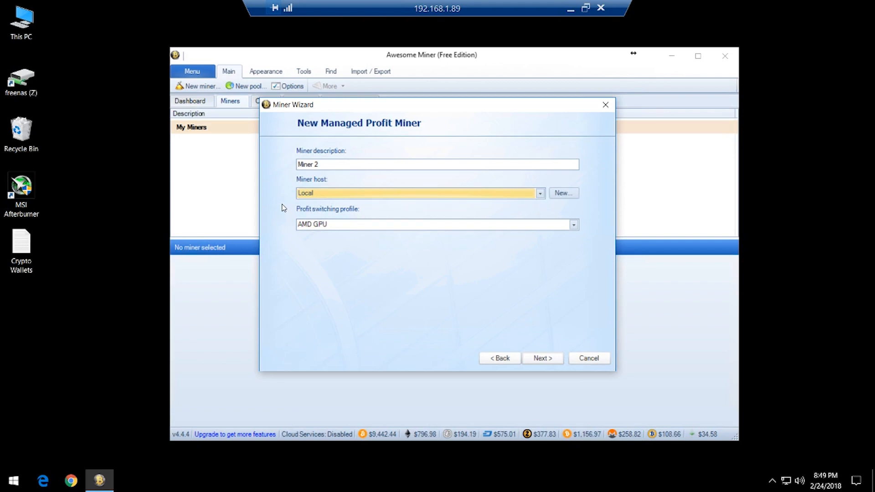
click(311, 195)
click(313, 213)
click(328, 224)
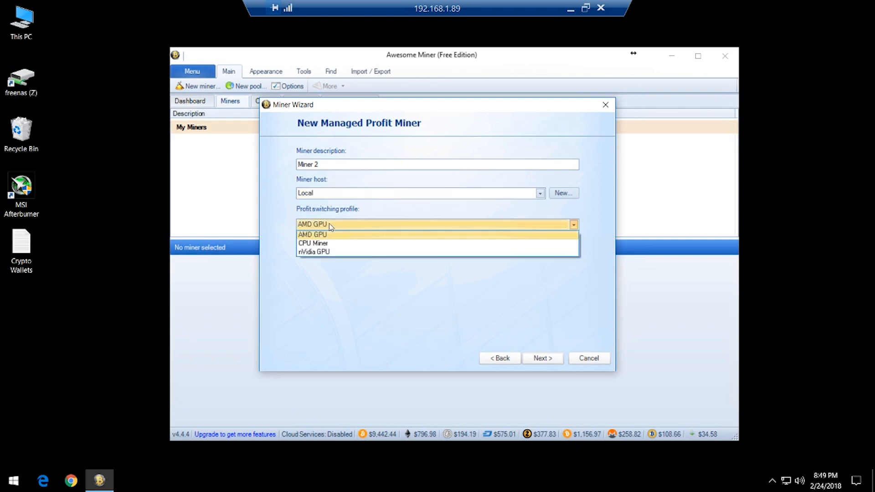
click(330, 253)
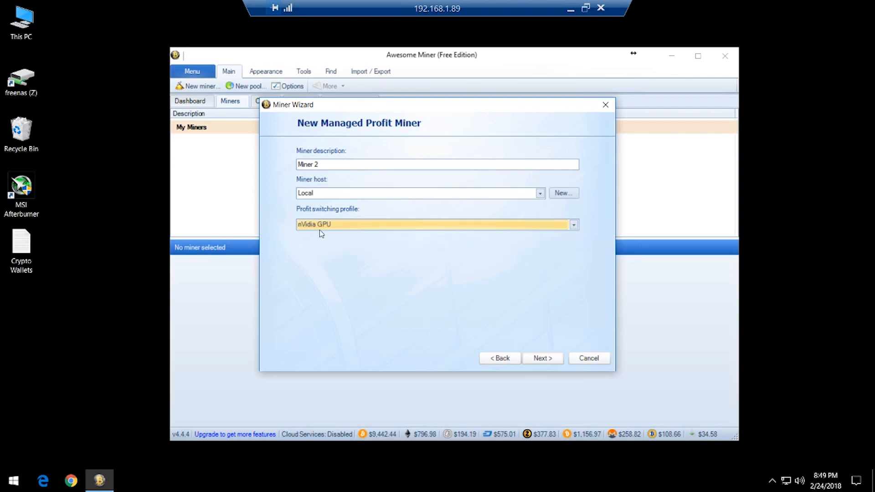
click(548, 360)
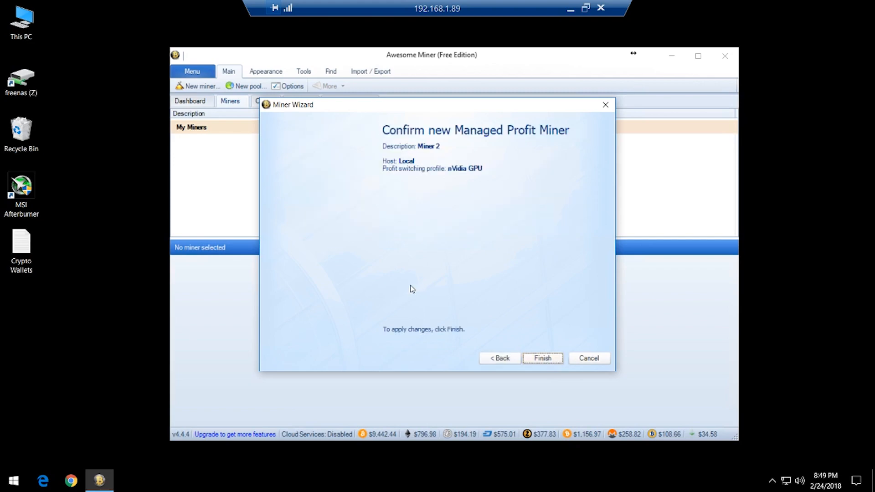
click(550, 359)
Enable displaying system monitoring data for Miner 2's GPUs, keeping the listed device order
click(225, 157)
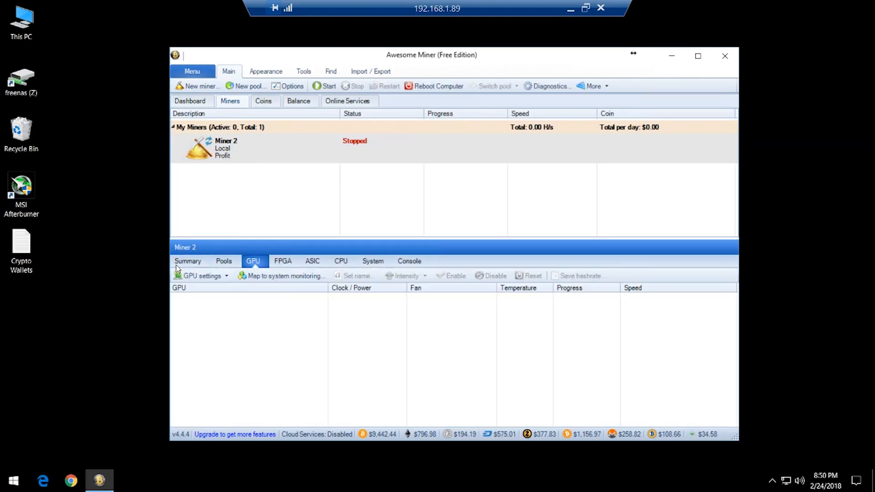
click(182, 262)
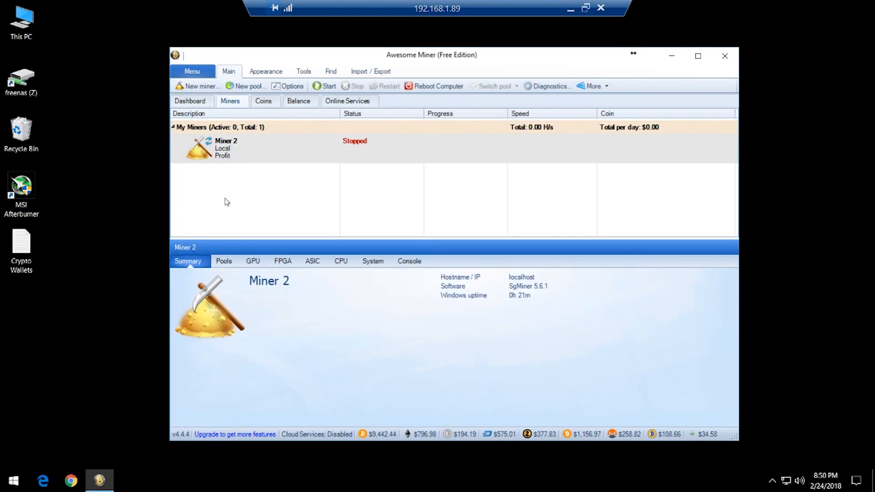
click(231, 148)
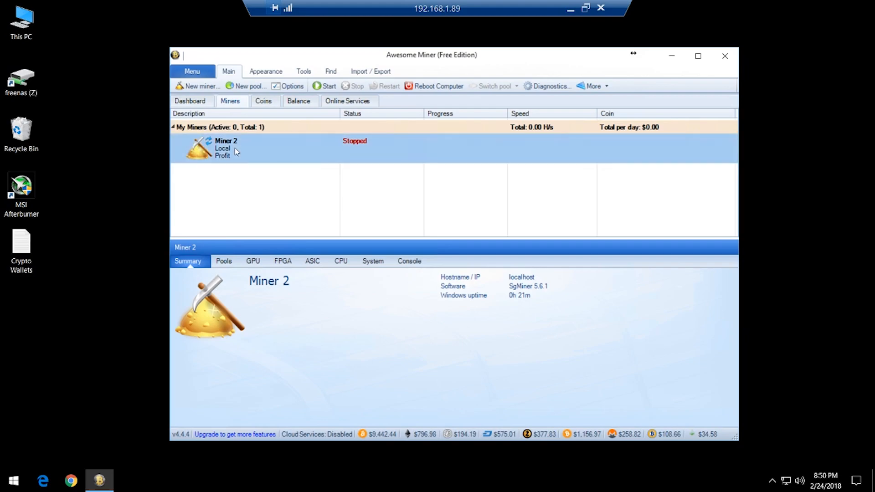
click(252, 264)
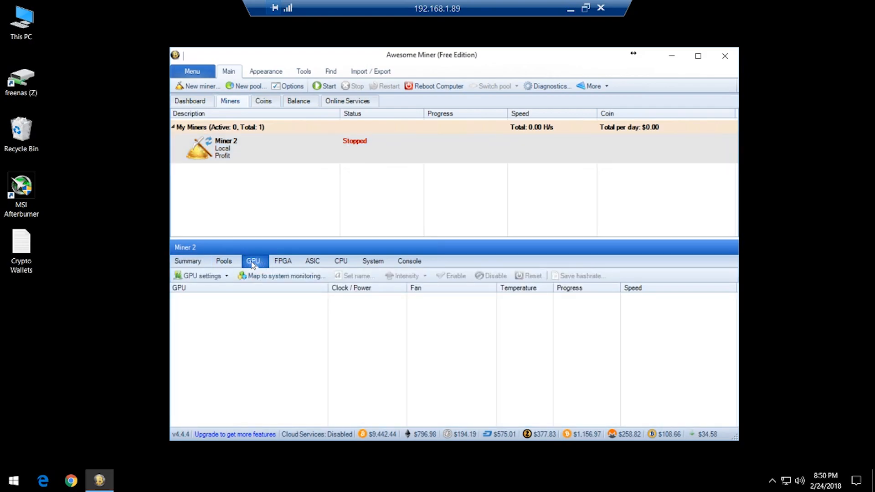
click(300, 278)
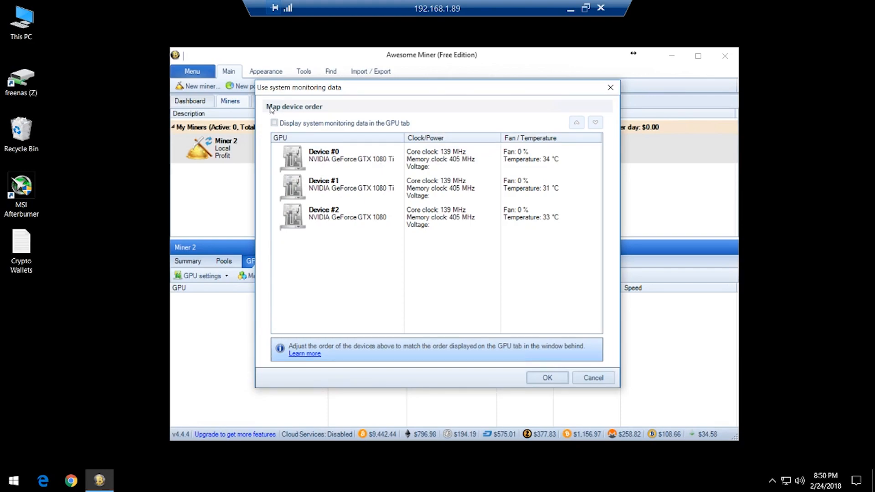
click(274, 123)
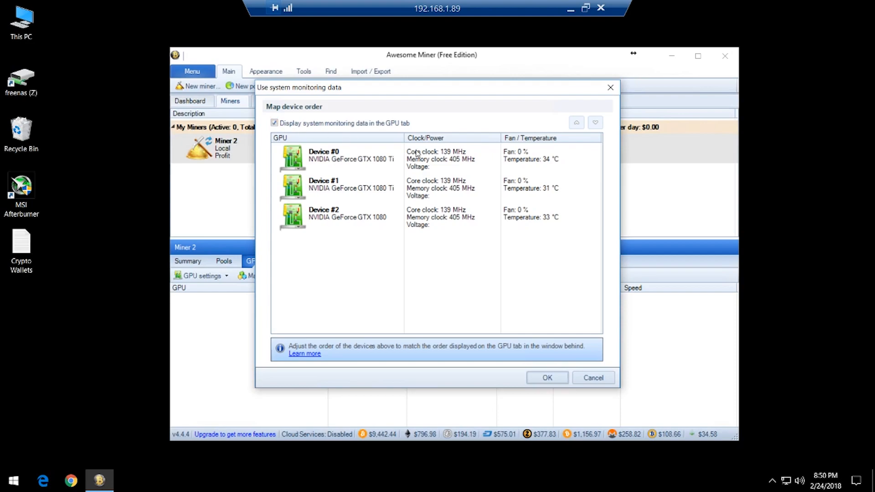
click(543, 377)
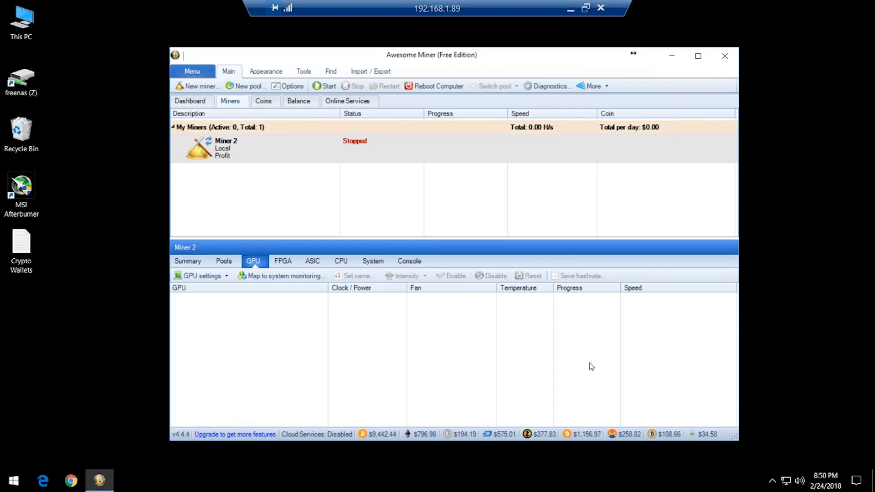
In the program's general options, enable autostart when Windows starts
click(270, 193)
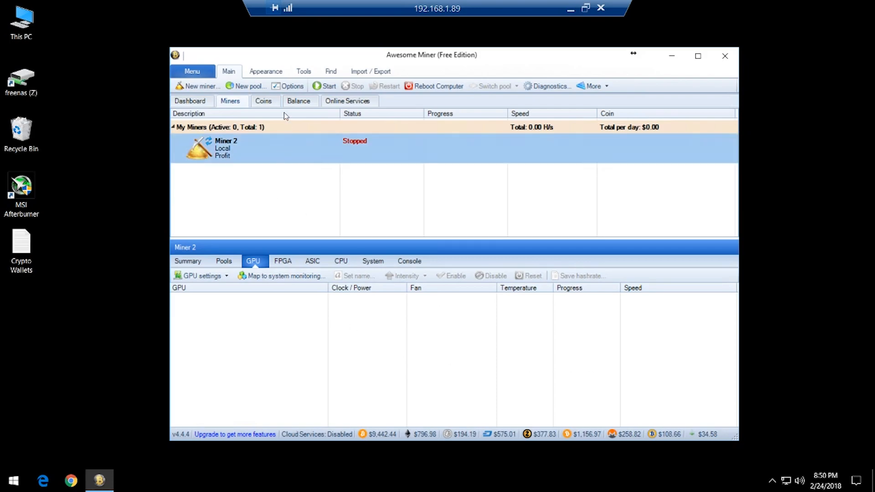
click(292, 86)
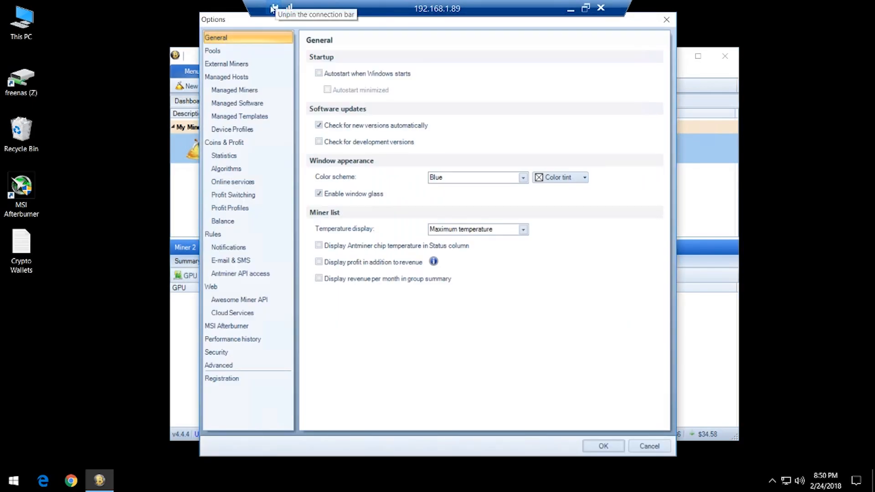
drag(240, 20, 223, 29)
click(302, 83)
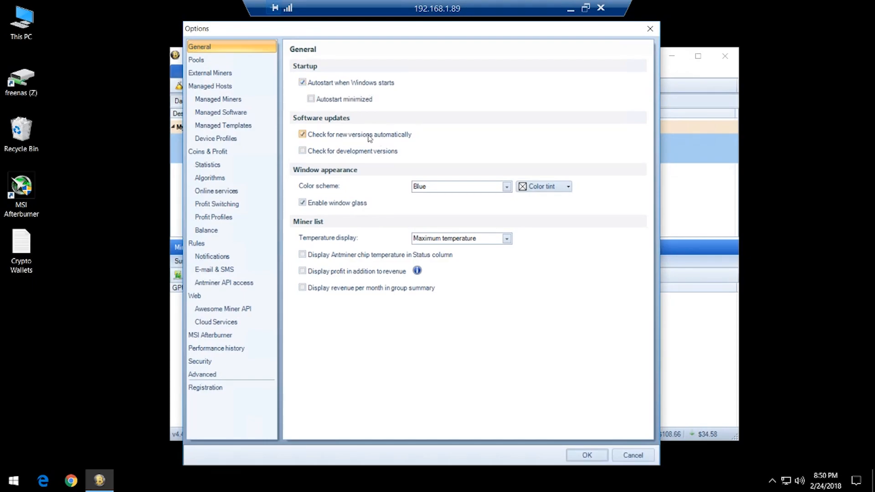
Look through the options pages from Pools and External Miners to Statistics and Online services
click(217, 62)
click(216, 74)
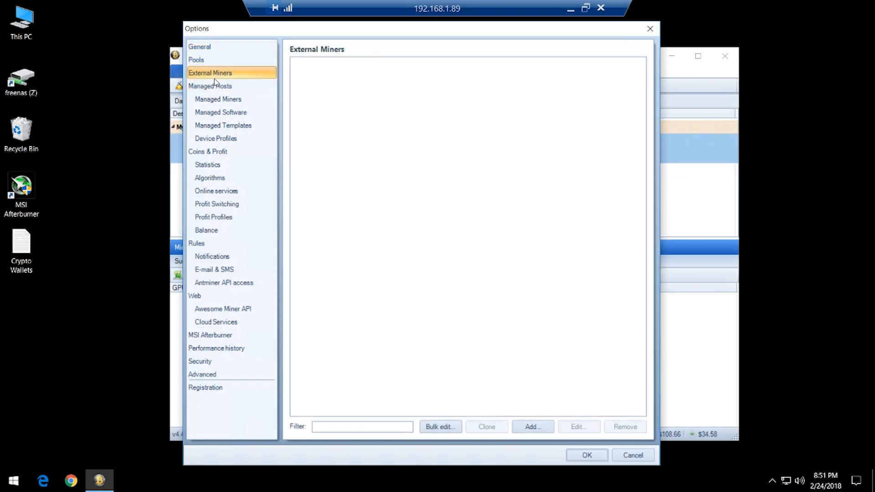
click(200, 47)
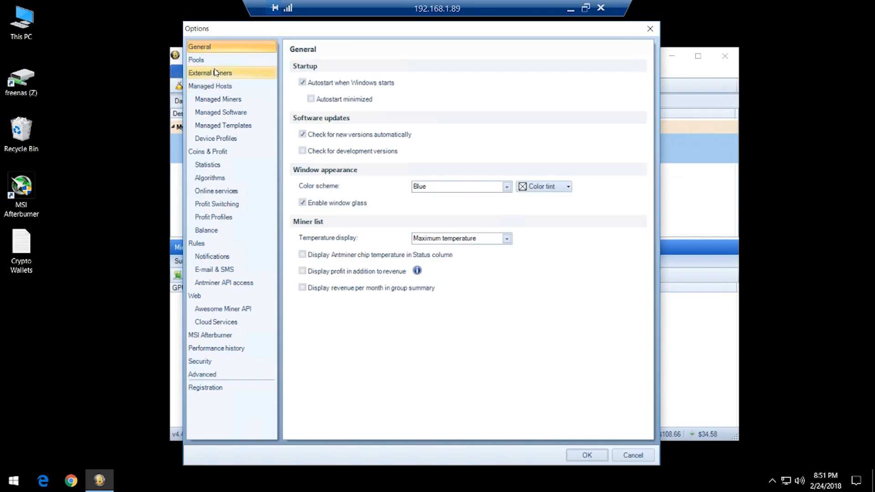
click(246, 75)
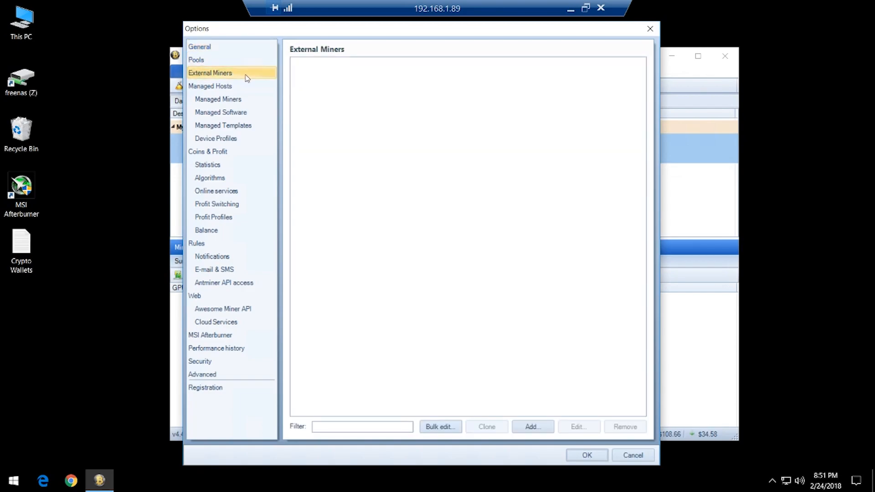
click(229, 60)
click(211, 74)
click(212, 86)
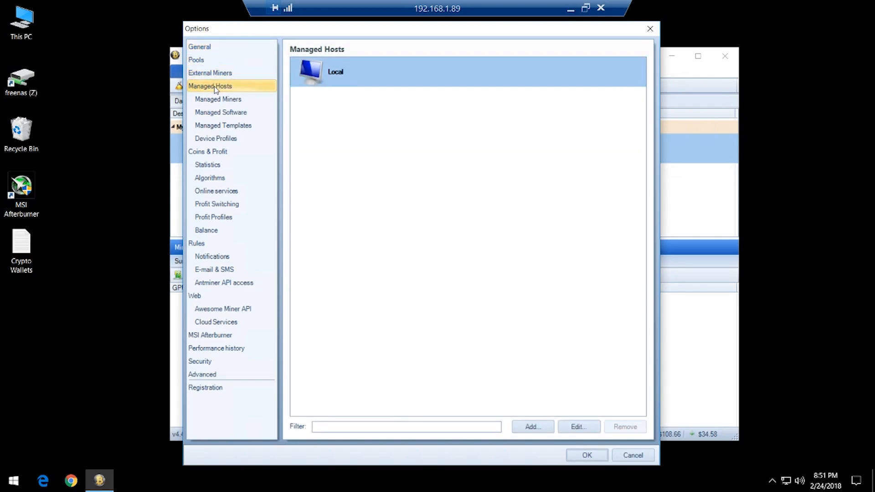
click(218, 100)
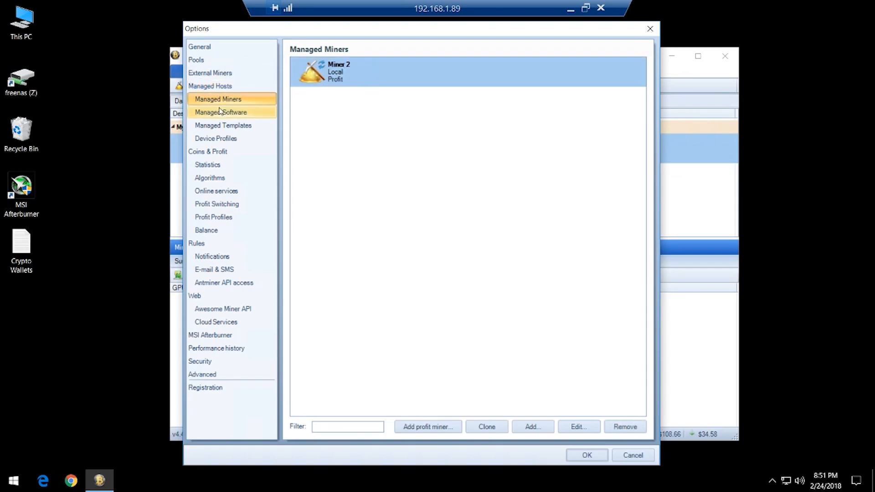
click(220, 113)
click(221, 126)
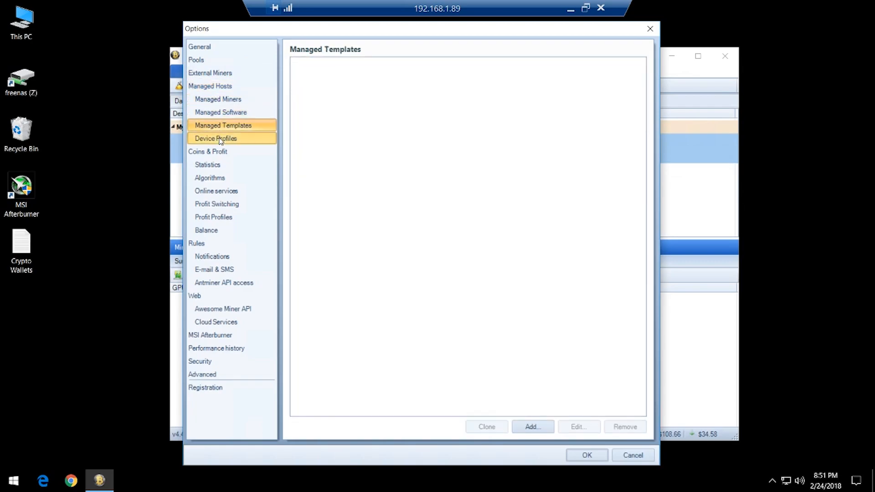
click(221, 139)
click(219, 151)
click(218, 165)
click(221, 182)
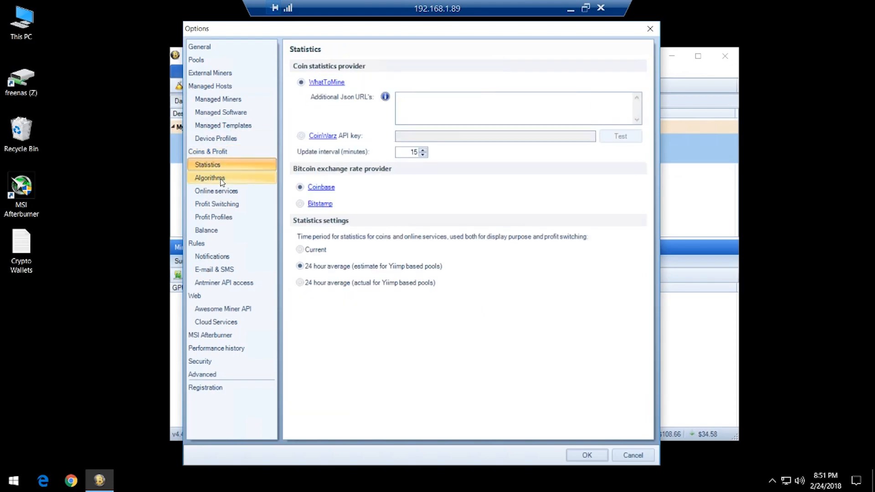
click(224, 192)
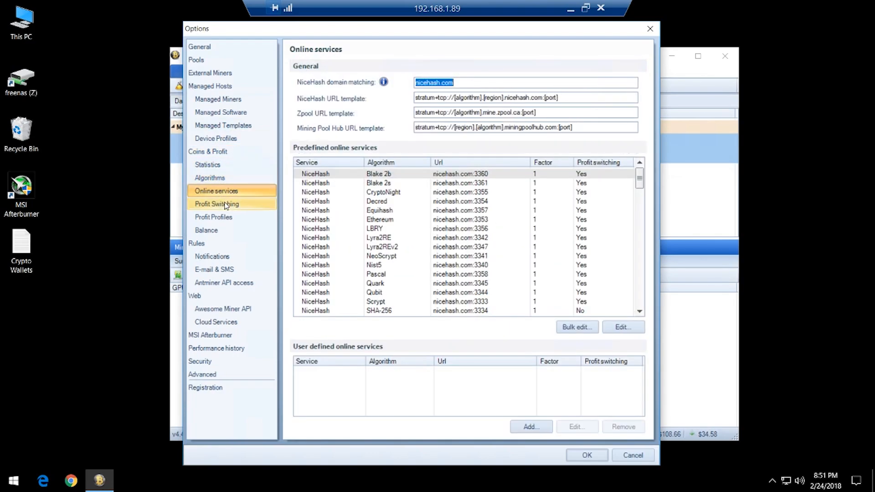
In the Profit Switching options, select Mining Pool Hub with region USA and disable ignoring pools with no accepted shares
click(226, 206)
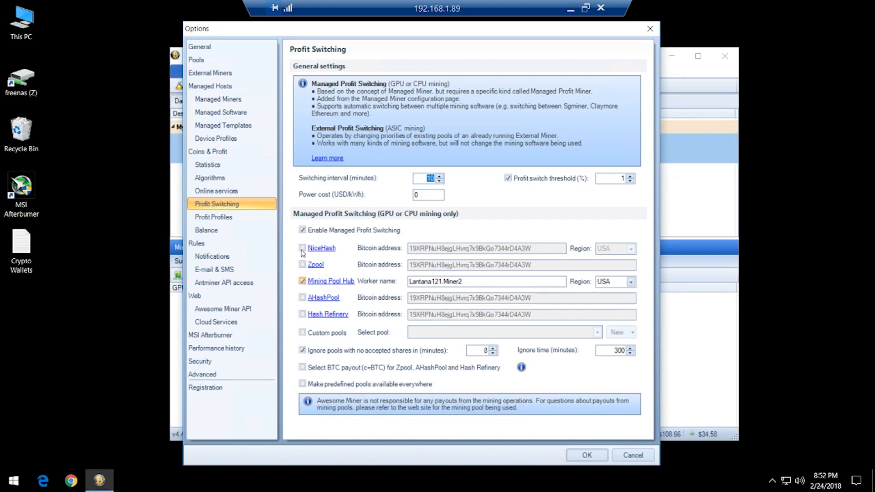
click(303, 281)
click(303, 281)
drag(410, 283, 468, 281)
click(615, 284)
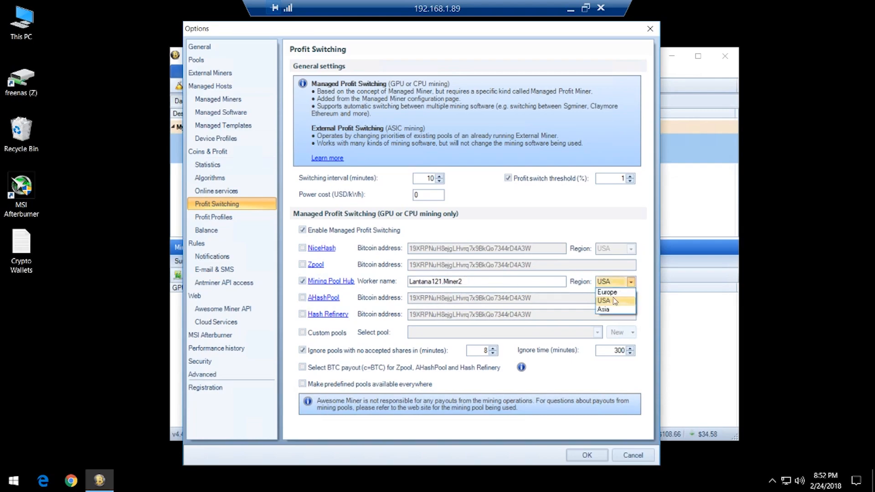
click(610, 302)
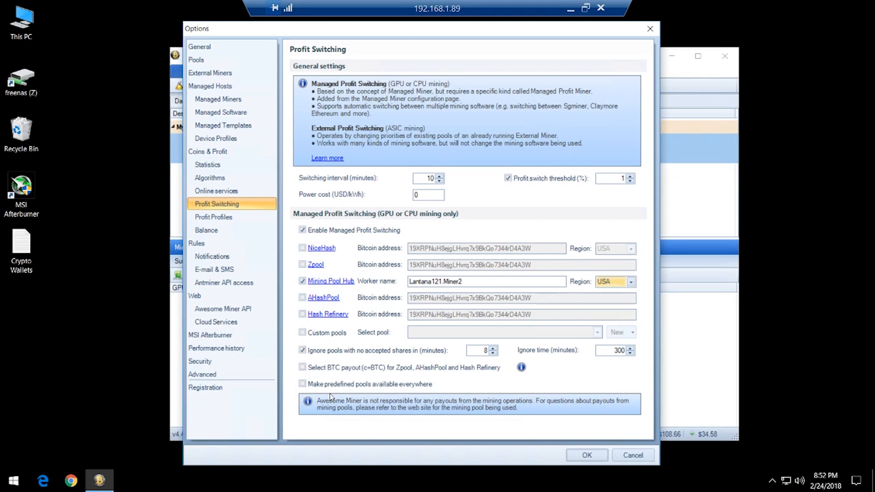
click(301, 351)
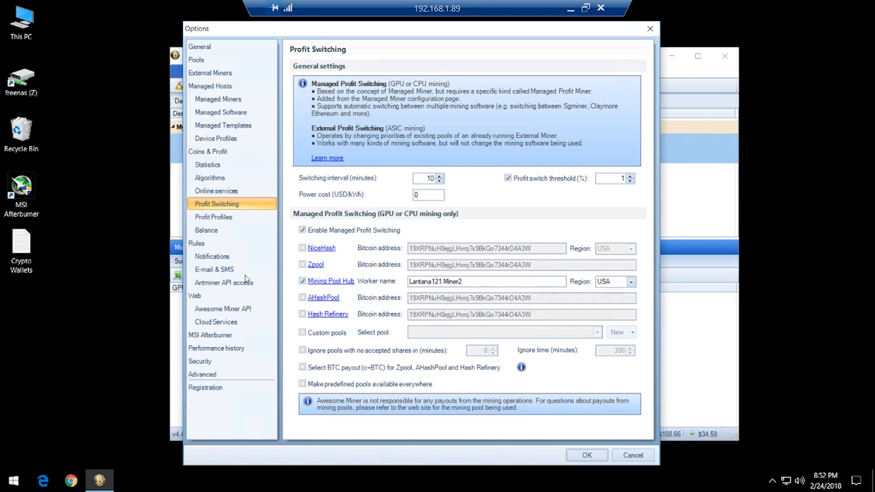
Check which mining software is enabled in the nVidia GPU profit switching profile, keeping its settings
click(215, 218)
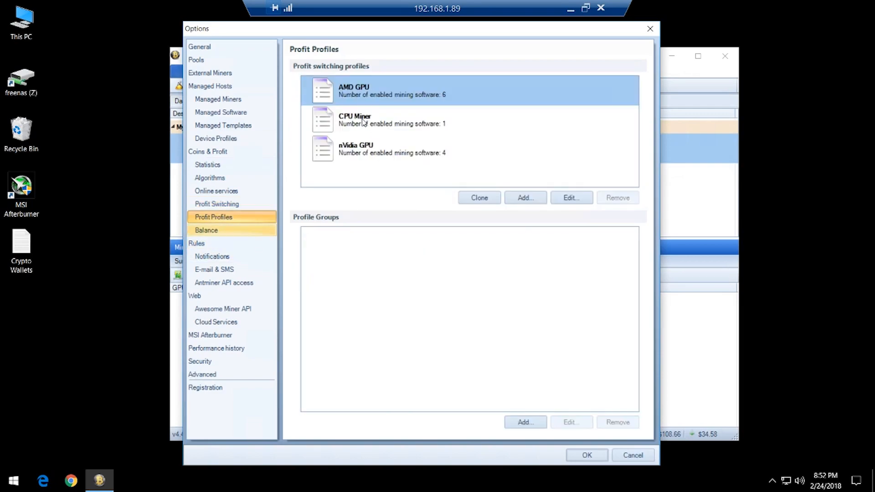
click(366, 154)
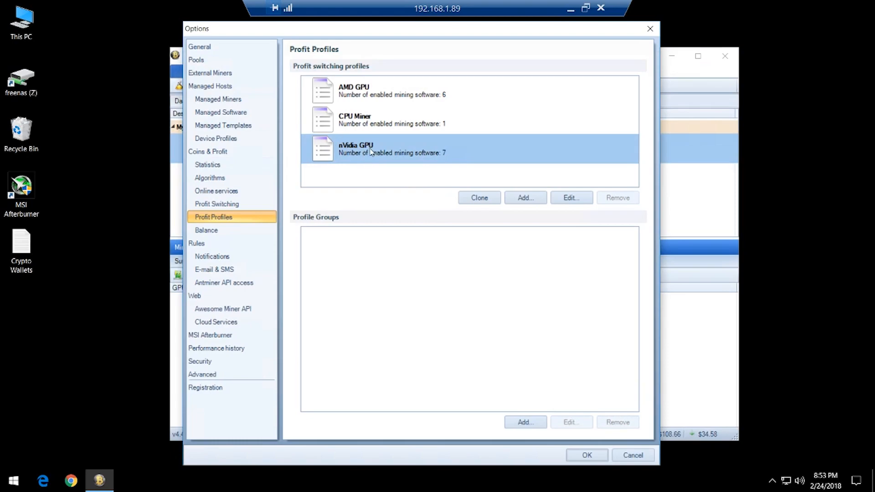
click(563, 198)
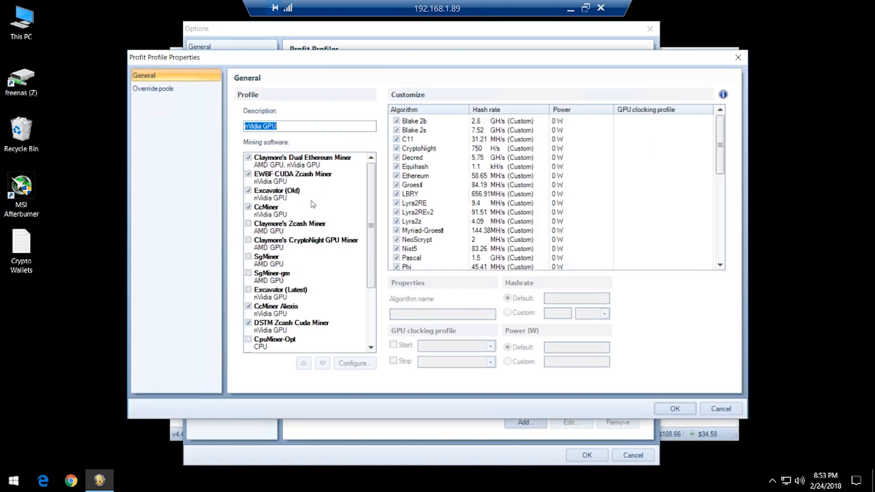
click(248, 207)
scroll(344, 263, down, 1)
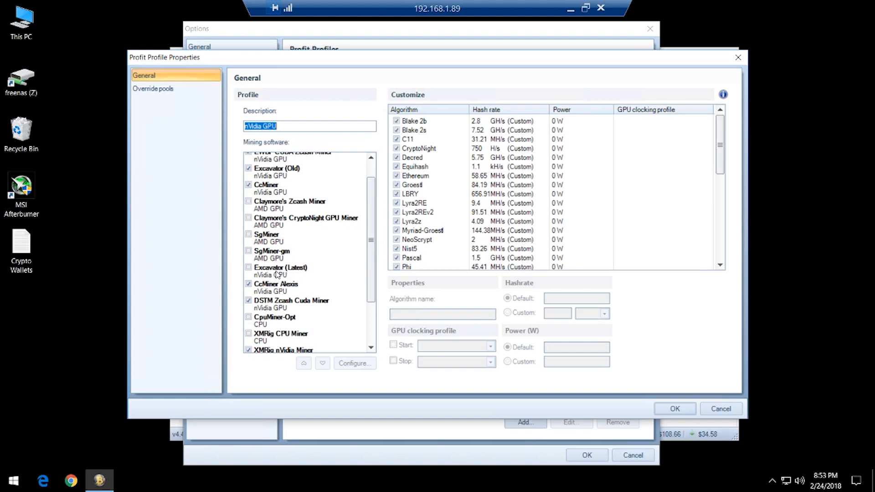
scroll(278, 275, down, 3)
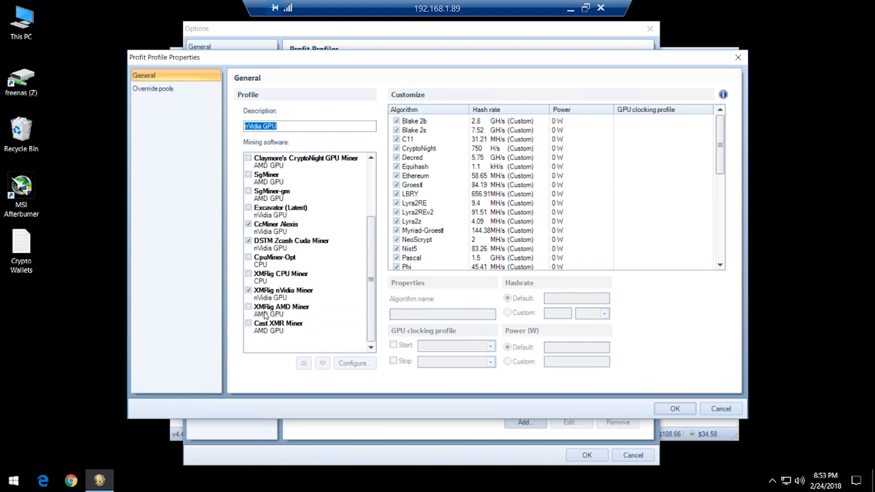
click(673, 408)
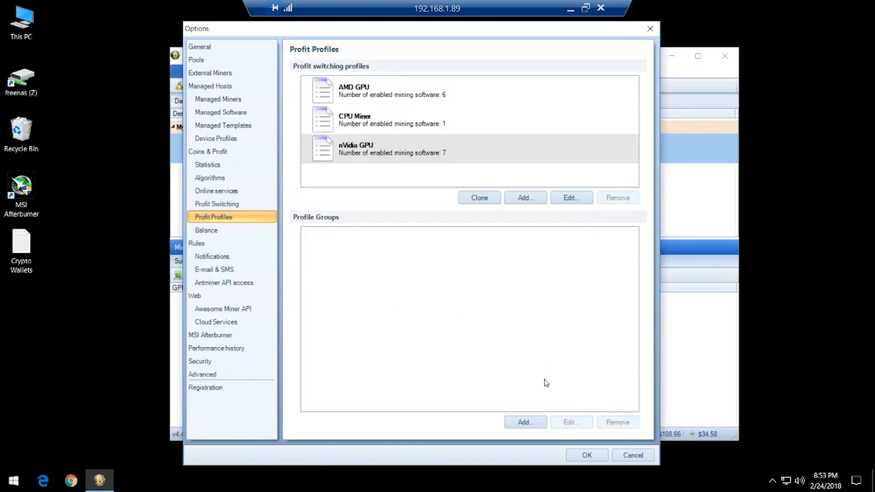
Look through the remaining options pages from Balance and Notifications to Performance history, Security and Advanced
click(219, 229)
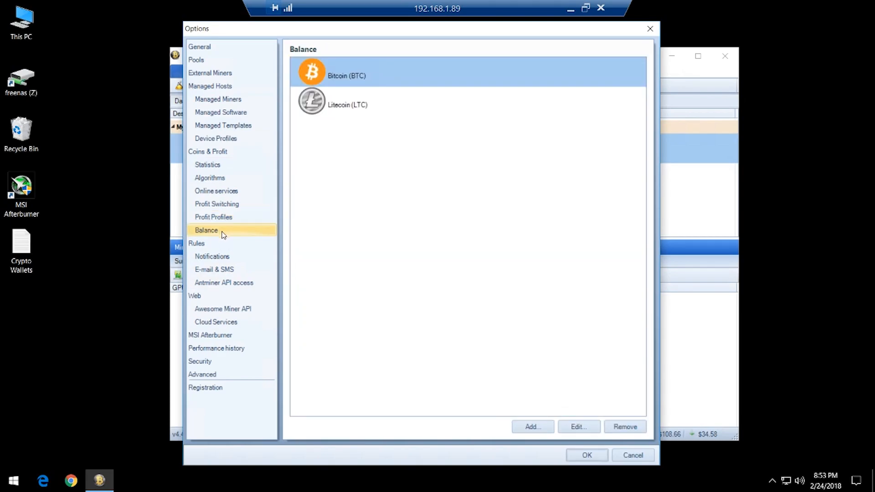
click(217, 254)
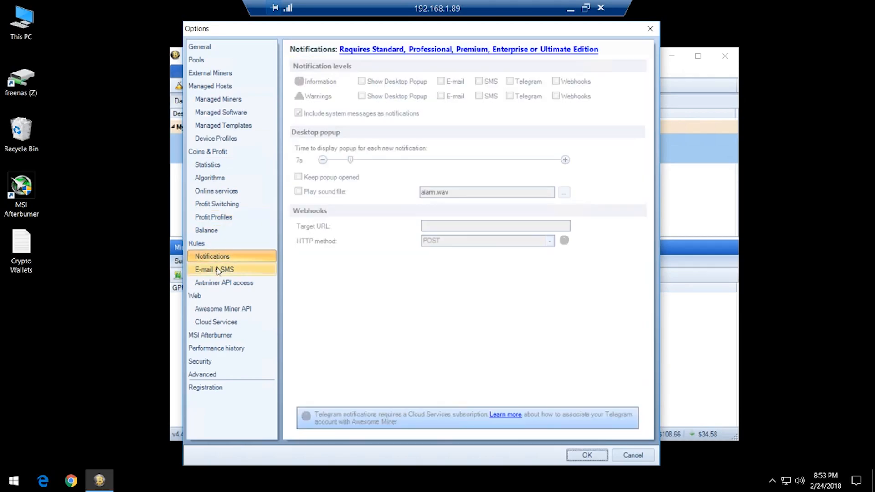
click(219, 271)
click(218, 282)
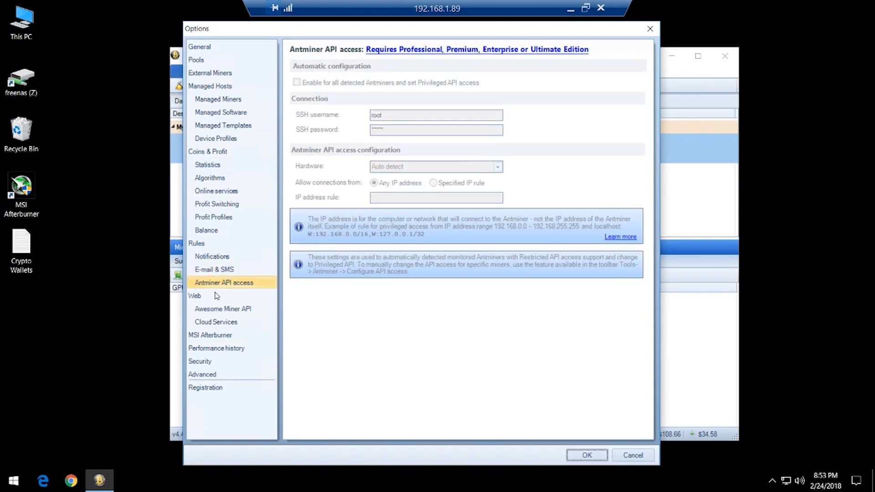
click(214, 296)
click(218, 309)
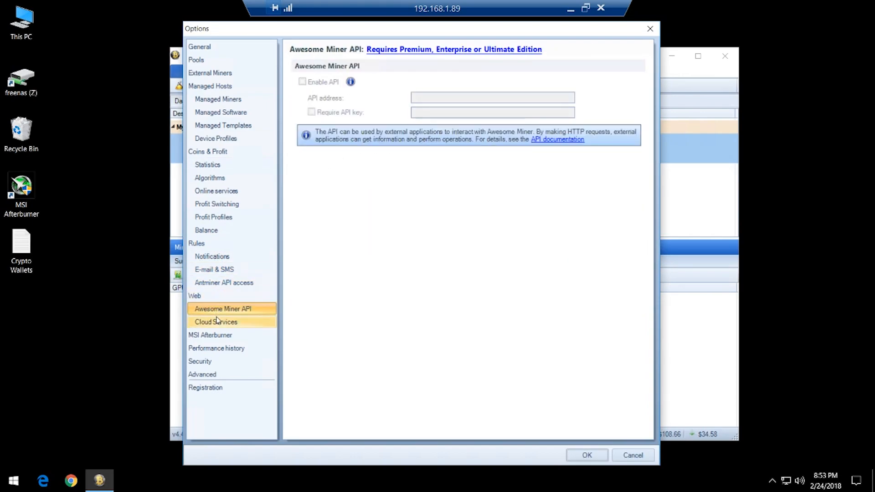
click(218, 321)
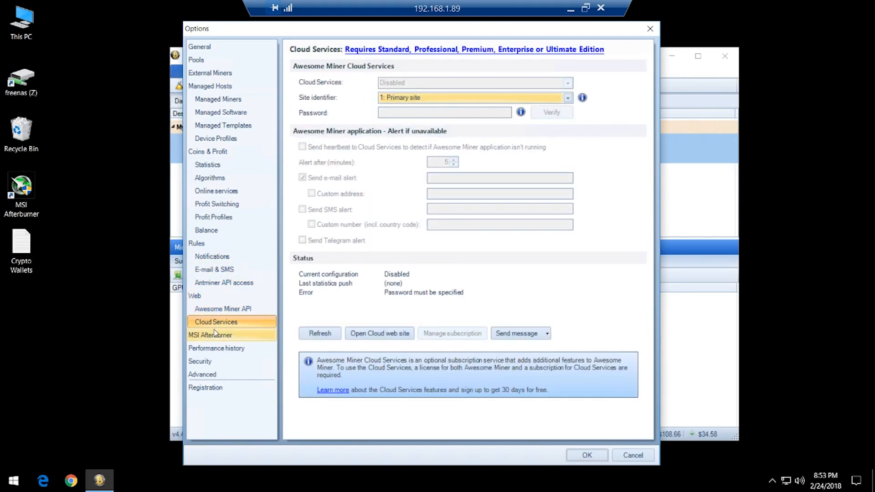
click(214, 333)
click(216, 346)
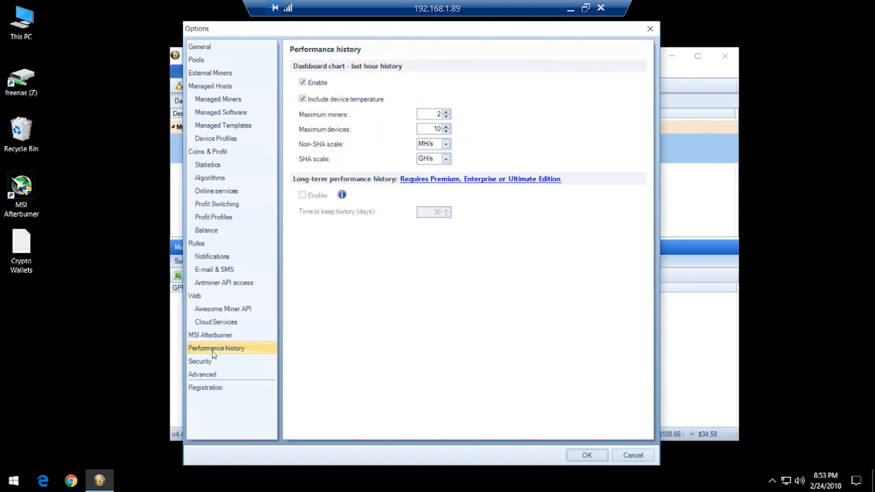
click(212, 361)
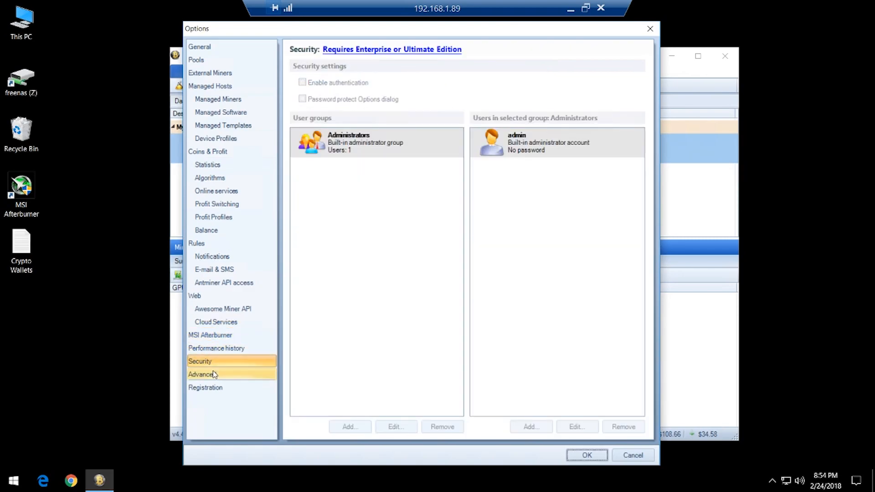
click(214, 374)
click(216, 387)
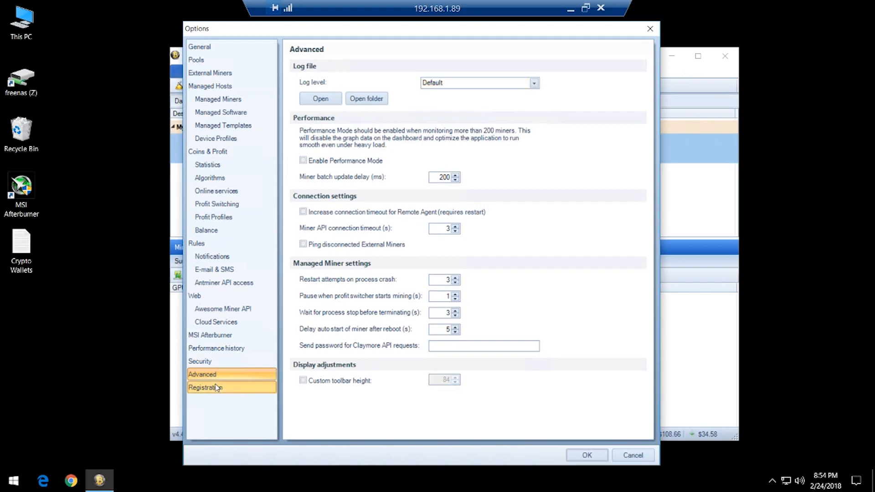
Recheck the general startup options and save all option changes
click(200, 47)
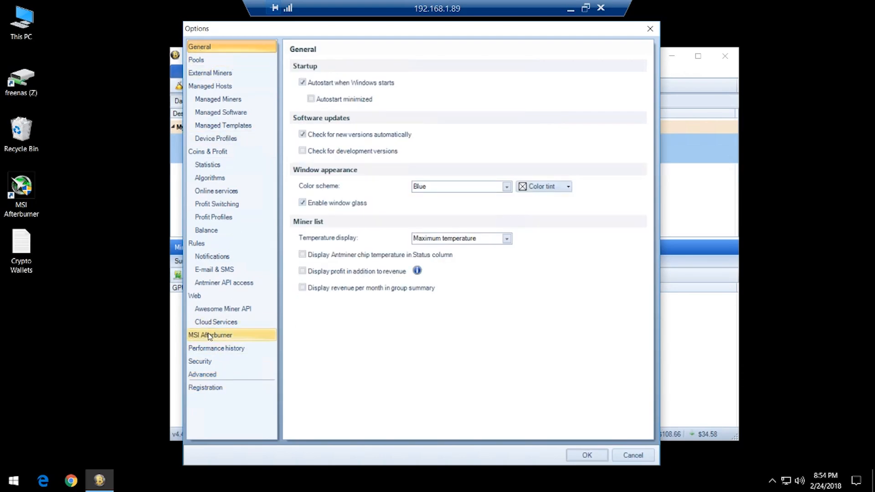
click(587, 455)
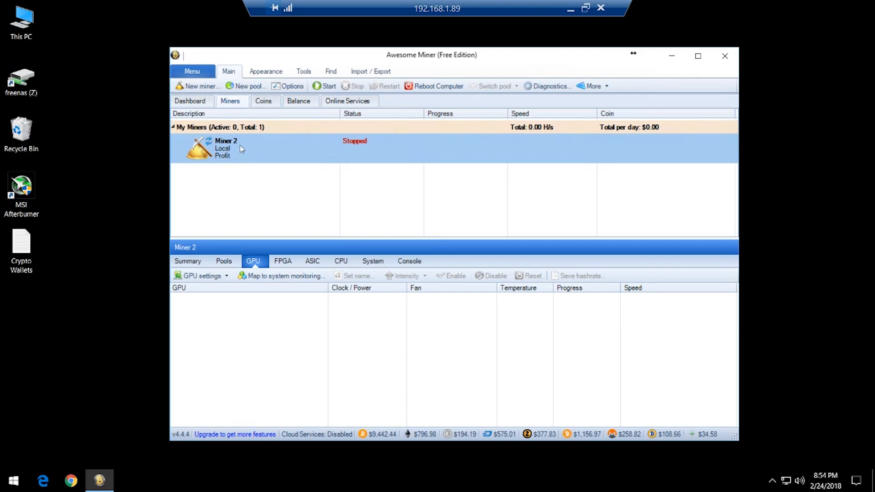
Set up a benchmark with the nVidia GPU profit switching profile and all GPUs combined
click(303, 72)
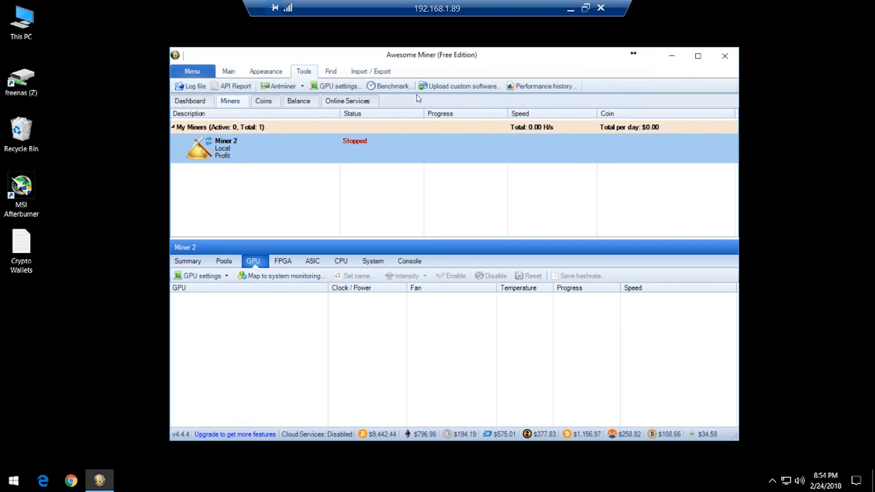
click(390, 86)
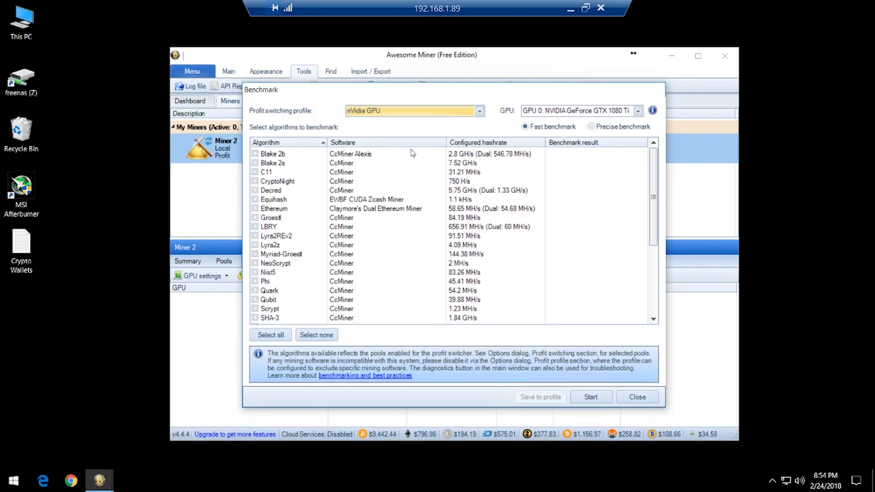
scroll(349, 223, down, 1)
scroll(348, 222, down, 4)
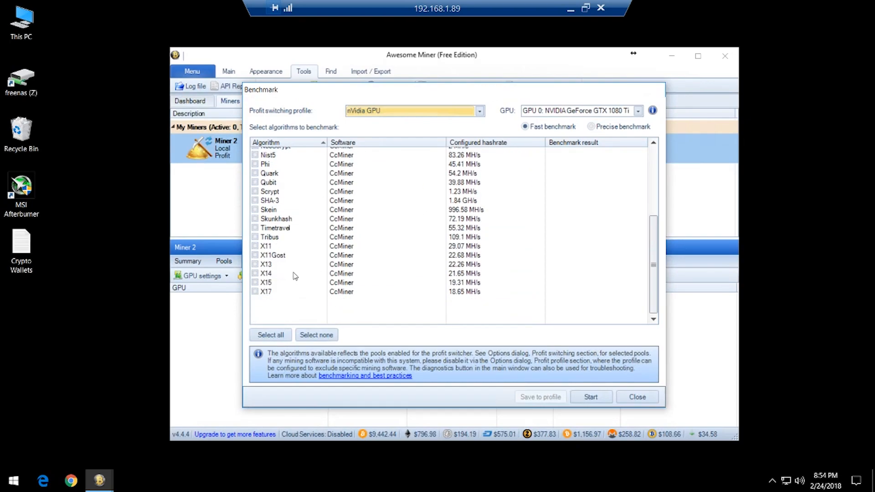
scroll(295, 276, up, 5)
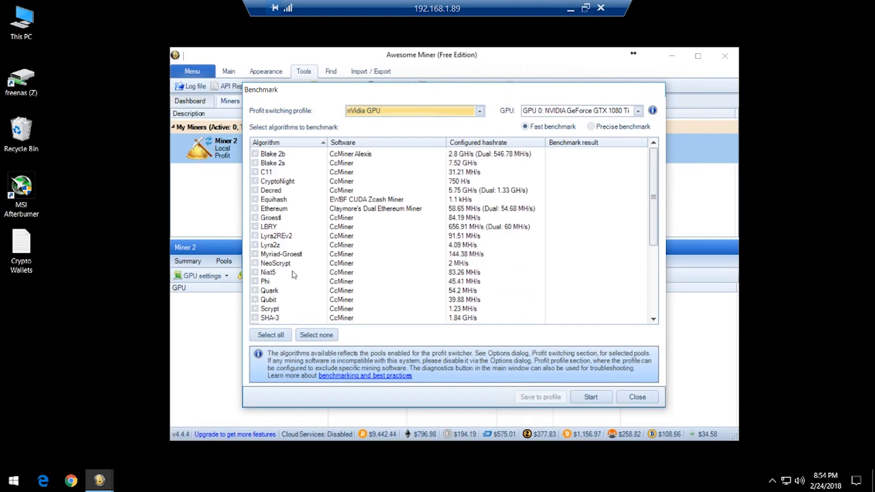
click(283, 337)
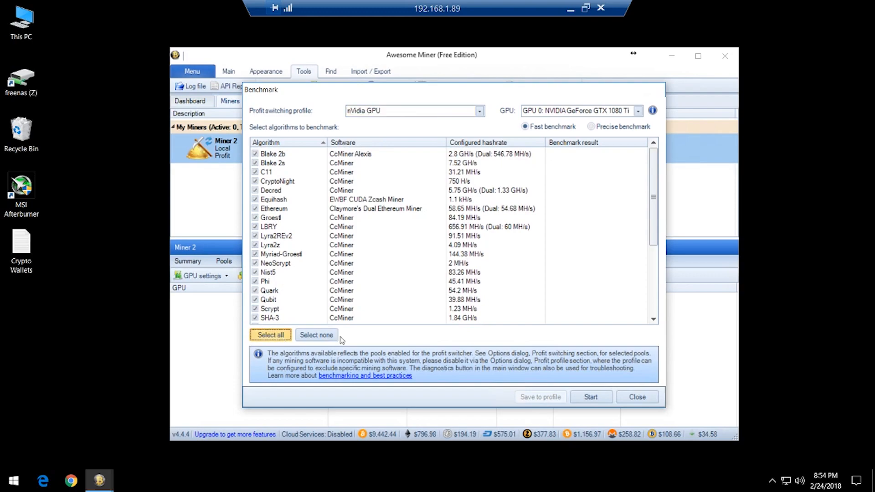
click(638, 111)
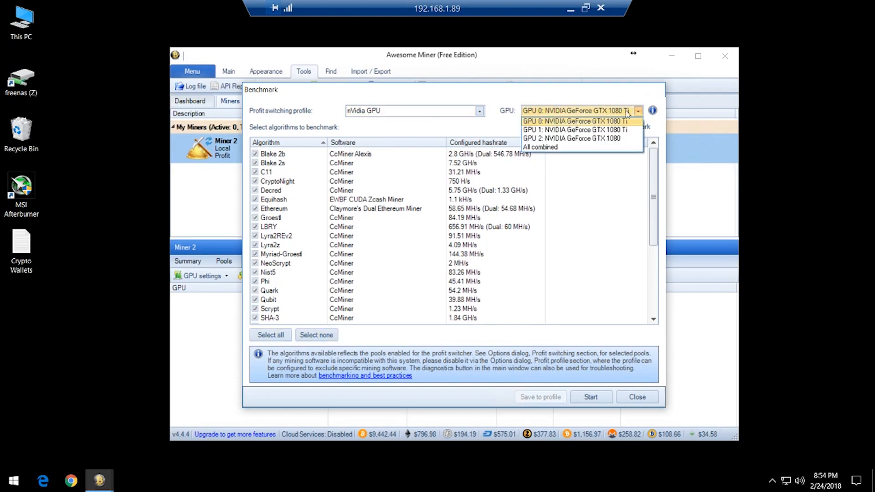
click(538, 148)
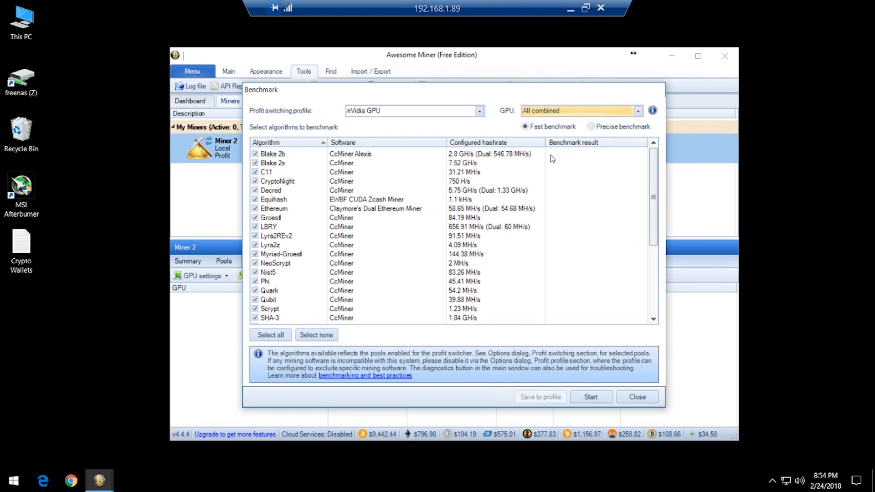
click(480, 111)
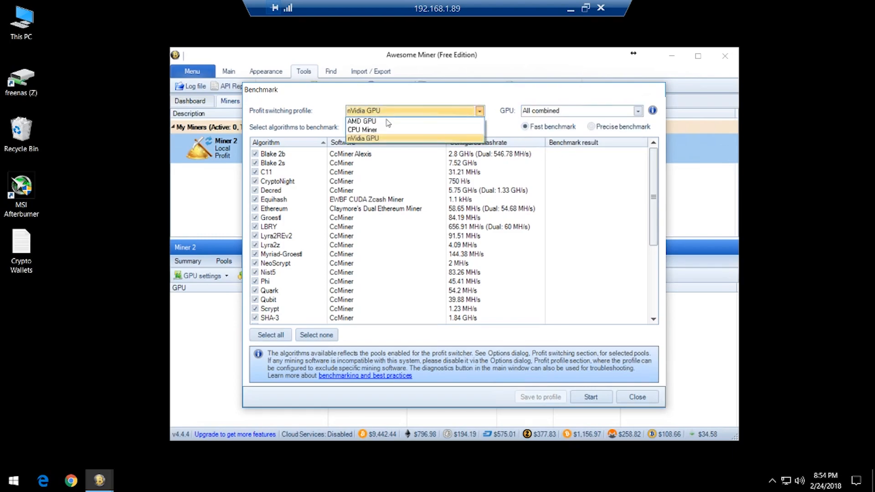
click(363, 139)
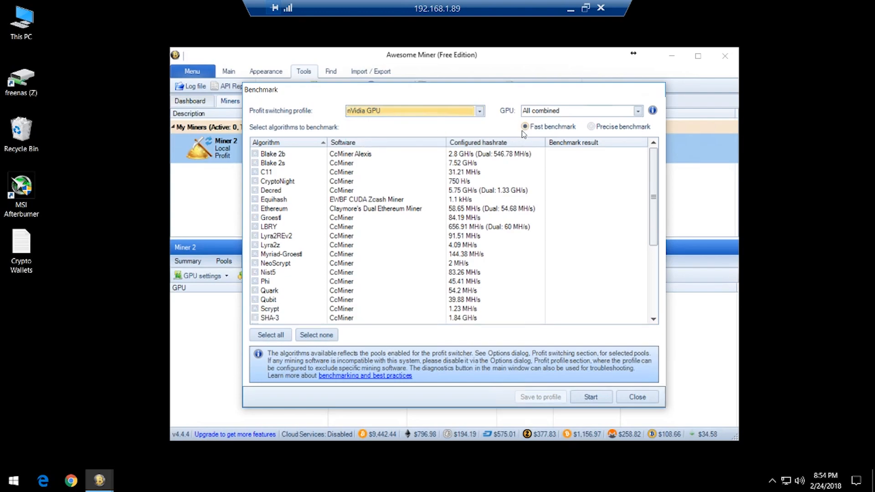
Select every listed algorithm and run the fast benchmark on them
click(593, 405)
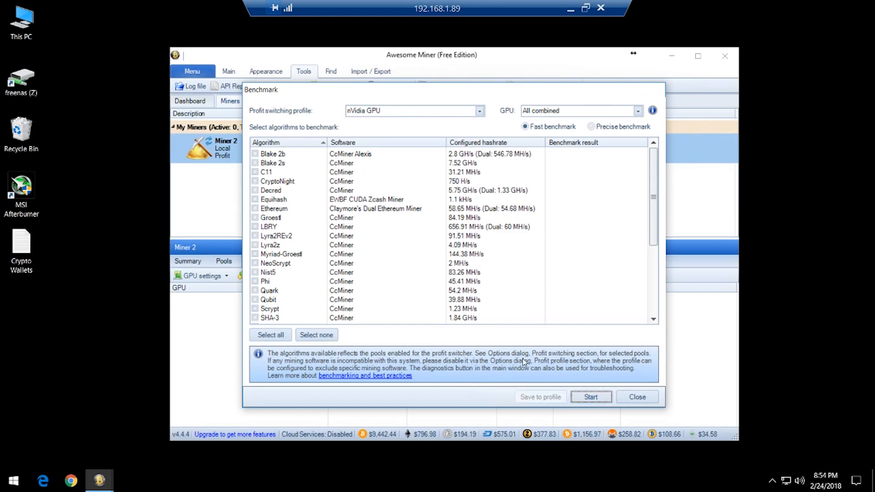
click(272, 335)
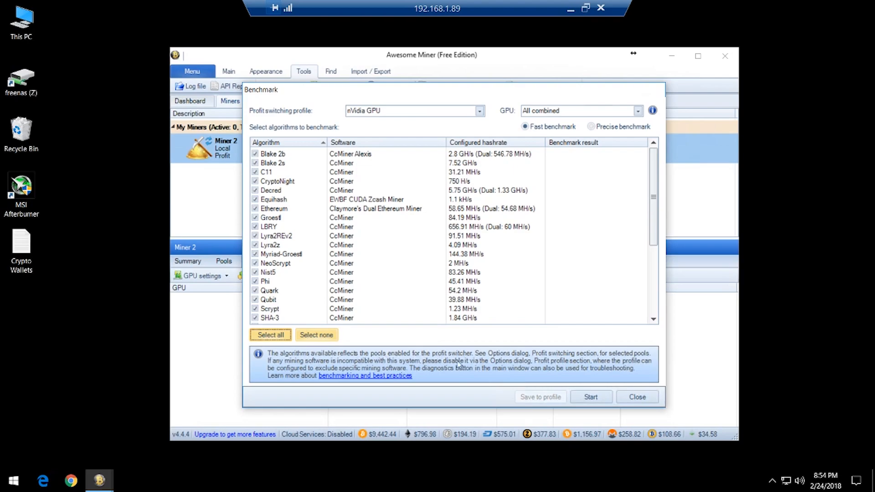
click(590, 397)
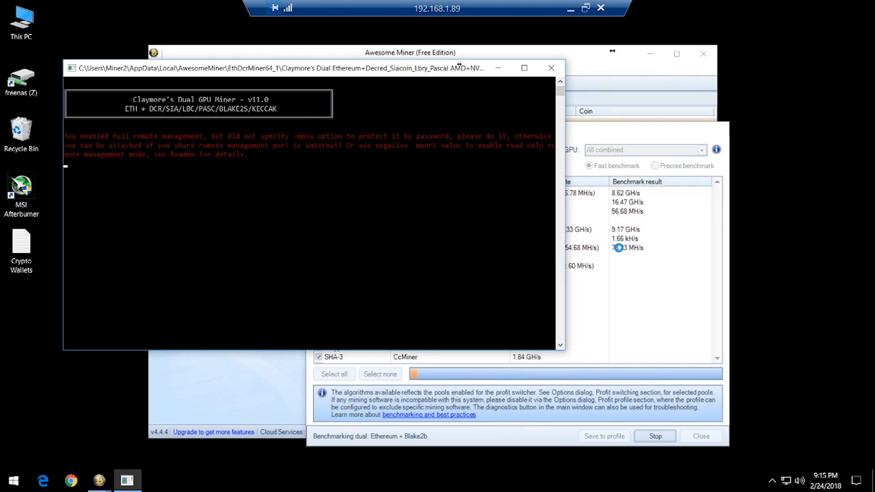
click(595, 130)
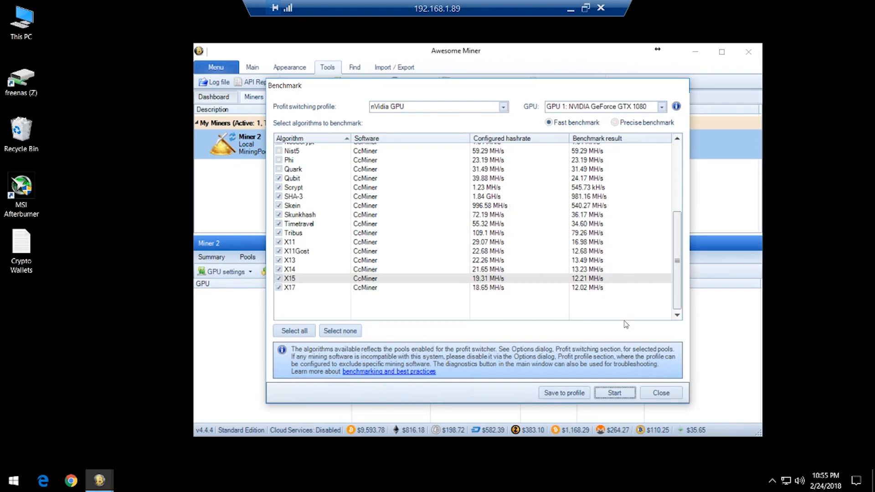
Save the benchmarked hashrates of the selected algorithms to the nVidia GPU profile and close the benchmark
click(555, 395)
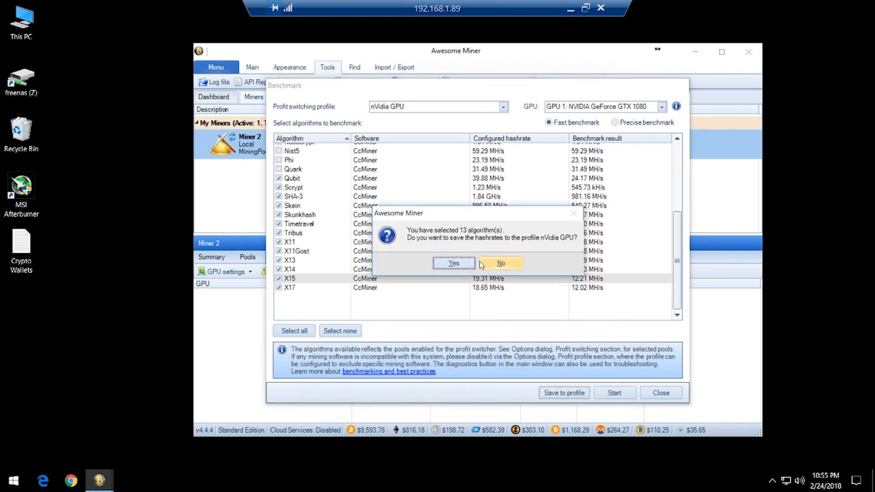
click(457, 269)
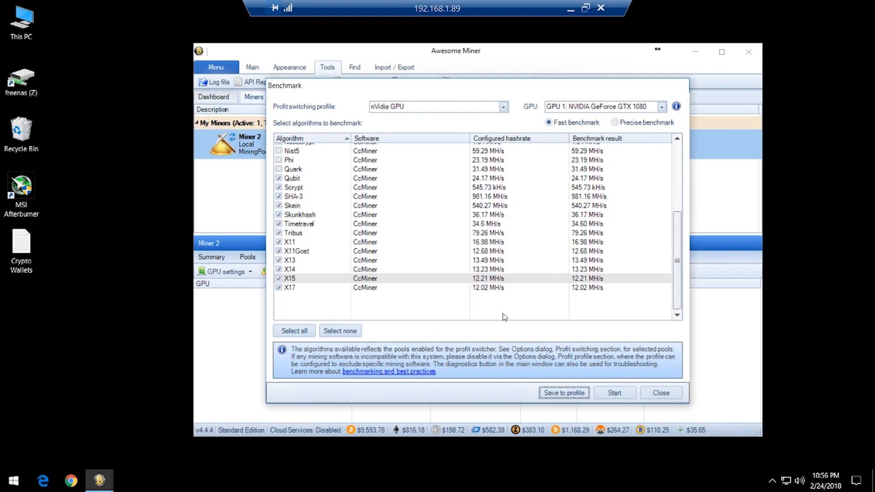
click(662, 395)
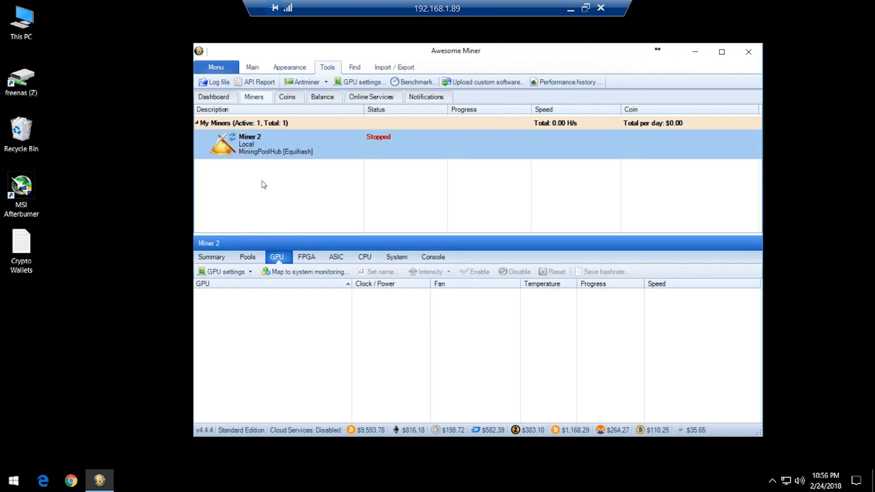
Start mining with Miner 2 and bring the miner list back in front of the mining console
right_click(258, 146)
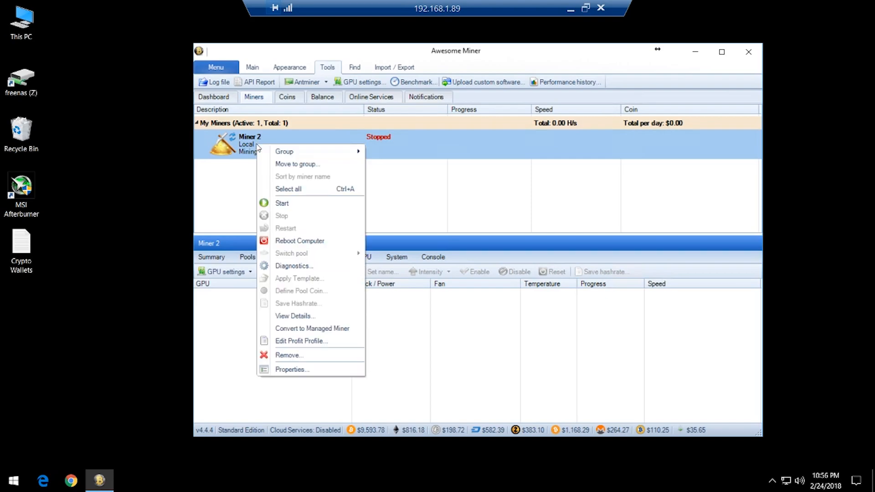
click(282, 203)
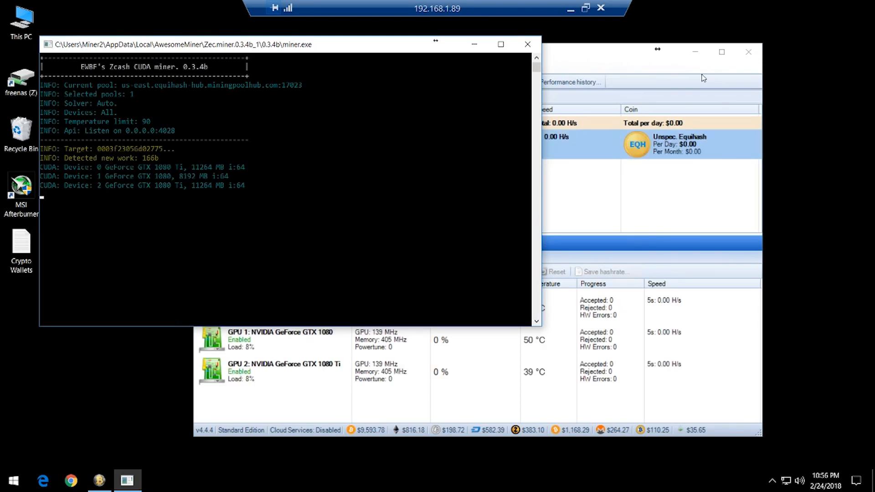
click(690, 233)
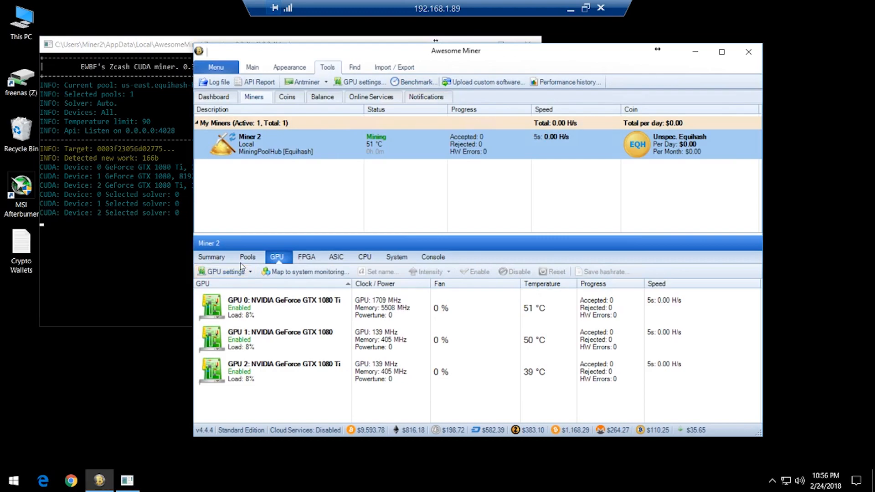
Examine the clock, temperature and speed details of each of Miner 2's three GPUs, and open its pool details
click(276, 256)
click(250, 313)
click(250, 335)
click(246, 363)
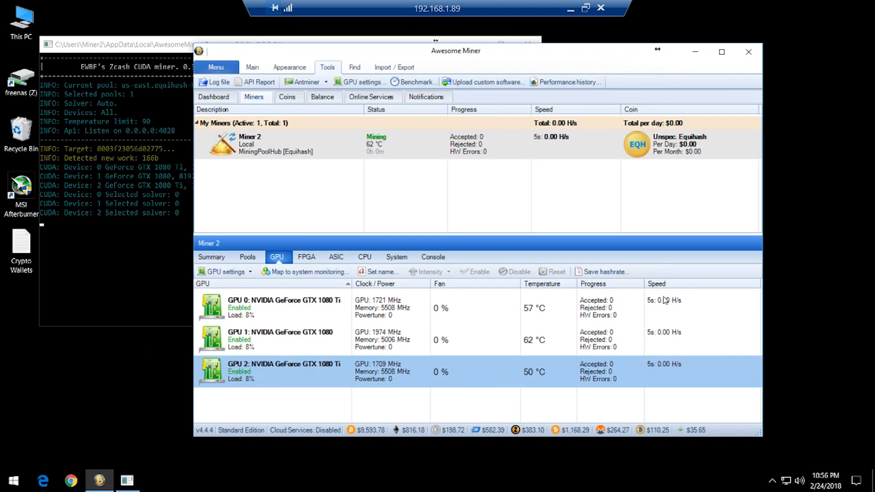
click(279, 221)
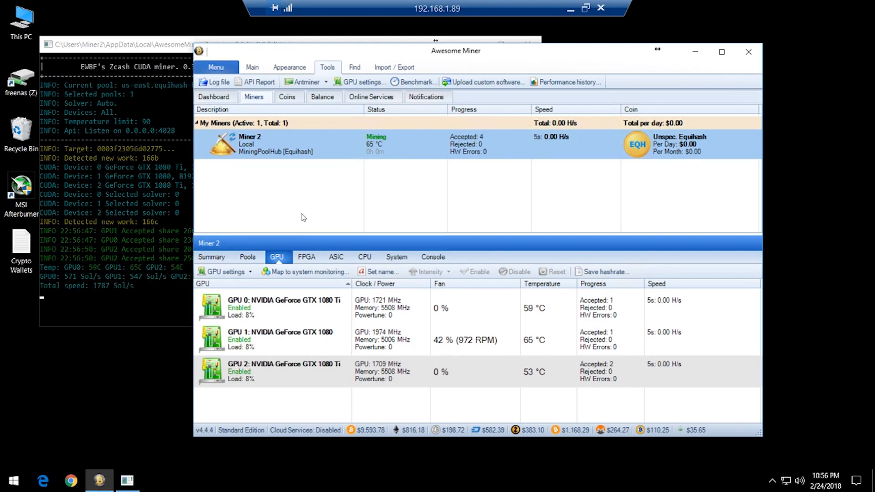
click(245, 258)
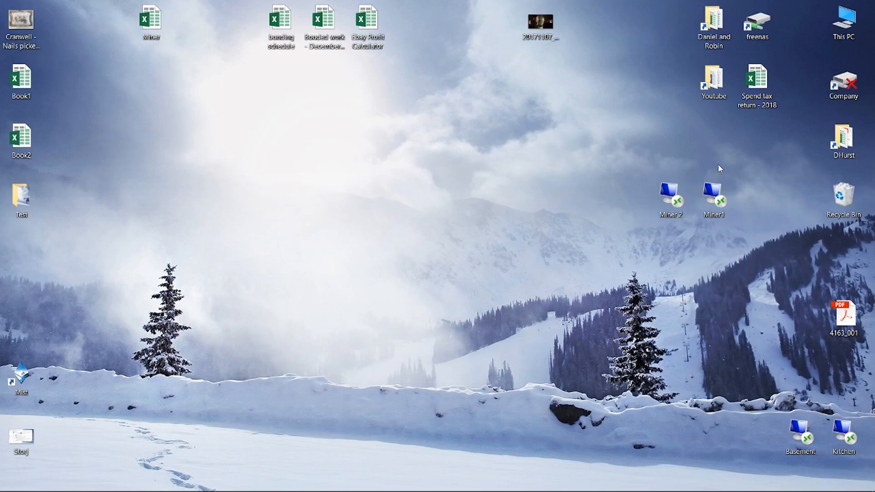
Connect to the Miner1 computer over remote desktop, entering the account password
click(716, 200)
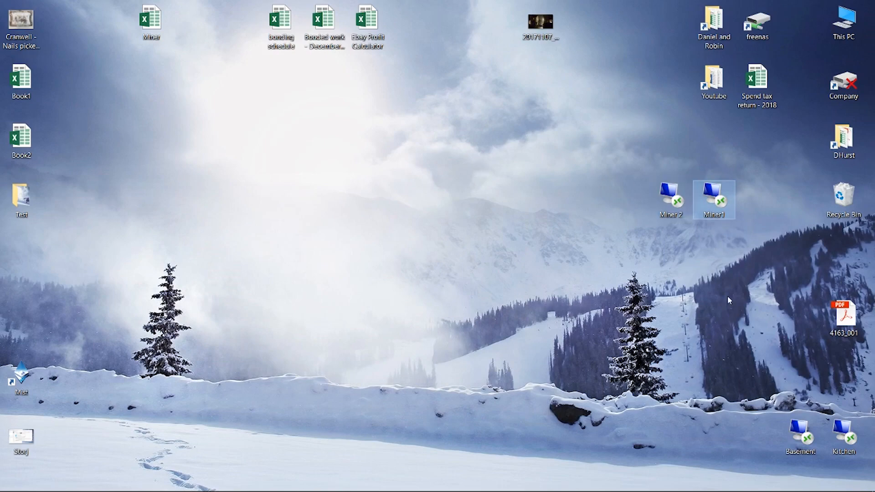
double_click(715, 197)
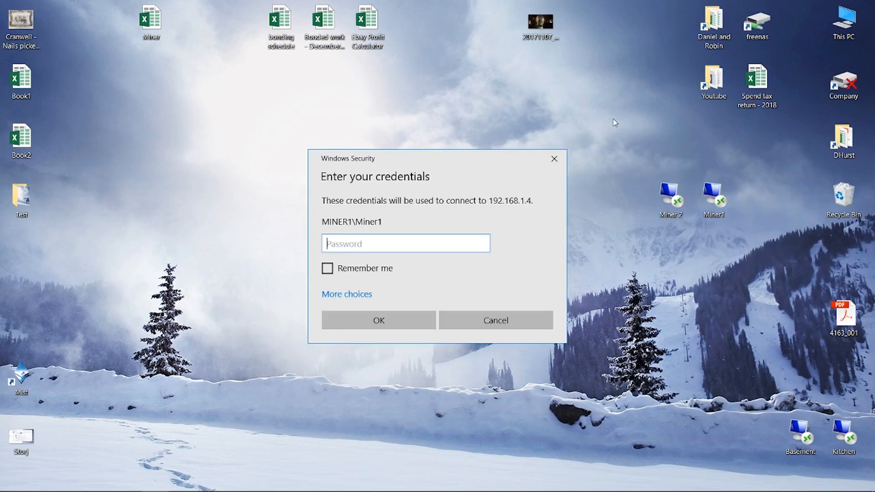
text(••)
key(Return)
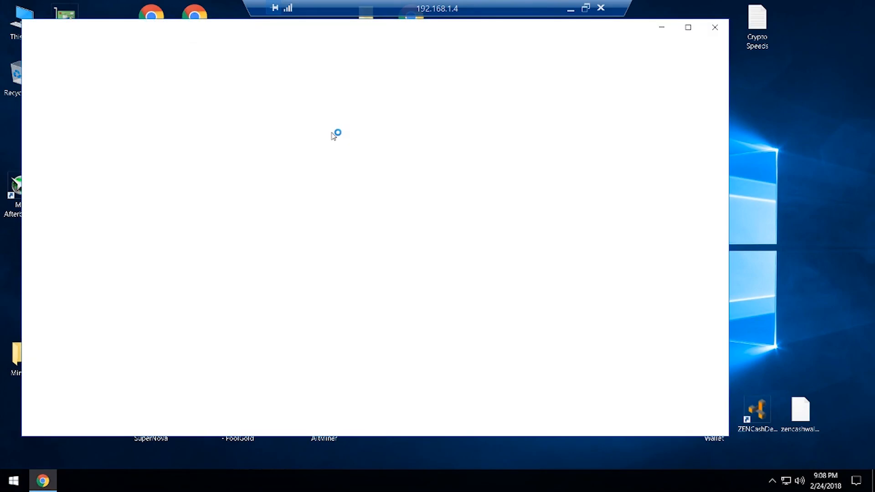
Search the web for "awesome miner" in Chrome, open the Awesome Miner site's download page and review both installer descriptions
drag(359, 26, 402, 33)
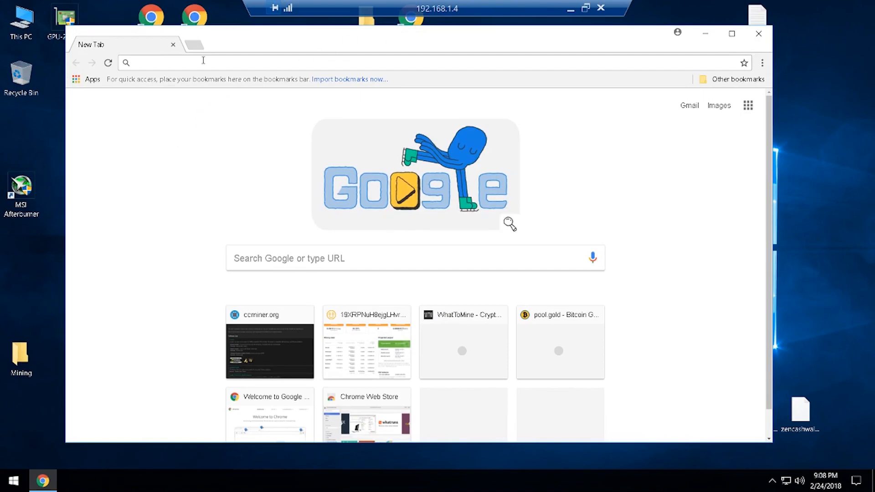
text(awesome miner)
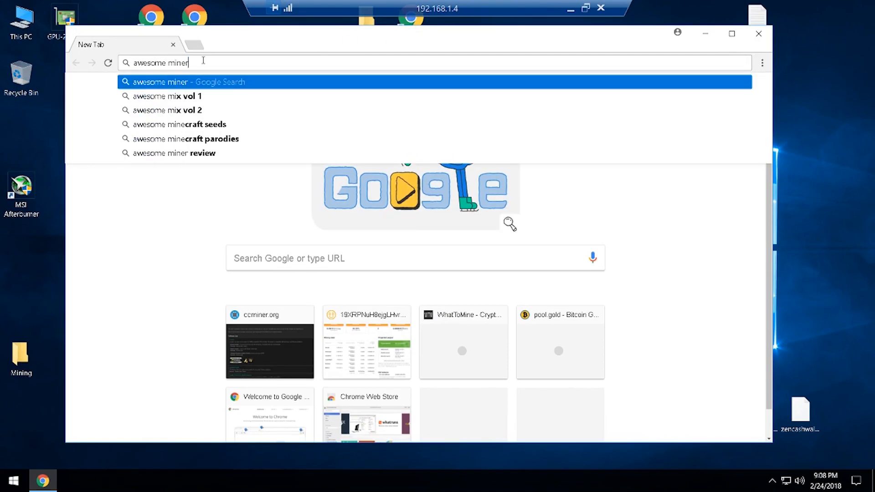
key(Return)
click(288, 194)
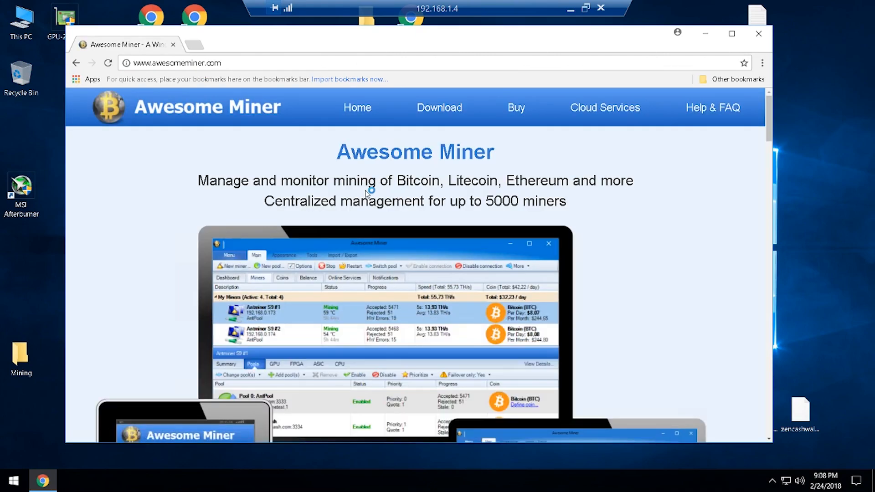
click(448, 109)
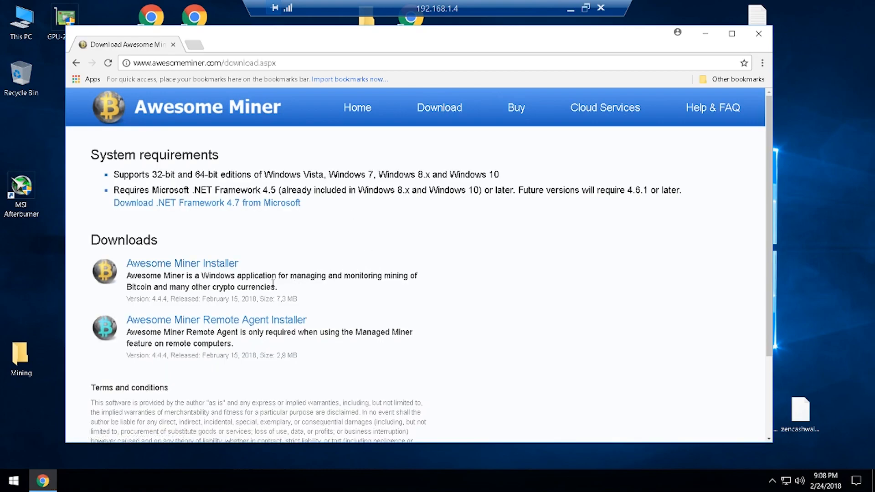
drag(213, 276, 228, 286)
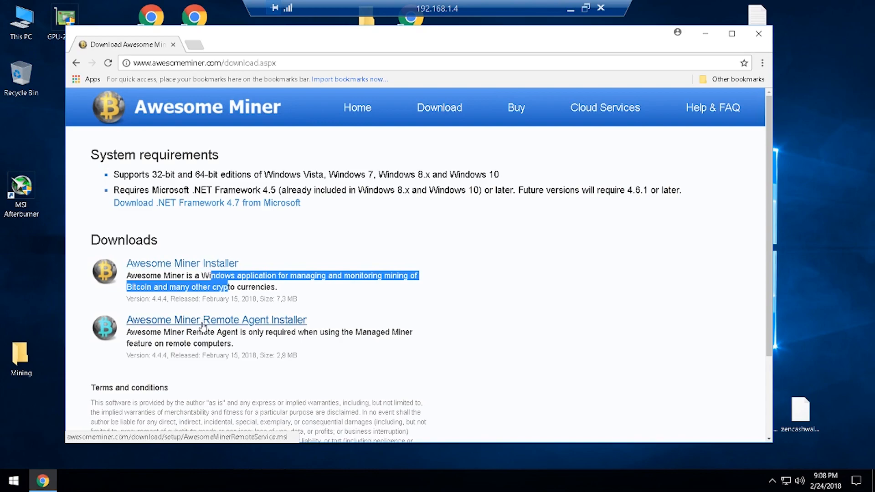
drag(178, 332, 219, 350)
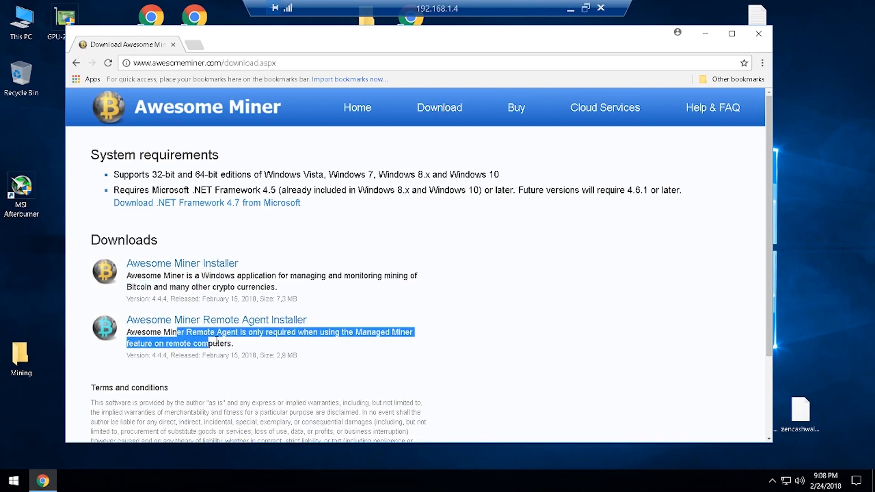
Download and install the Awesome Miner Remote Agent, accepting the license terms and the permission request, and close the browser
click(208, 321)
click(515, 329)
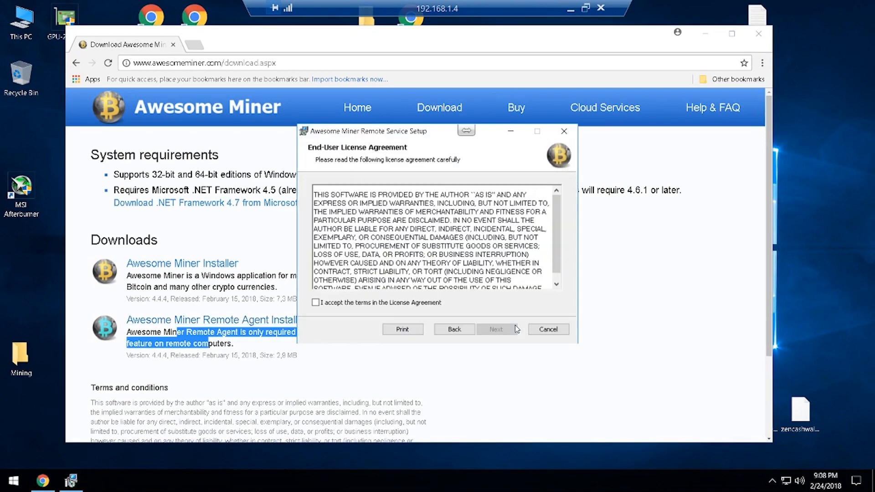
click(316, 303)
click(498, 330)
click(499, 330)
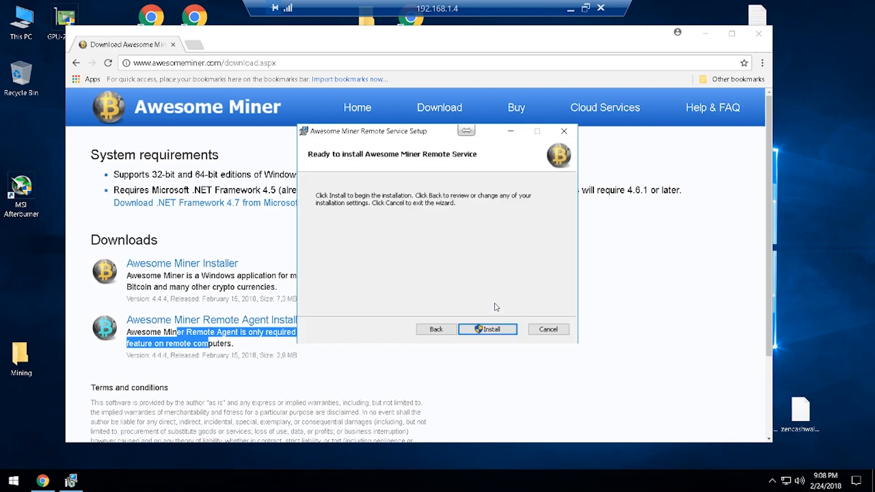
click(498, 333)
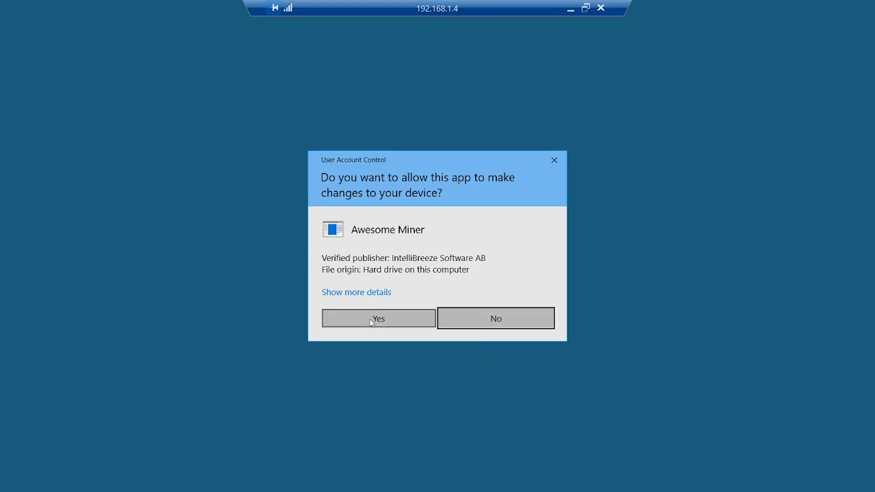
click(379, 316)
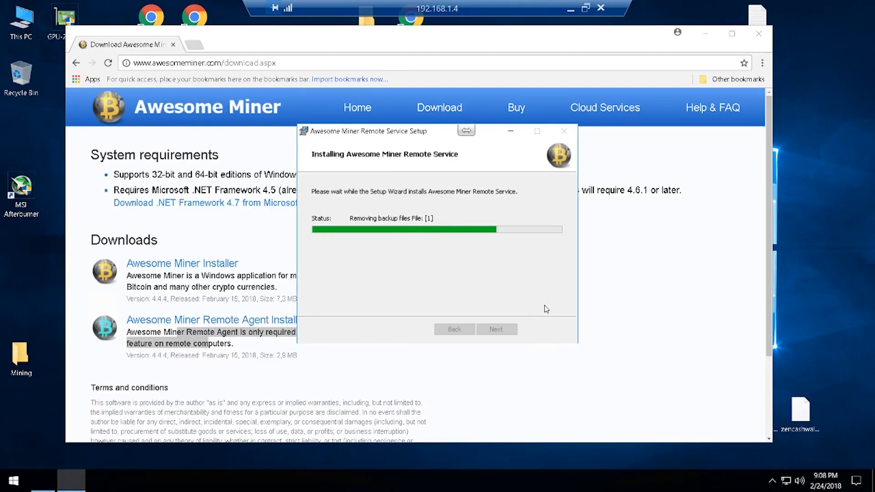
click(501, 329)
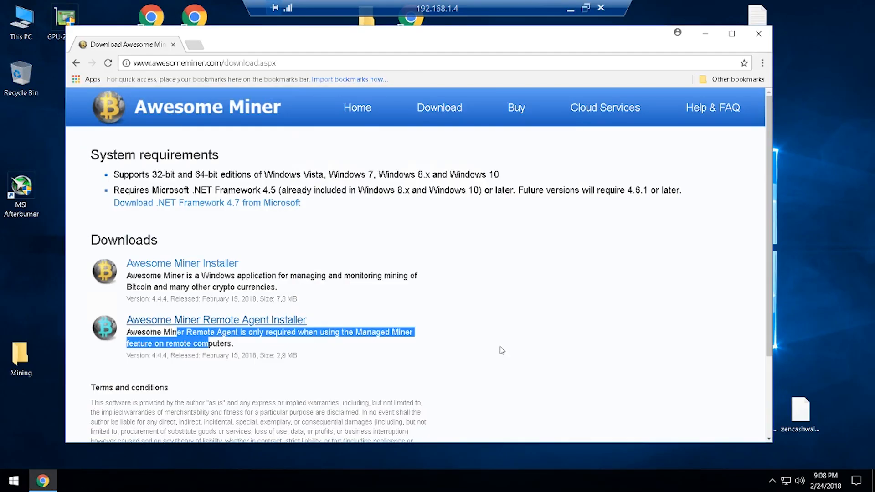
click(509, 306)
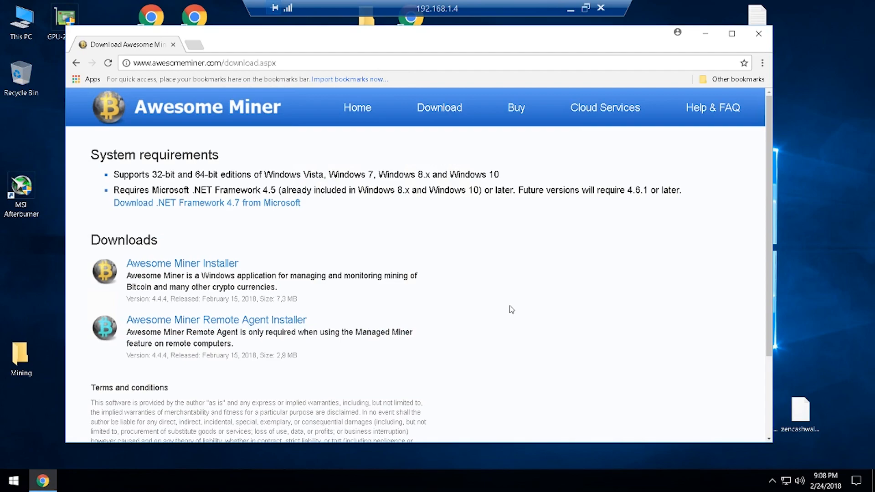
click(759, 35)
Check the display adapters of Miner1 in Device Manager, and close the system windows
right_click(31, 15)
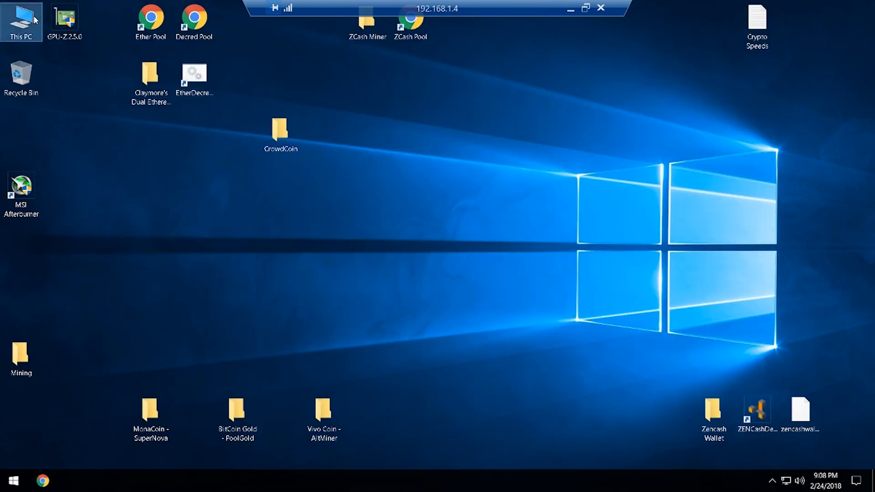
click(140, 149)
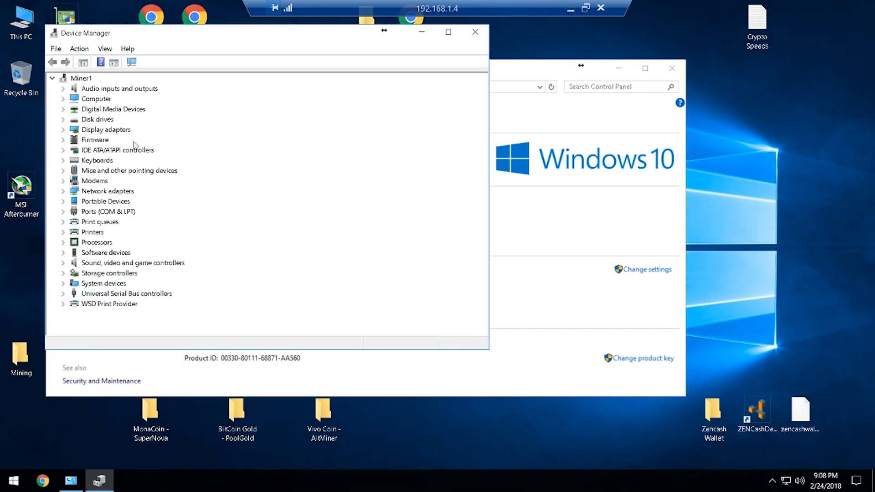
click(64, 129)
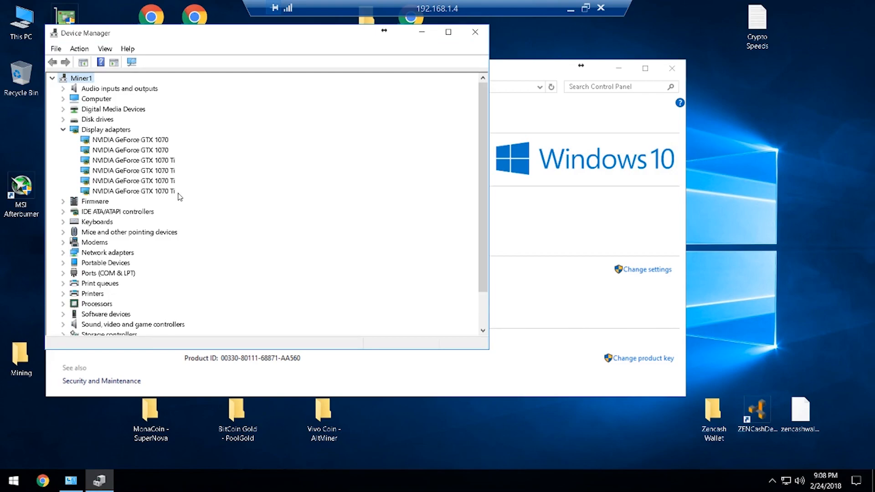
click(475, 31)
click(673, 68)
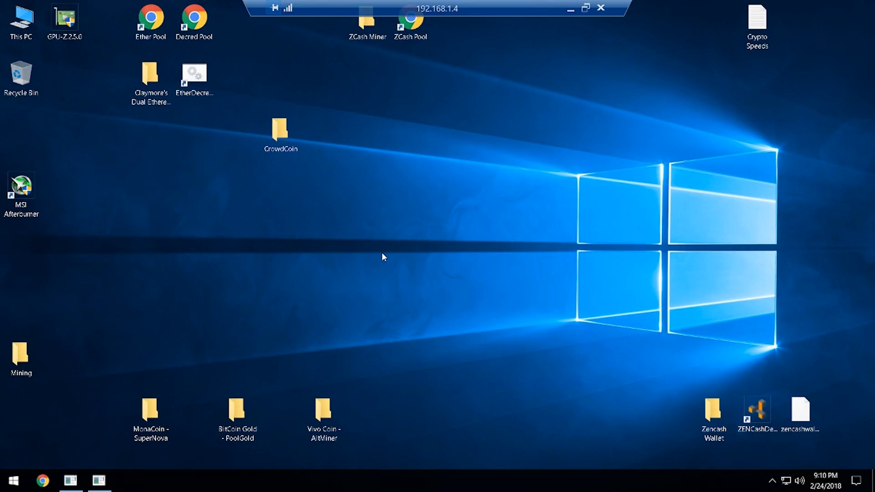
Locate Awesome Miner Remote Service among the installed programs without starting it again
click(14, 481)
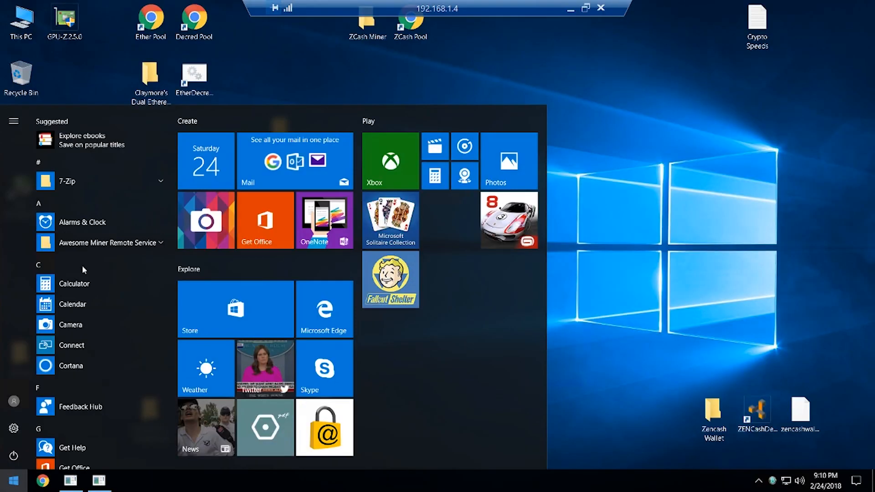
click(93, 243)
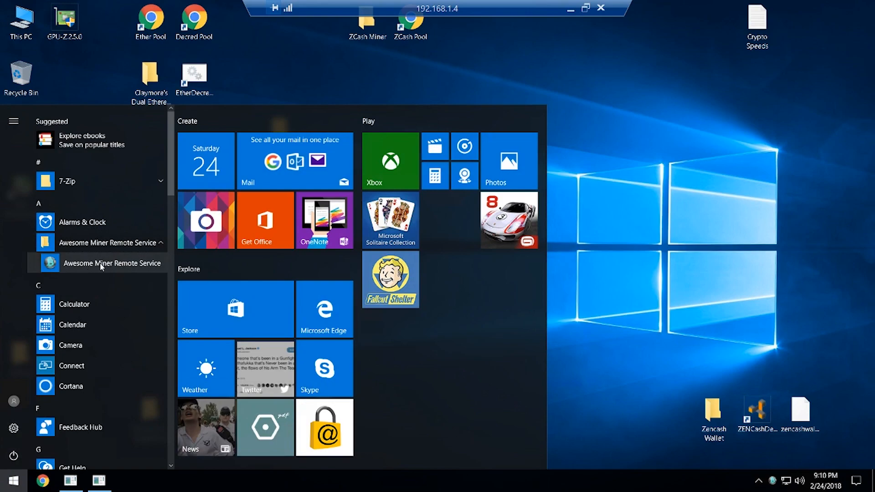
click(621, 284)
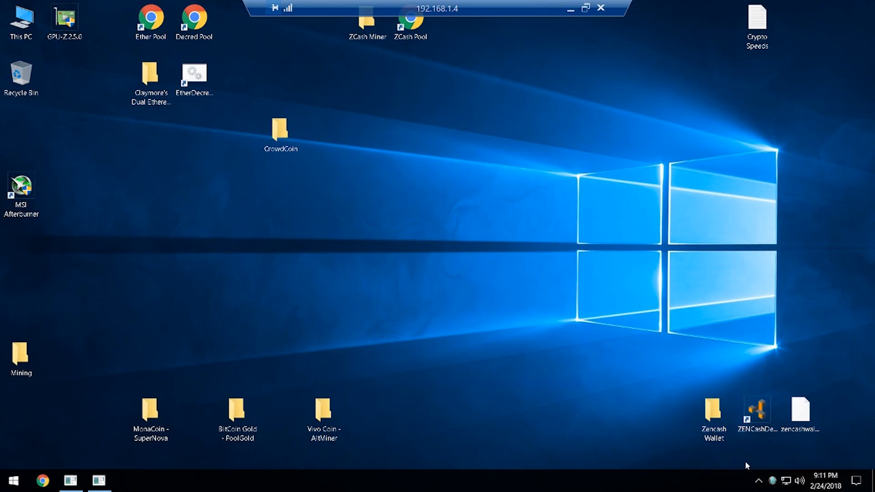
Open the Remote Service options and accept them with "Autostart when Windows starts" enabled
right_click(773, 483)
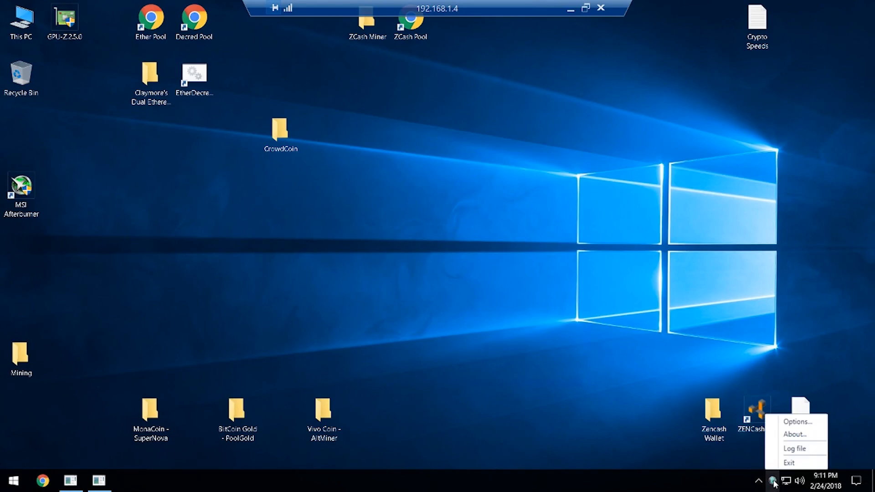
click(787, 423)
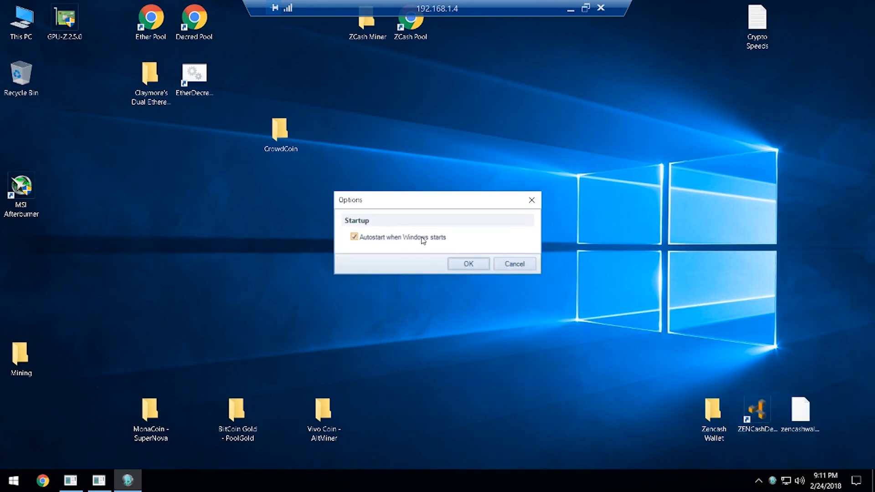
drag(392, 201, 376, 217)
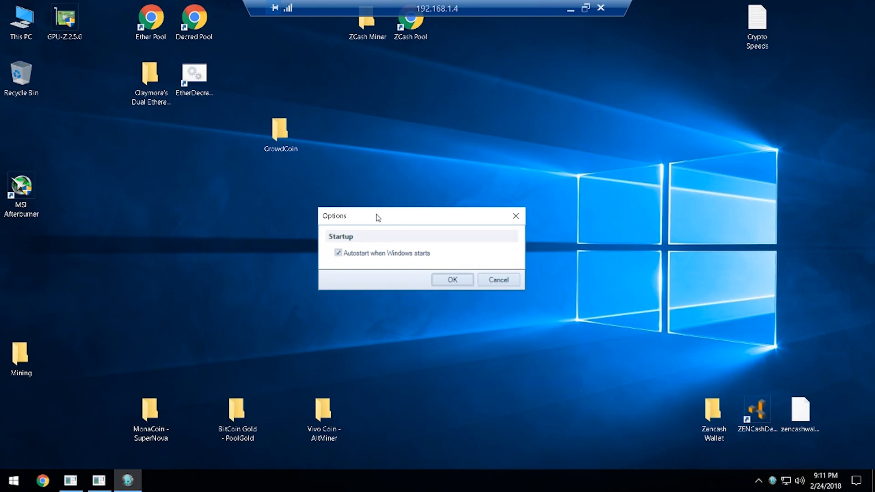
drag(379, 218, 391, 231)
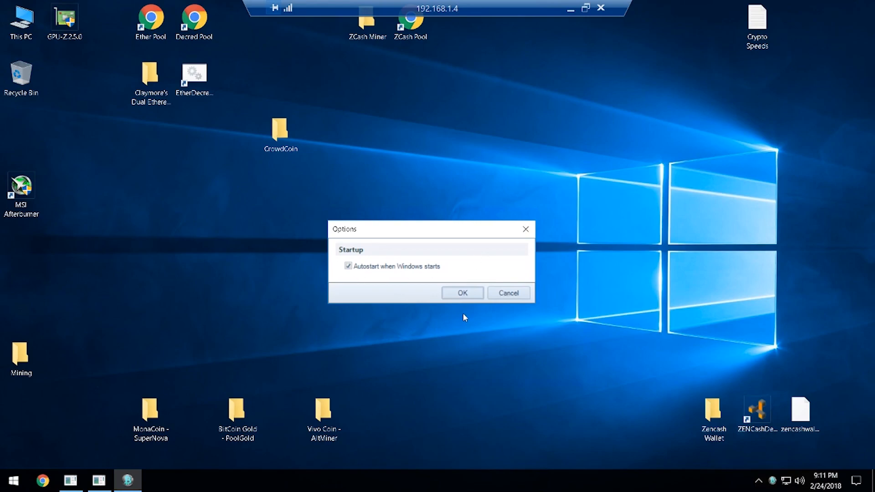
click(464, 292)
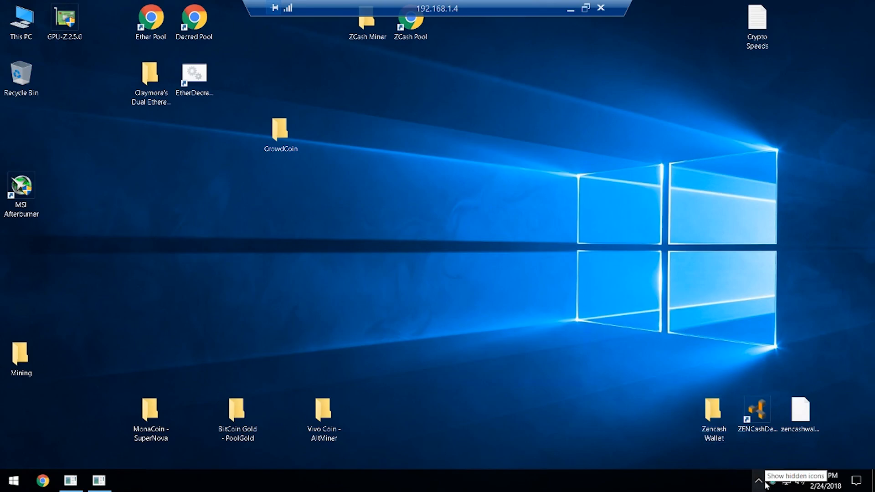
Close the Miner1 remote session and connect to the Miner 2 computer, entering the account password
click(601, 8)
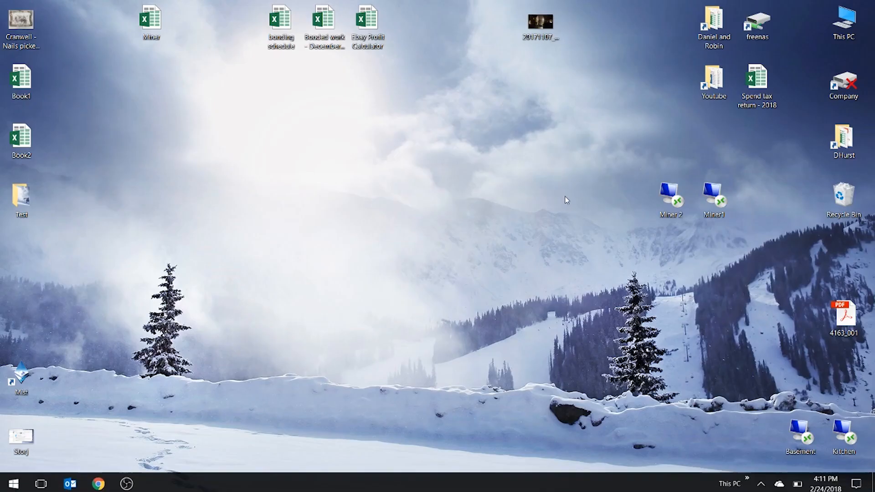
double_click(661, 211)
text(********)
key(Return)
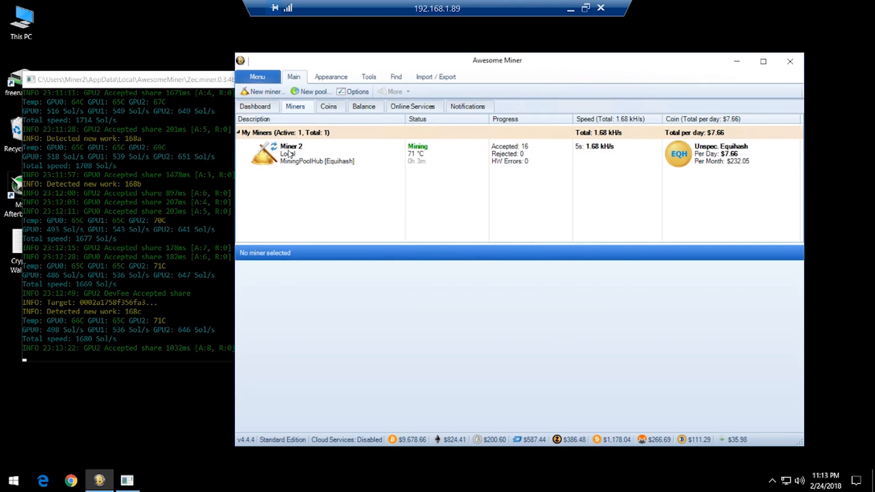
Review Miner 2's summary and its mining console, and bring Awesome Miner back to the front
click(288, 154)
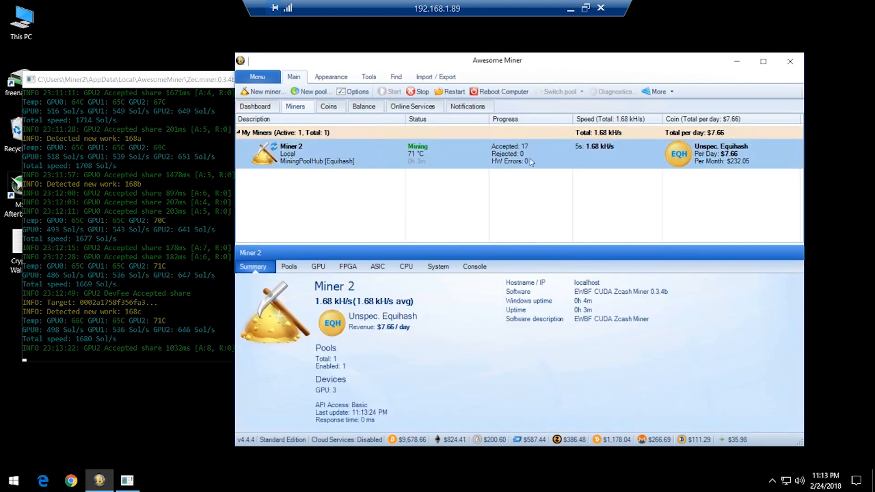
click(179, 84)
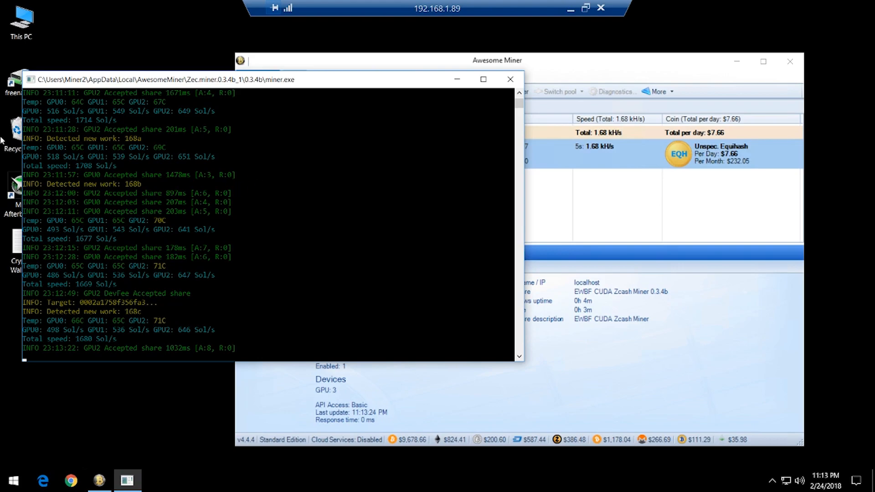
click(391, 63)
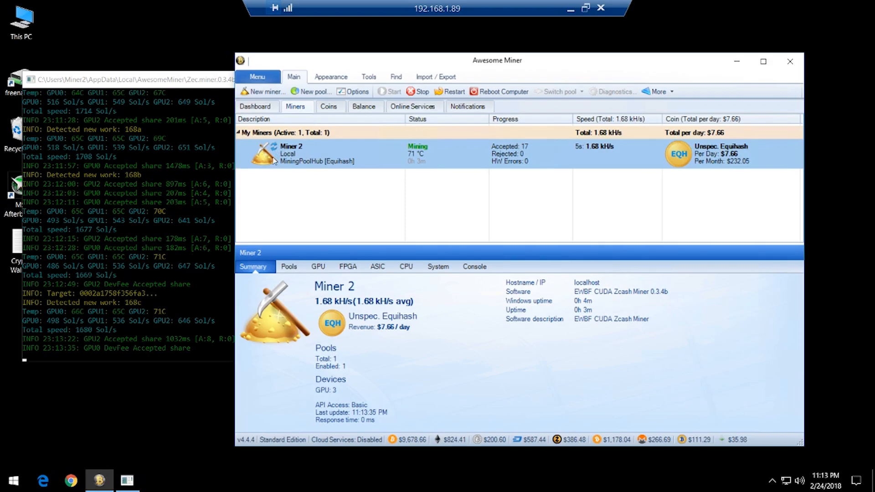
Start adding a new miner through a network scan for Awesome Miner Remote Agent and select the agent at 192.168.1.4:9630
click(262, 92)
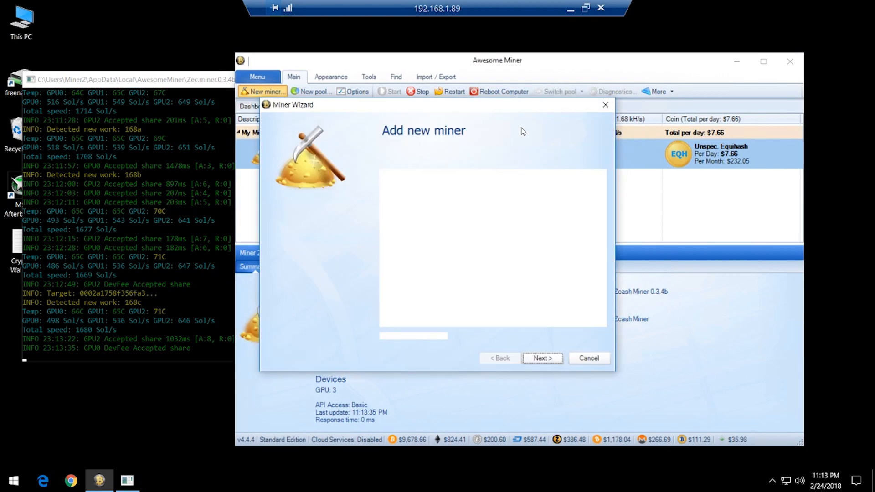
click(529, 359)
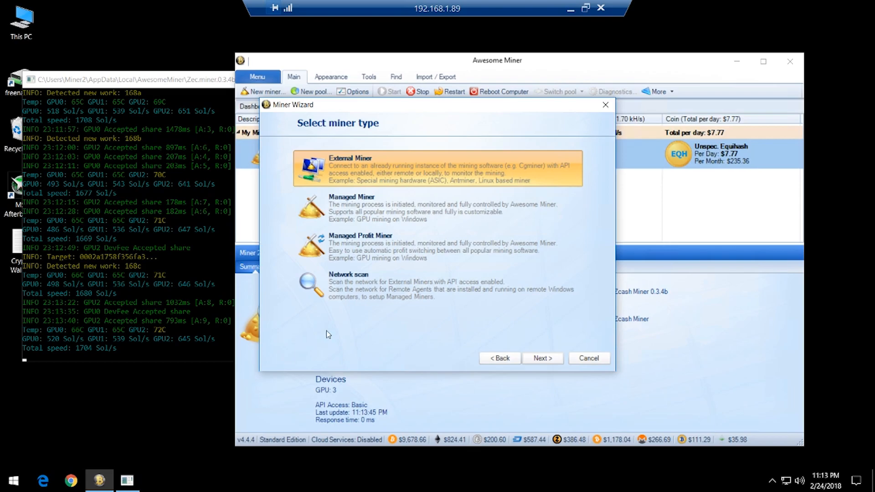
click(346, 288)
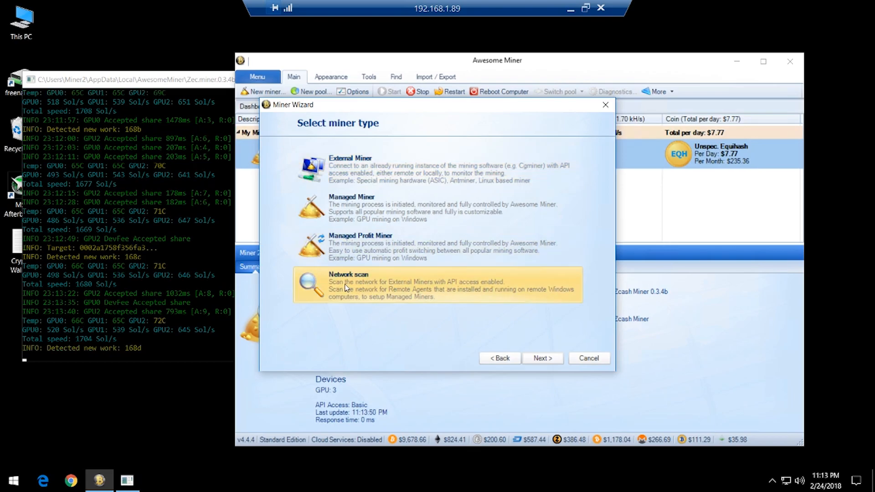
click(543, 358)
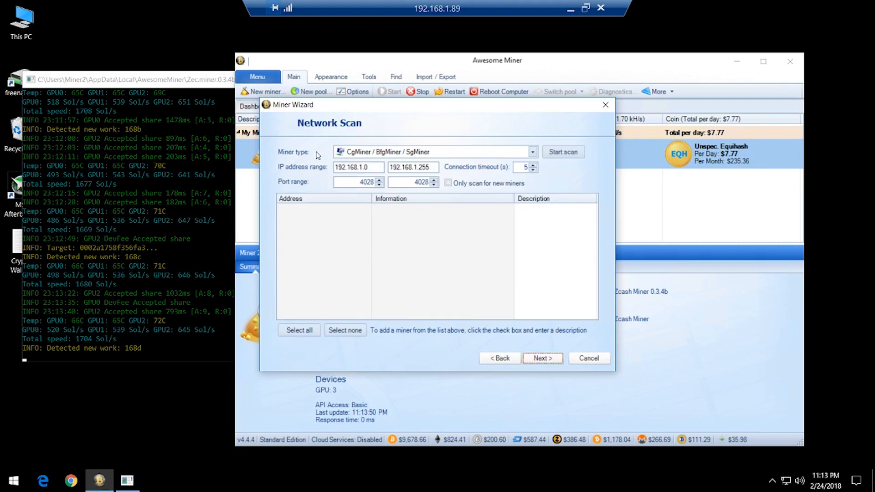
click(532, 153)
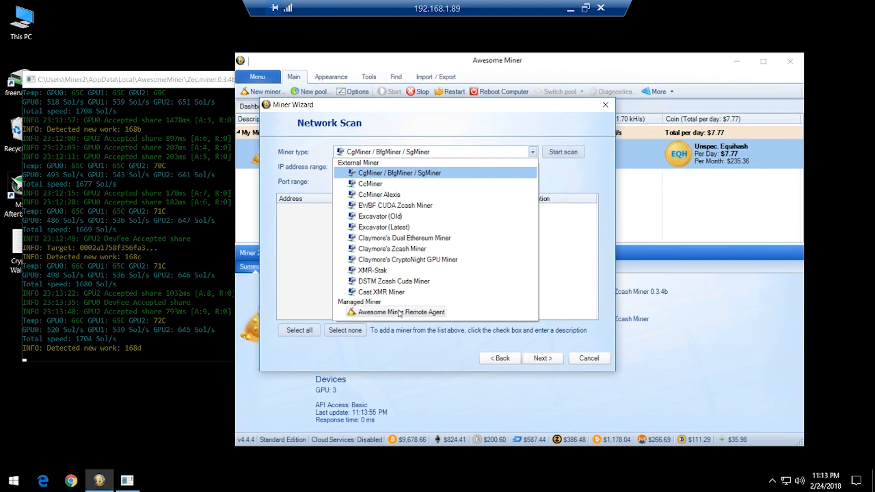
click(382, 313)
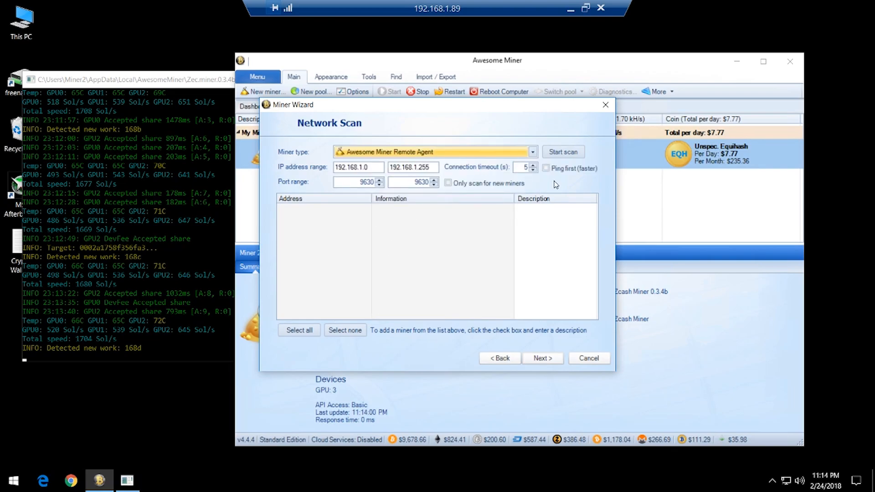
click(568, 155)
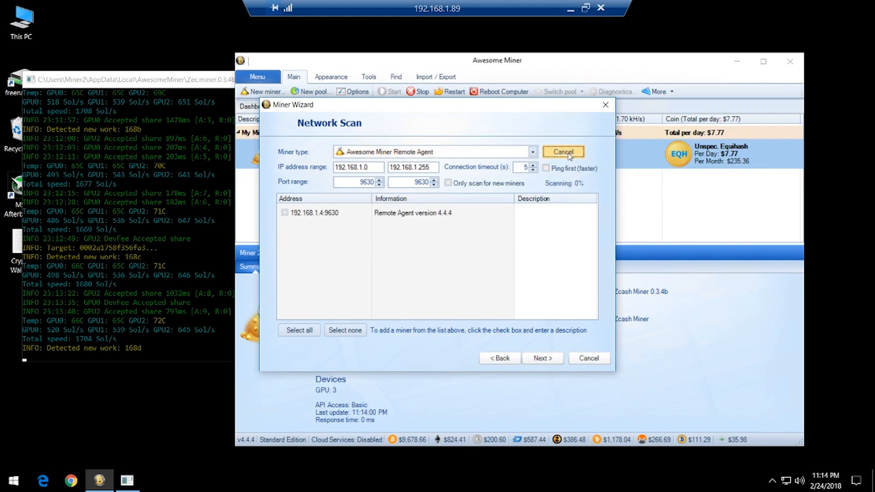
click(284, 213)
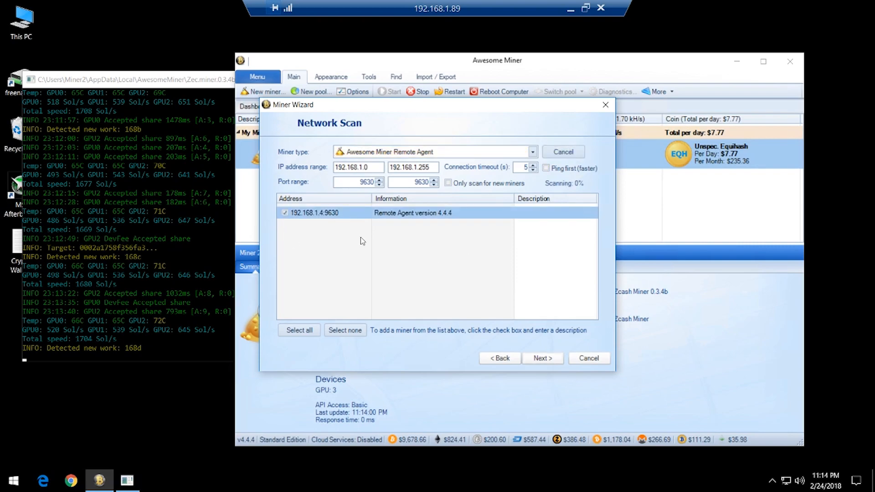
Set the scanned computer up as a Managed Profit Miner with the nVidia GPU profit switching profile and finish the wizard
click(542, 359)
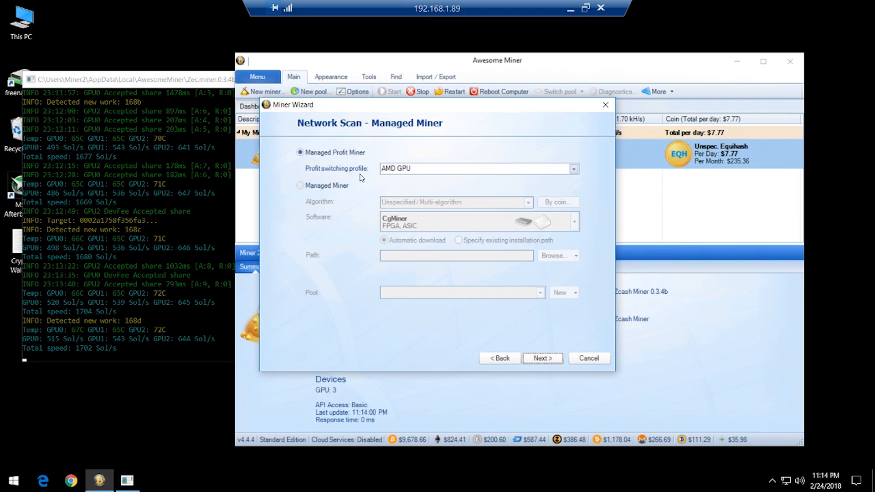
click(433, 169)
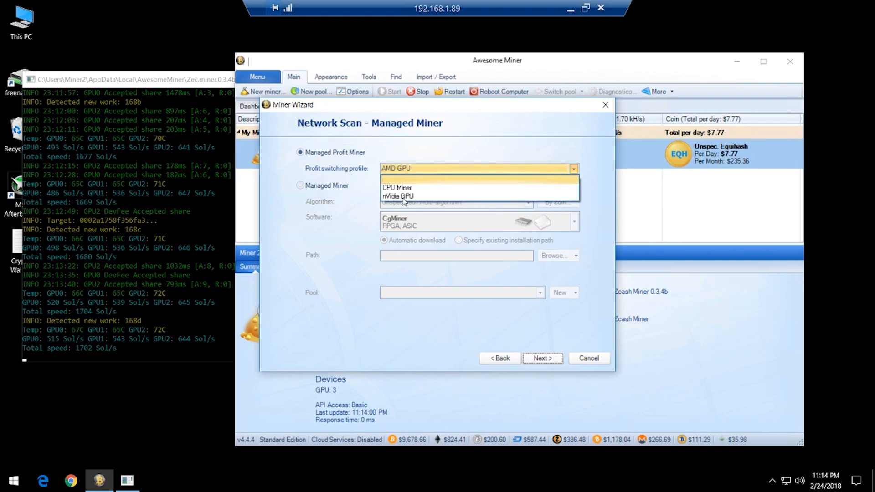
click(401, 200)
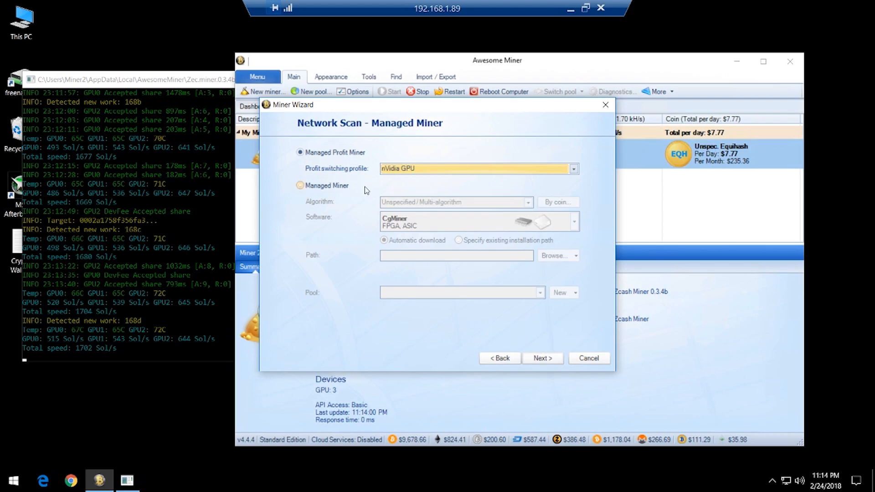
click(438, 170)
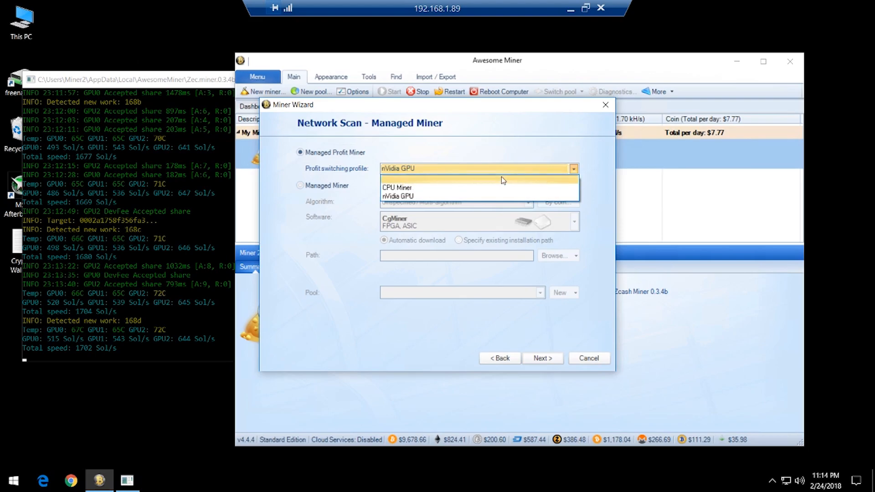
click(409, 170)
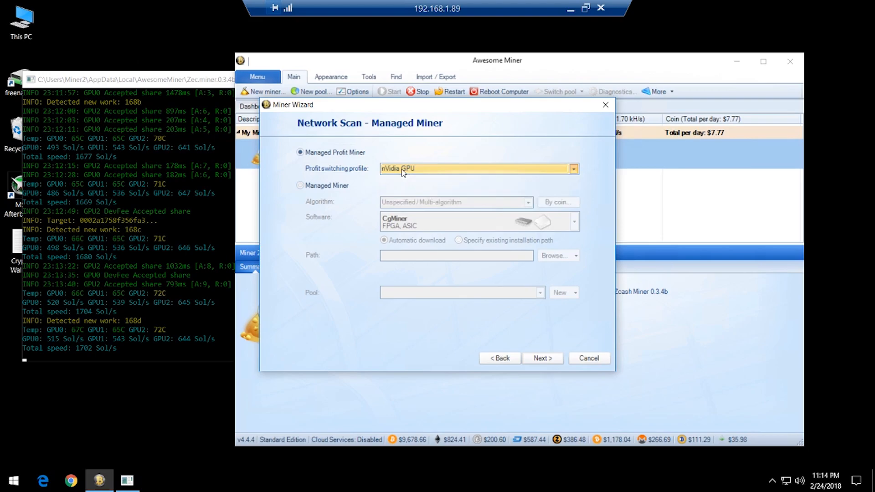
click(542, 358)
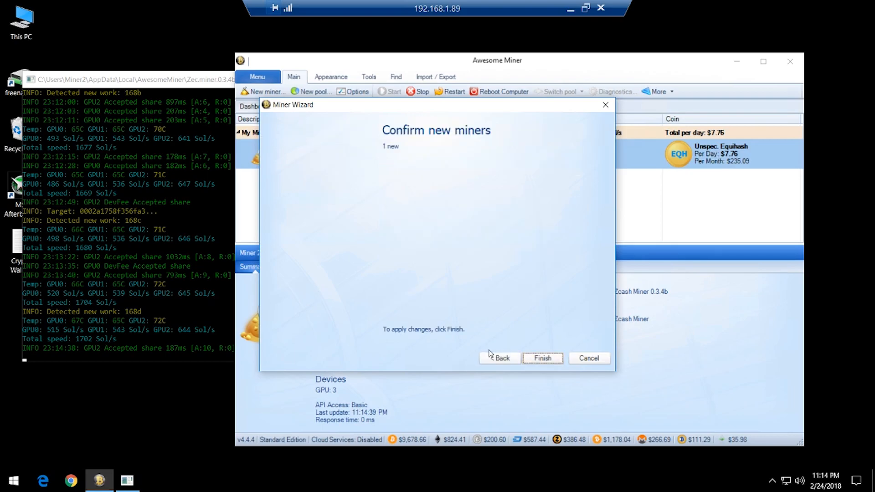
click(538, 359)
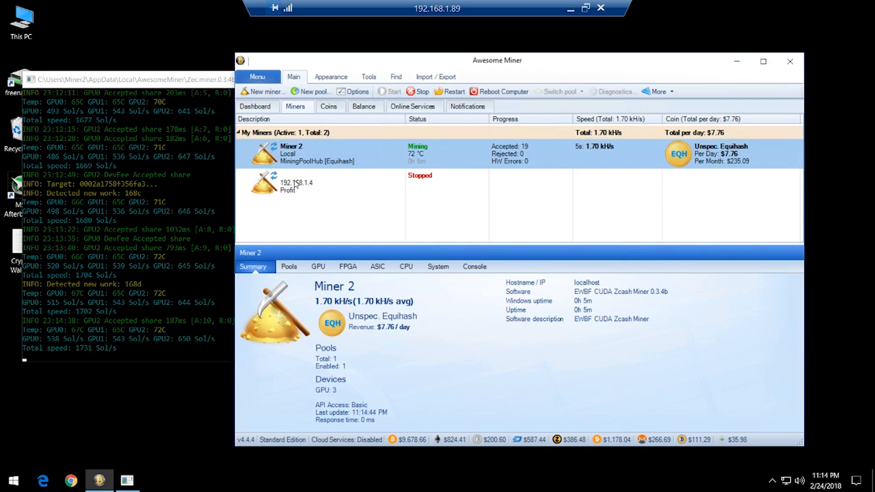
Give the 192.168.1.4 miner the description "Miner 1" and enable "Autostart miner" in its properties
click(309, 195)
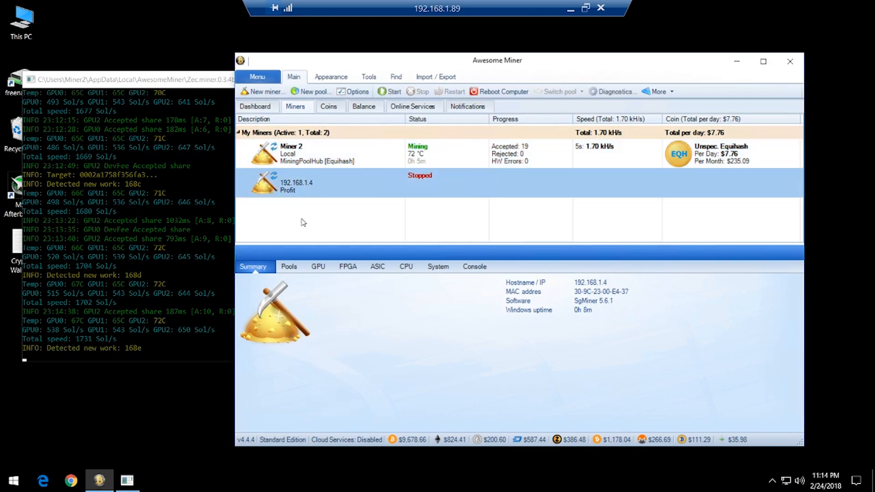
right_click(295, 186)
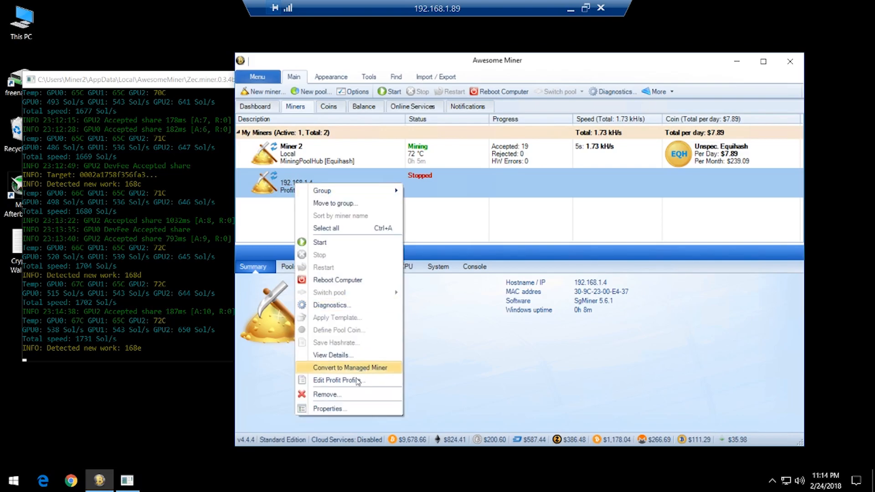
click(338, 410)
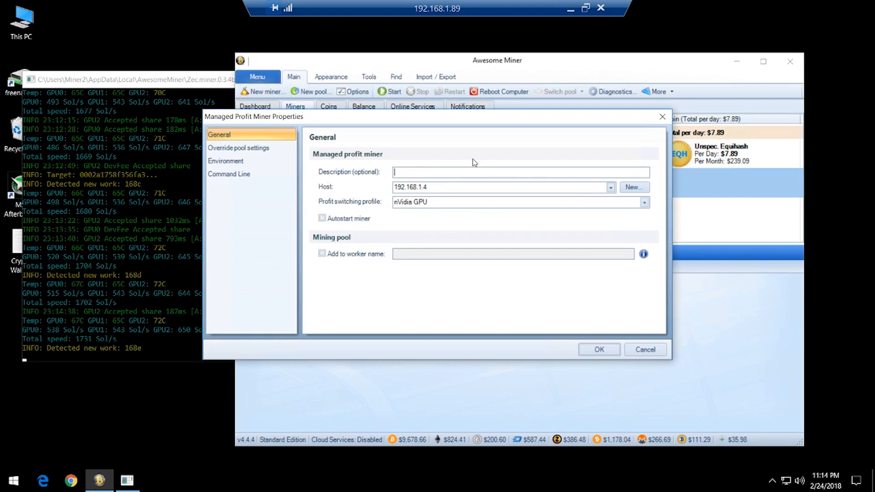
text(Miner 1)
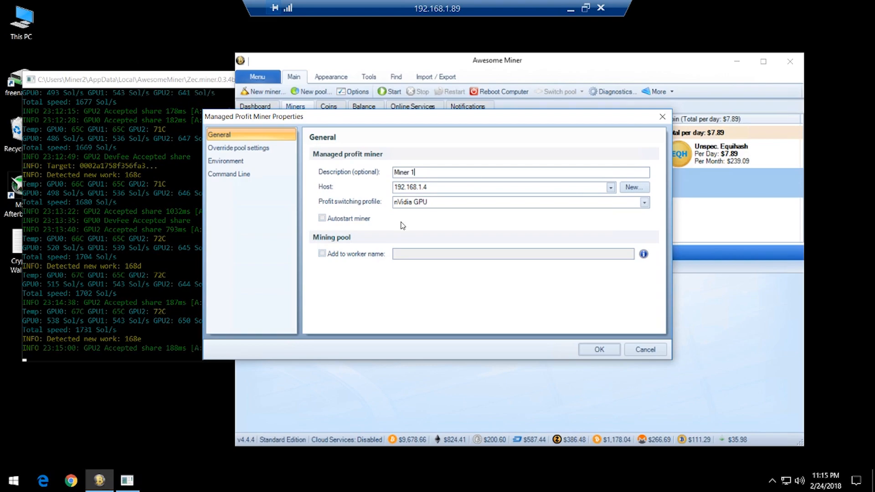
click(322, 219)
click(598, 349)
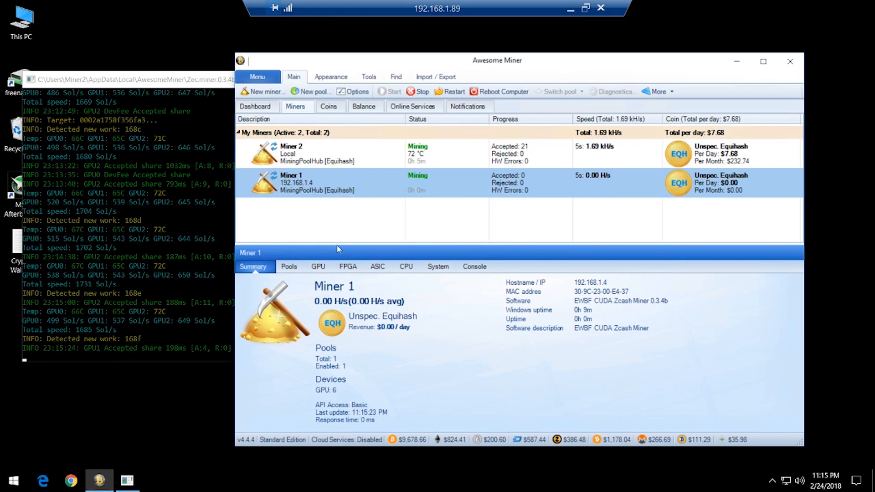
Enable display of system monitoring data for Miner 1's GPUs, keeping the listed device order
click(317, 268)
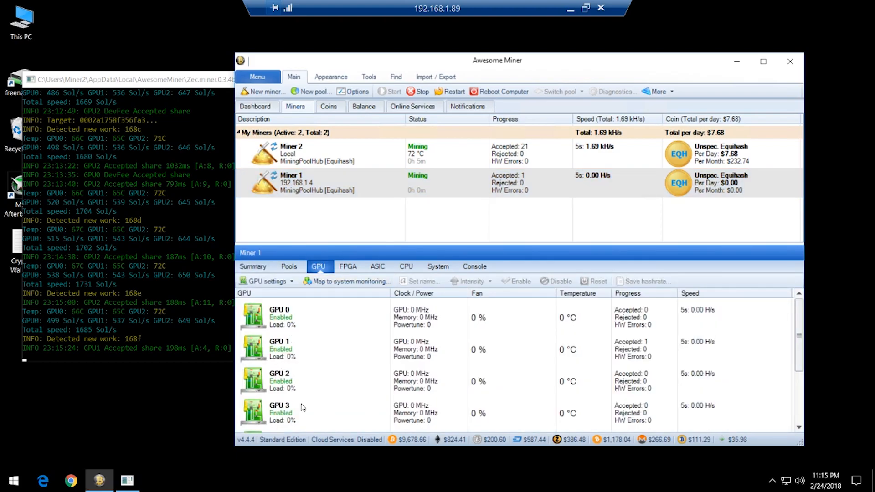
scroll(287, 325, down, 1)
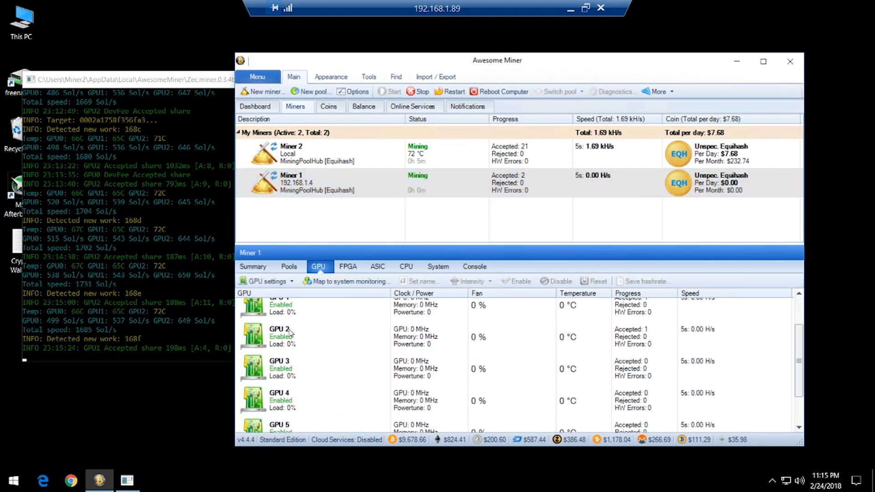
scroll(294, 393, up, 1)
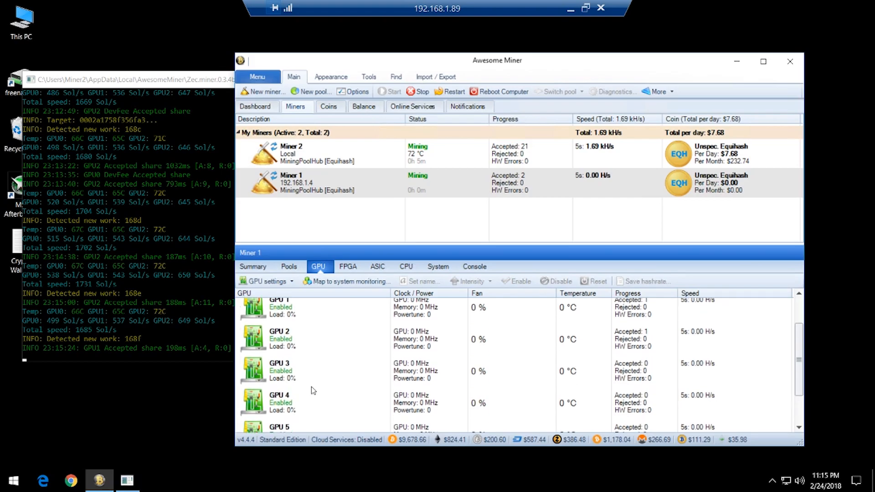
scroll(305, 367, up, 1)
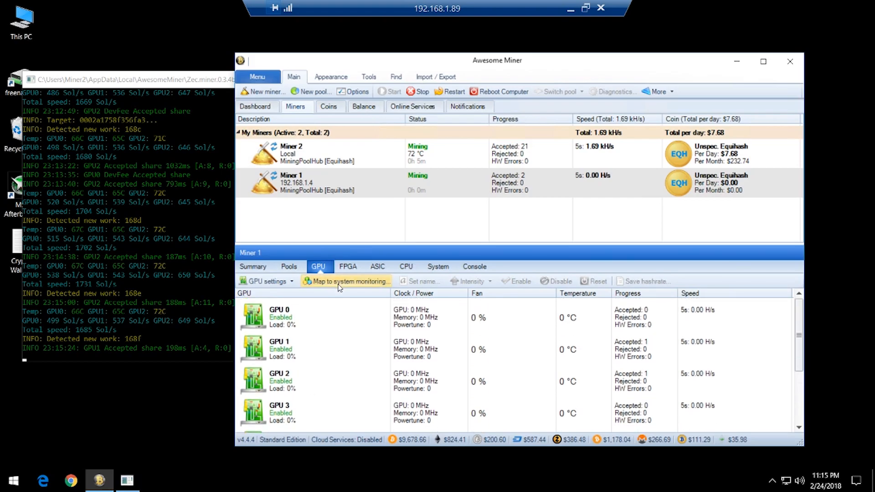
click(338, 283)
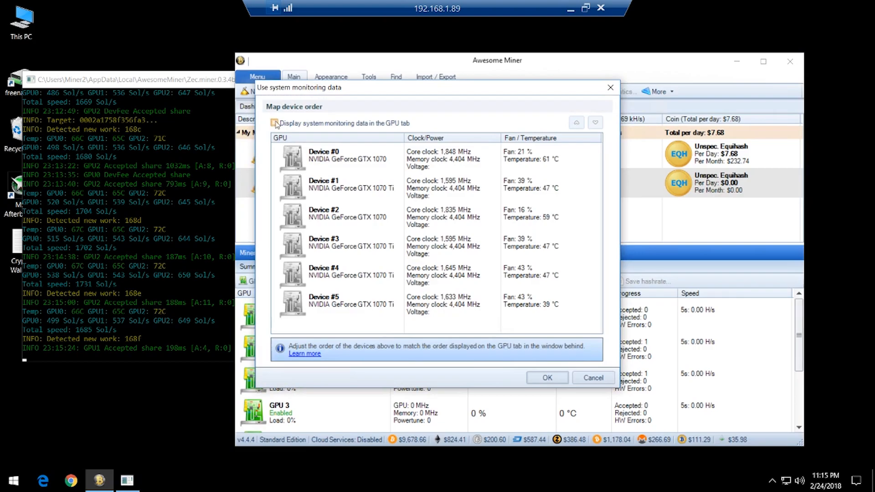
click(275, 123)
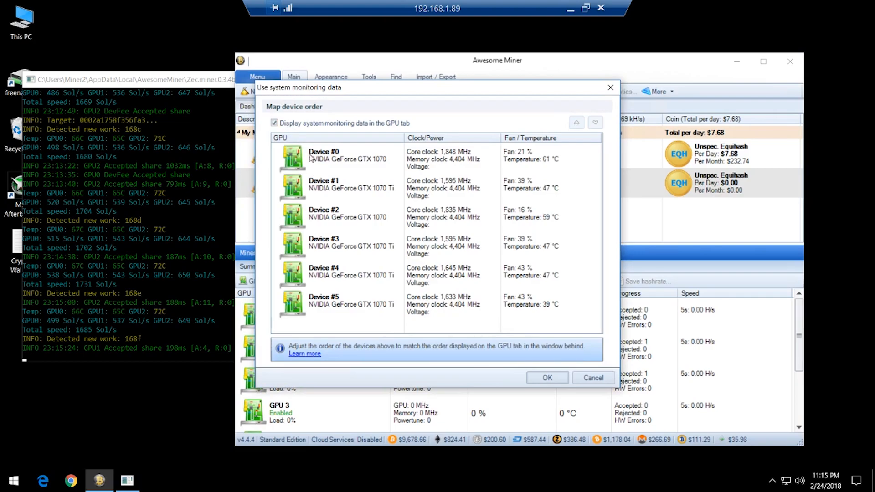
click(548, 377)
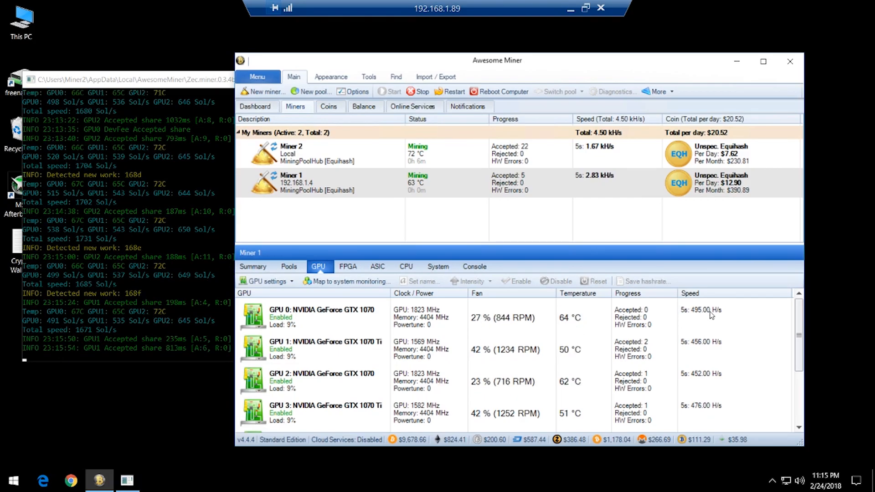
Review the speeds of Miner 1's GPUs and the details of its MiningPoolHub pool
scroll(713, 365, down, 1)
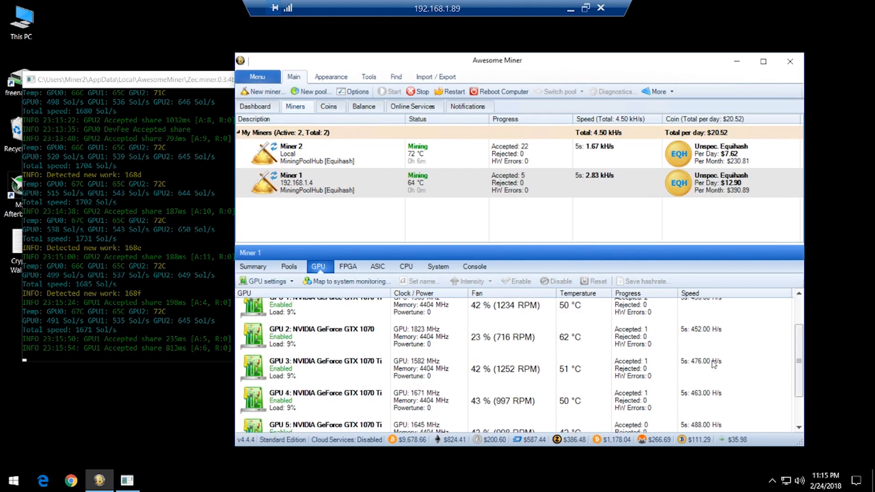
scroll(702, 360, up, 1)
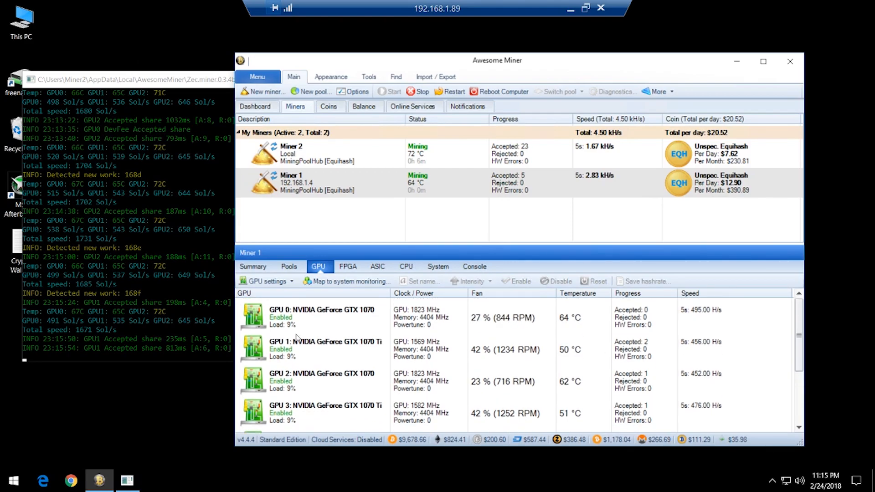
click(282, 269)
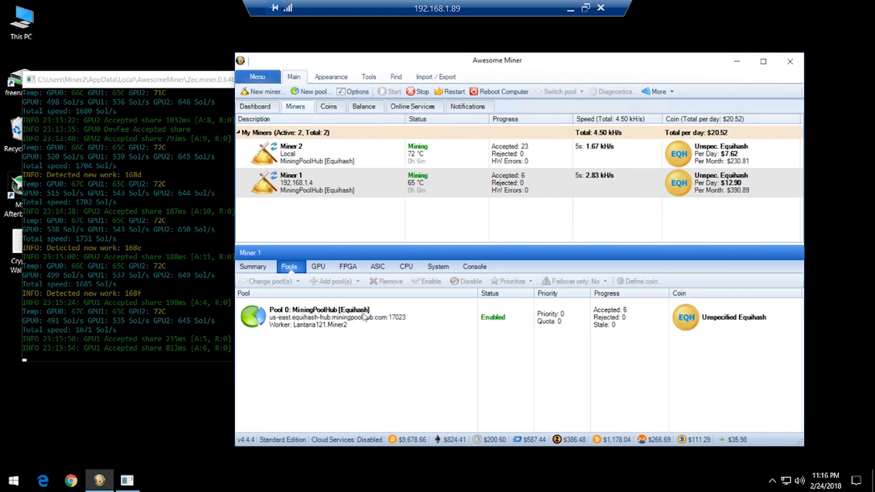
click(390, 320)
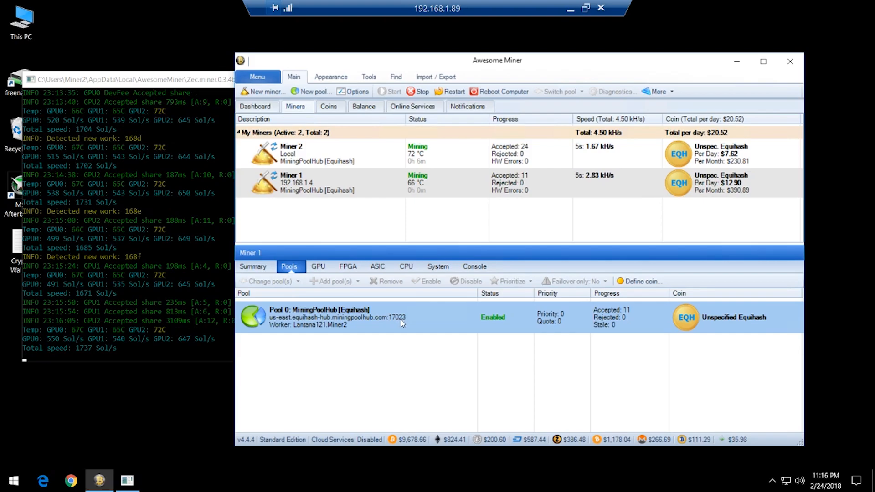
Switch to Chrome and open the Mining Pool Hub home page from the bookmarked mining pools
click(71, 481)
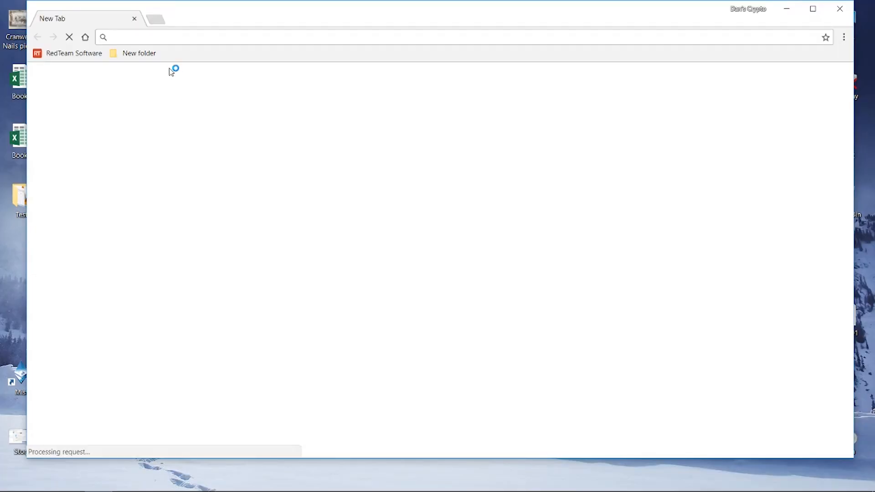
click(157, 54)
mouse_move(191, 68)
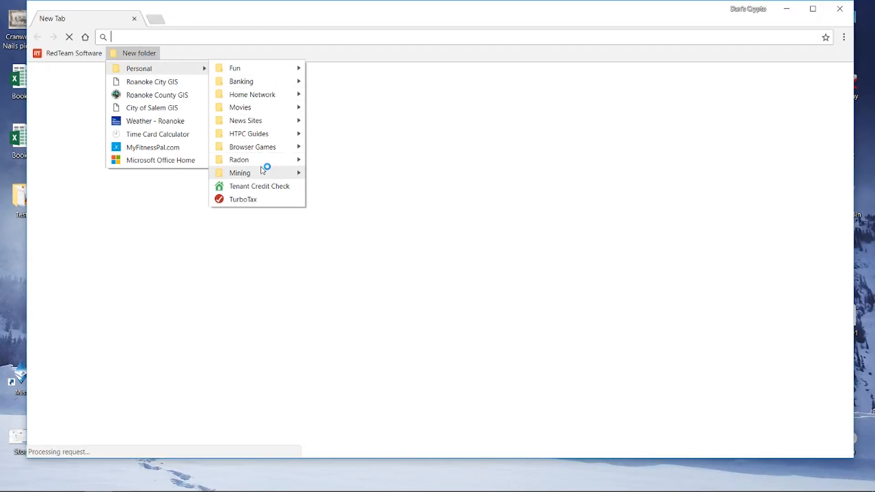
mouse_move(264, 171)
mouse_move(383, 238)
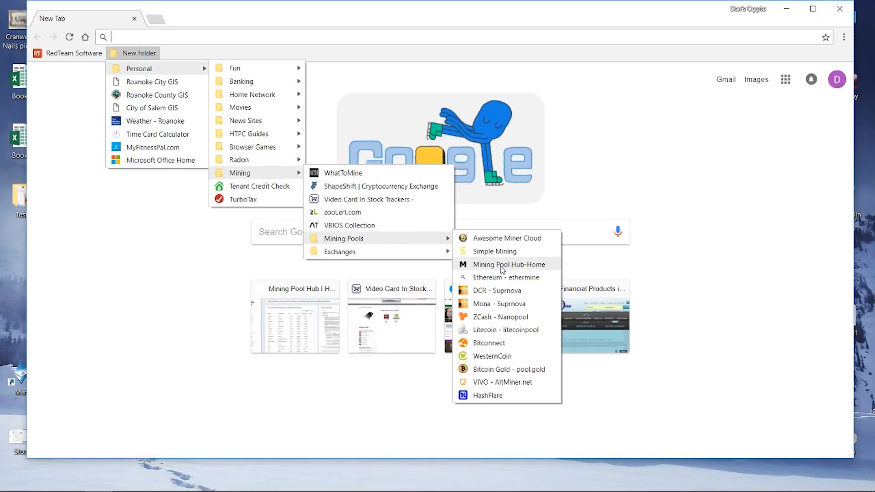
click(501, 263)
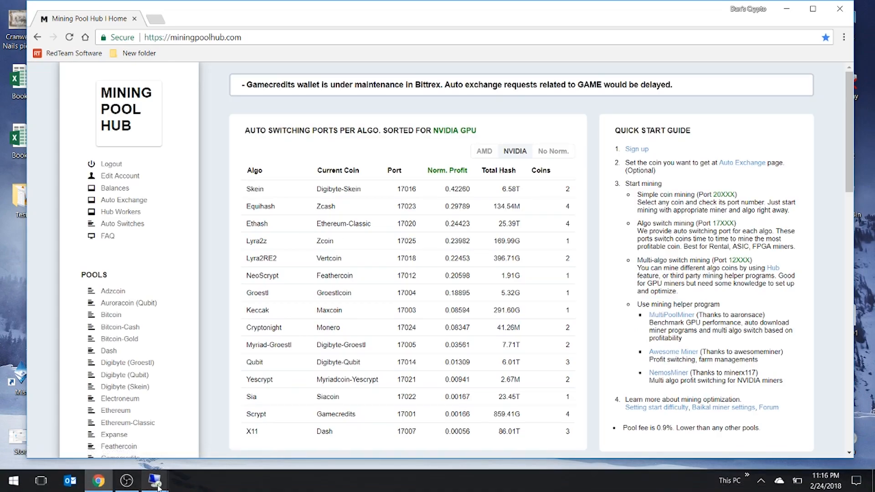
Switch to the 192.168.1.89 remote session to check both miners' speeds, and return to the Mining Pool Hub page
mouse_move(155, 481)
click(212, 430)
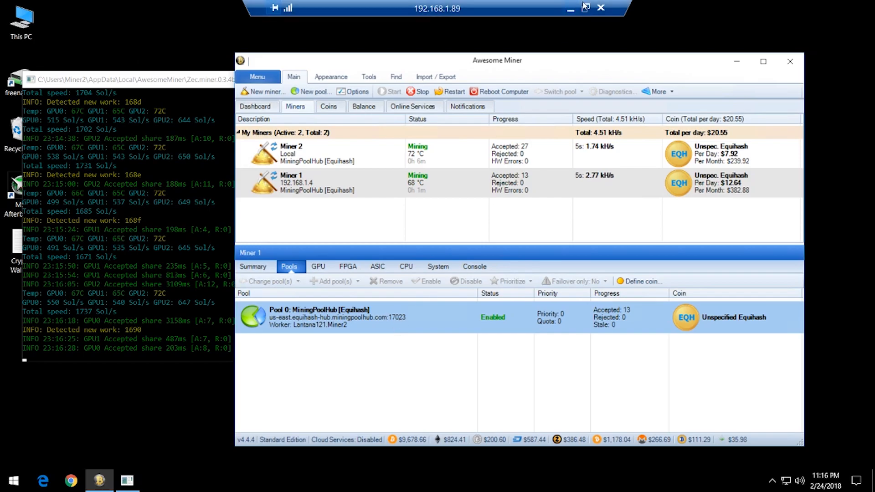
click(570, 8)
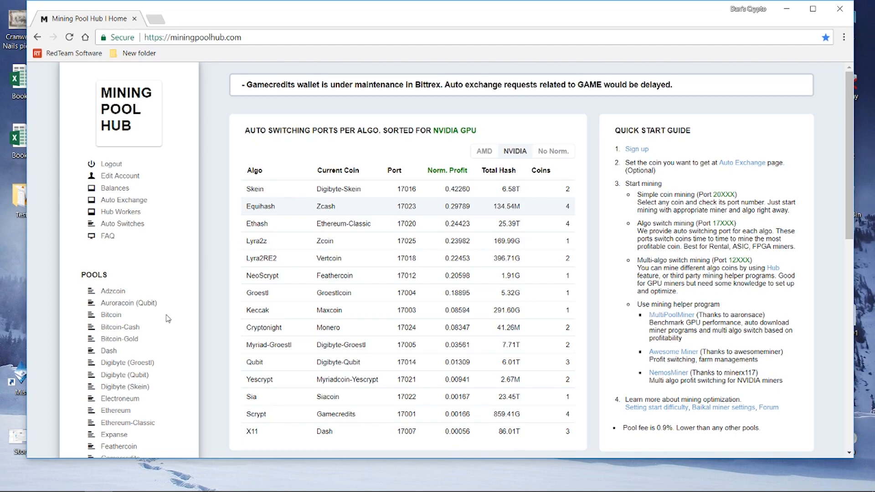
Check the hashrate on the Zcash pool's dashboard at Mining Pool Hub and open the account's Balances page
scroll(207, 319, down, 4)
scroll(207, 318, down, 3)
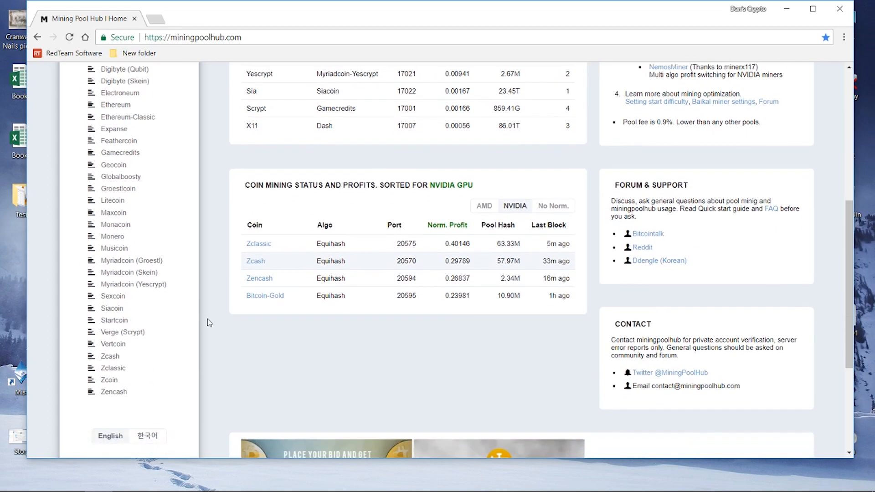
click(109, 322)
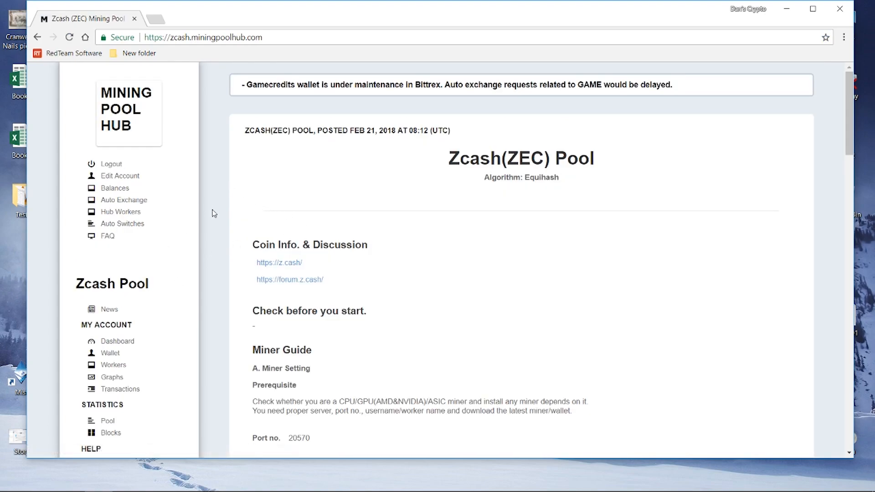
click(122, 342)
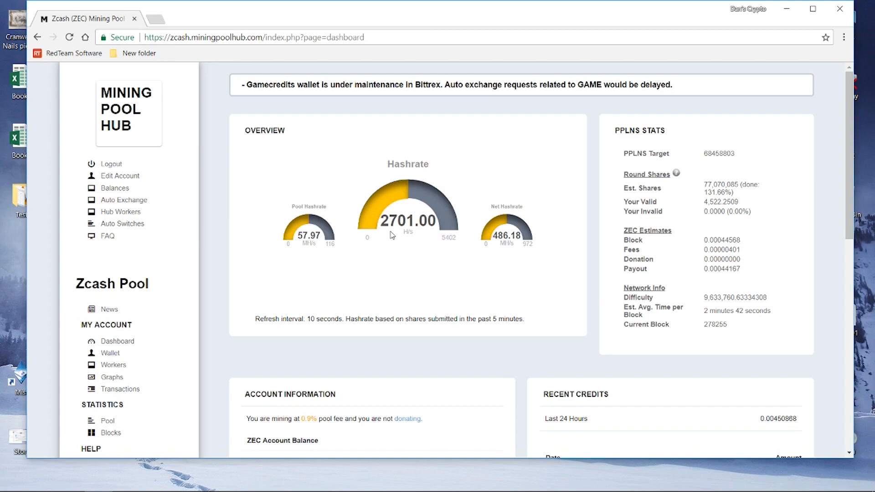
click(109, 190)
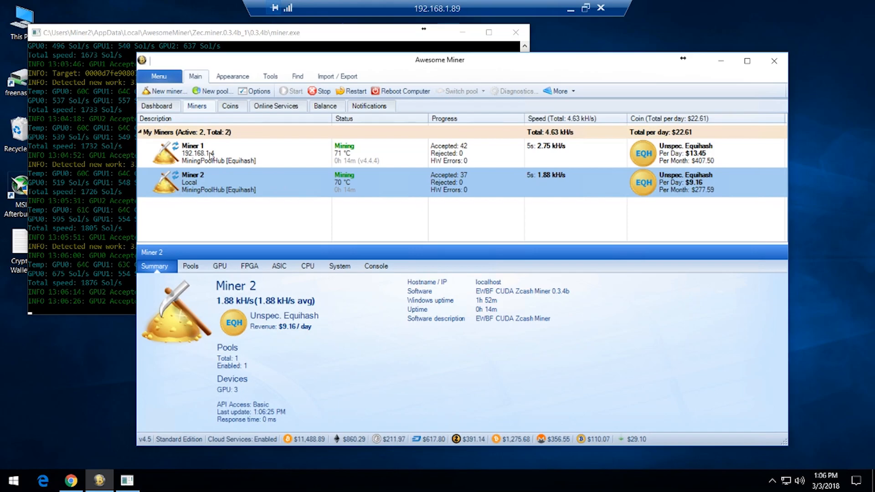
Look over Miner 1 and Miner 2 in Awesome Miner and open the Web settings in its options
click(211, 155)
click(213, 181)
drag(430, 64, 459, 63)
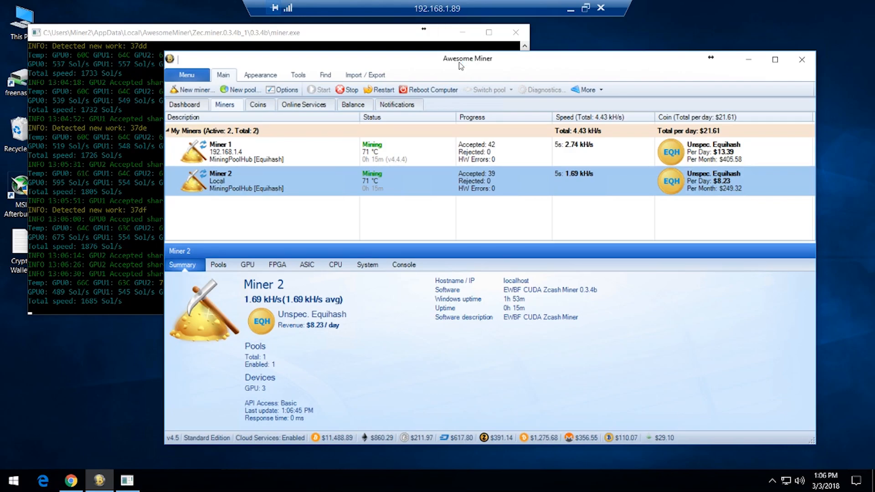
click(288, 90)
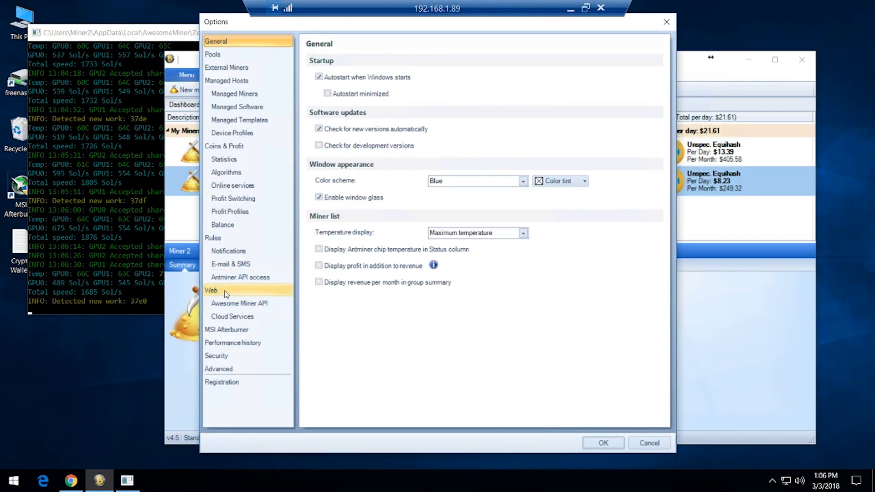
click(226, 293)
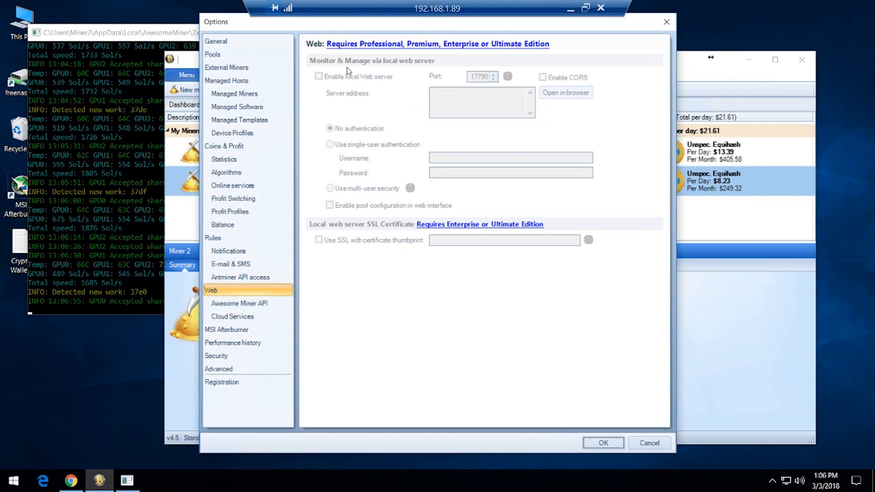
Follow the edition requirement link to the Awesome Miner site and check the Professional edition's price on the Buy page
click(367, 49)
scroll(512, 224, up, 20)
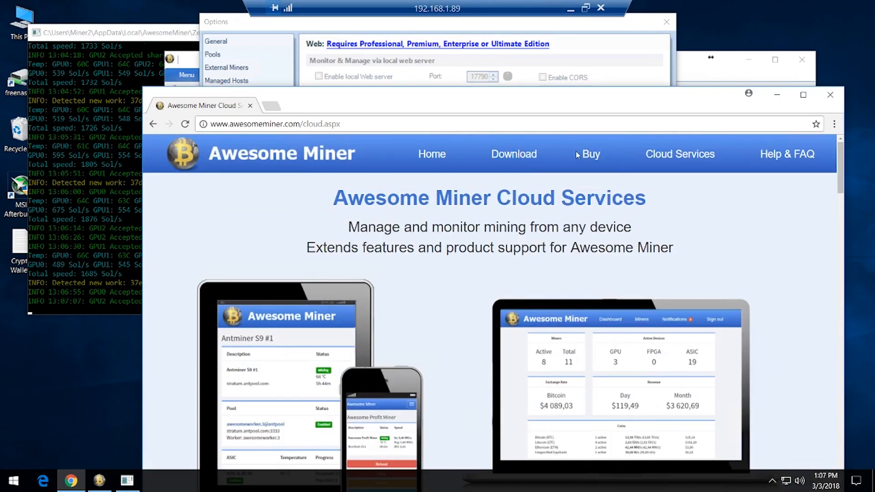
click(591, 154)
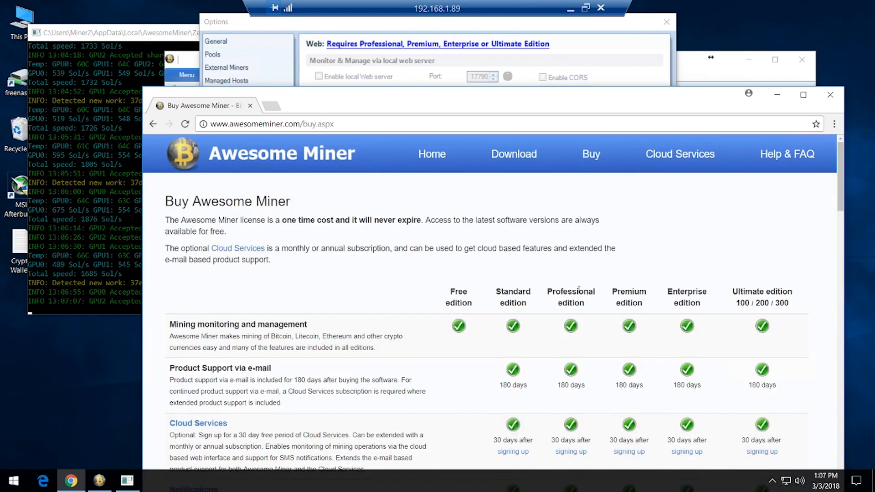
scroll(567, 296, down, 15)
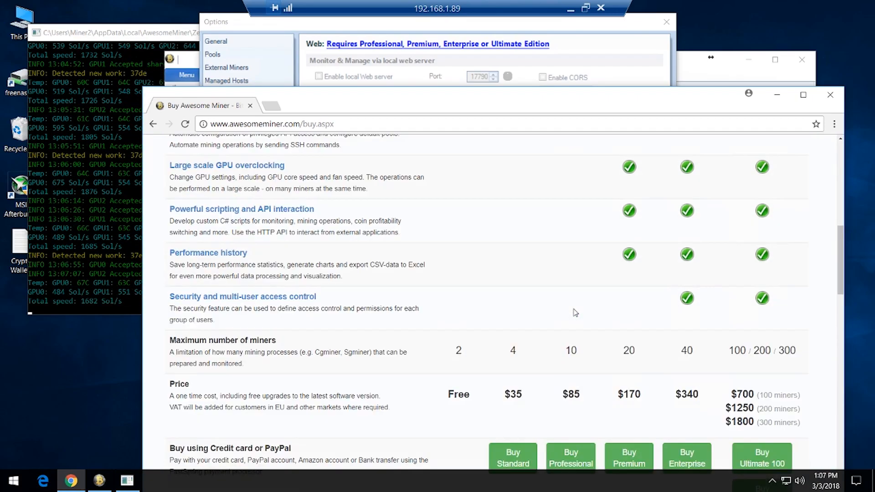
scroll(573, 244, up, 3)
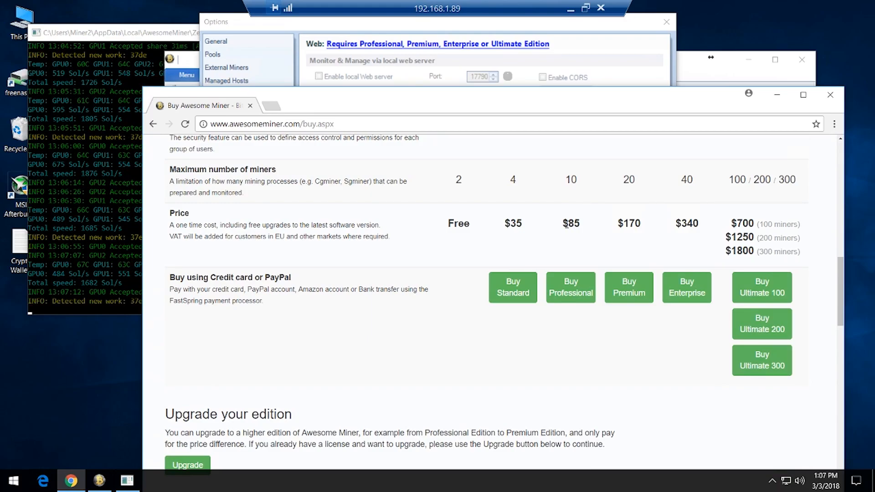
click(777, 95)
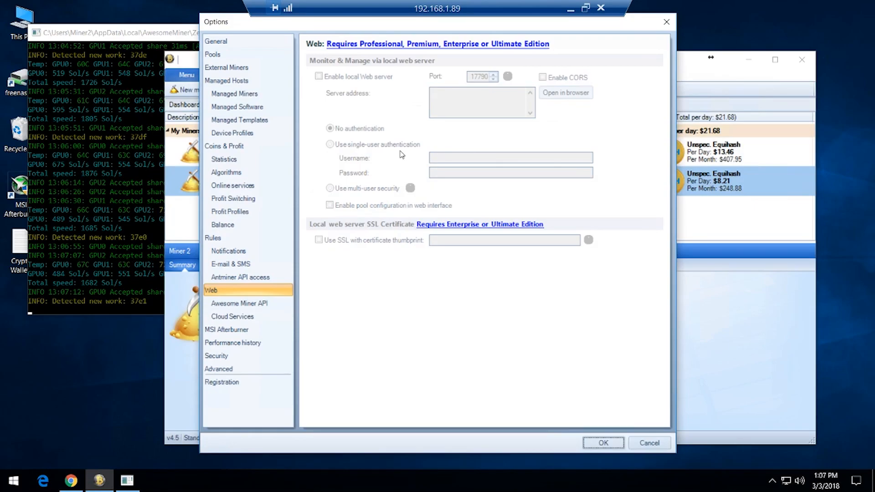
Open the Awesome Miner API settings and compare the Premium and Standard edition prices and the Standard edition's miner limit online
click(240, 303)
click(404, 46)
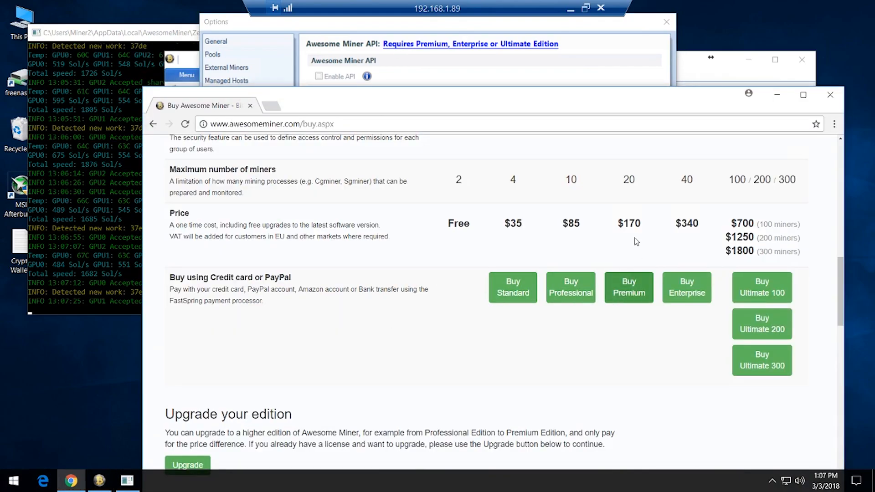
drag(617, 224, 647, 228)
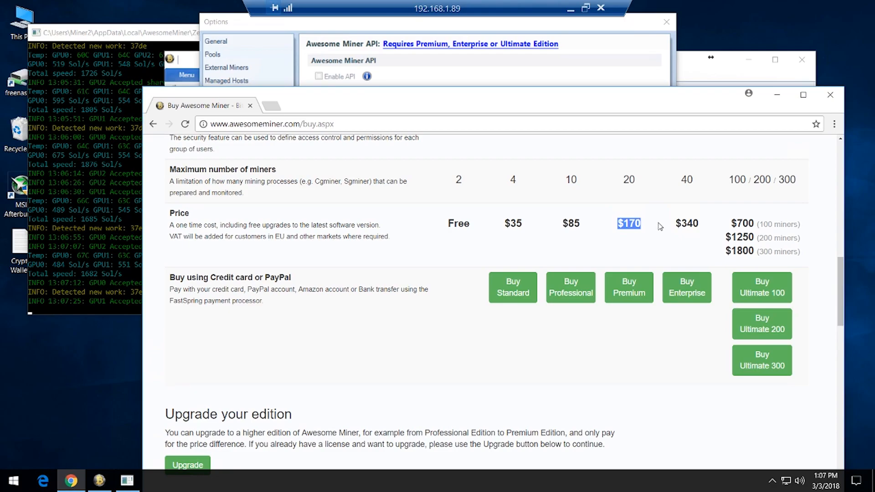
drag(505, 223, 522, 225)
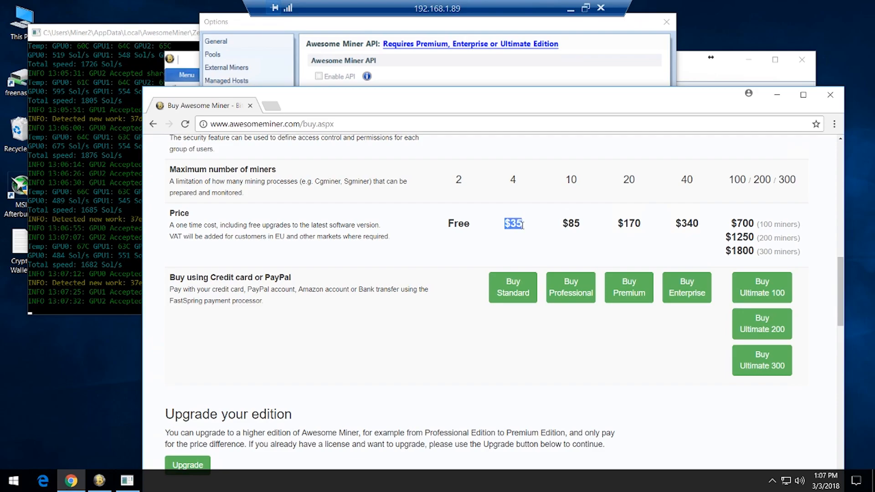
drag(510, 180, 520, 183)
Read the Cloud Services free-trial terms for the Standard edition in the edition comparison table
scroll(509, 227, up, 9)
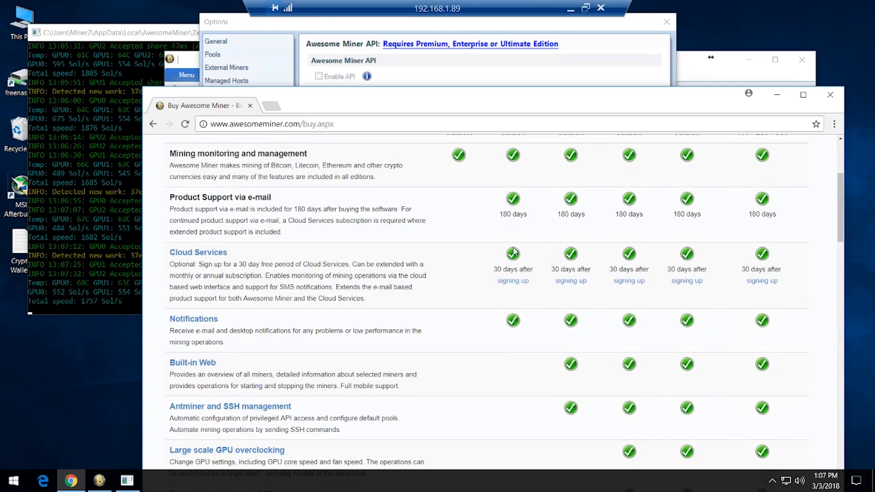
drag(223, 264, 329, 278)
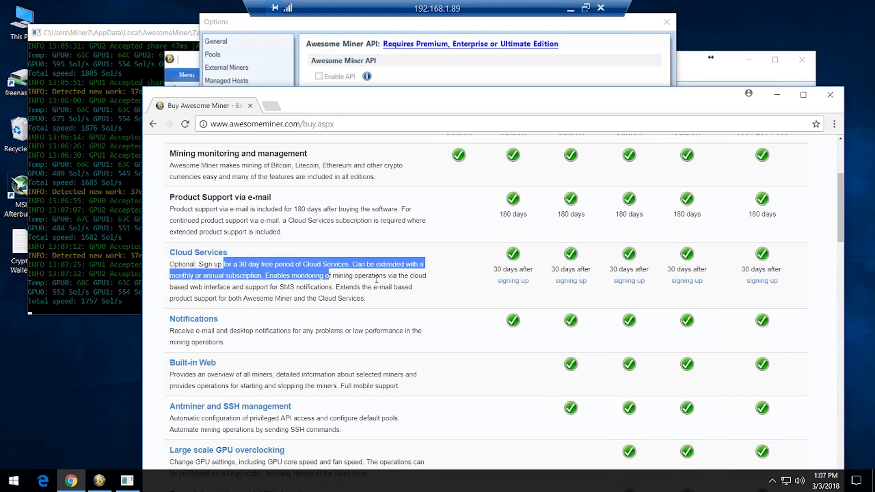
drag(494, 269, 532, 272)
click(531, 269)
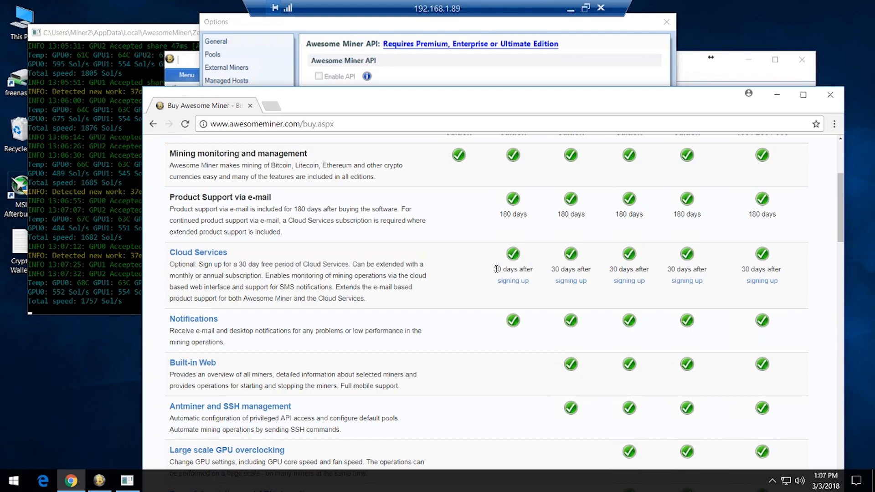
scroll(521, 268, up, 1)
scroll(520, 268, up, 2)
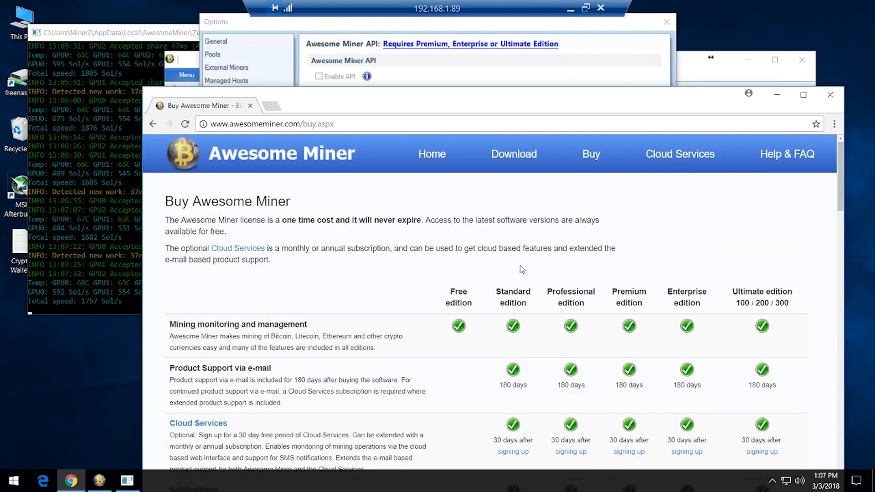
Examine the Cloud Services page, including its notifications, getting-started instructions and subscription comparison table
click(680, 164)
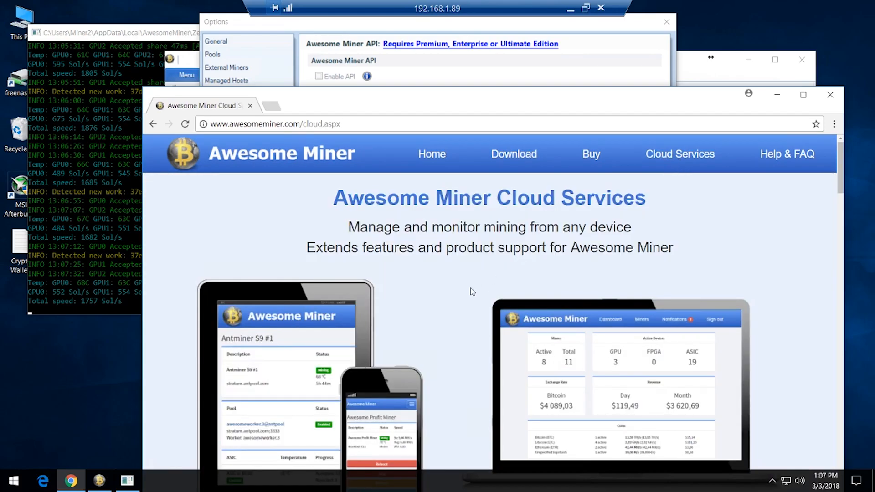
scroll(470, 292, down, 10)
scroll(463, 288, down, 10)
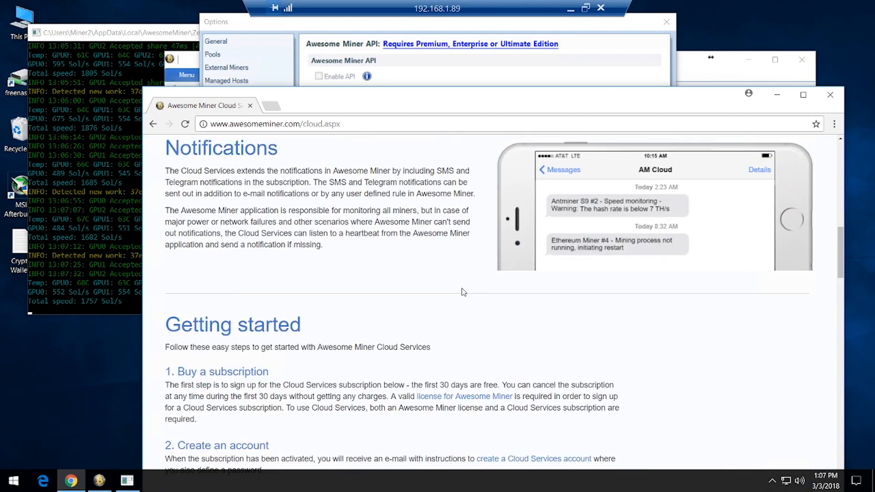
scroll(333, 172, up, 5)
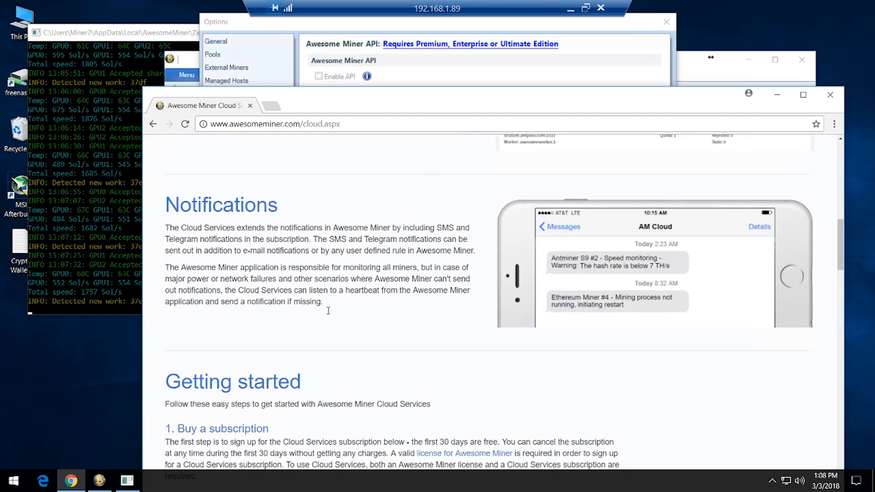
scroll(382, 310, down, 6)
scroll(383, 310, down, 14)
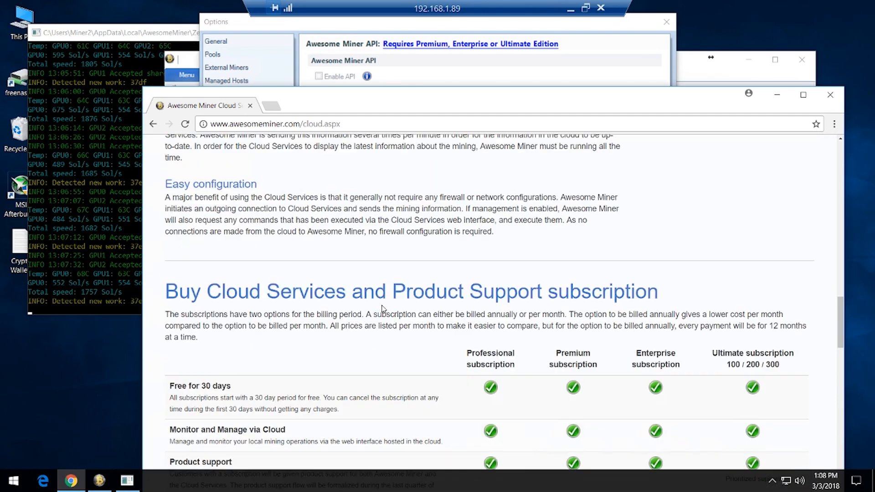
scroll(495, 264, up, 1)
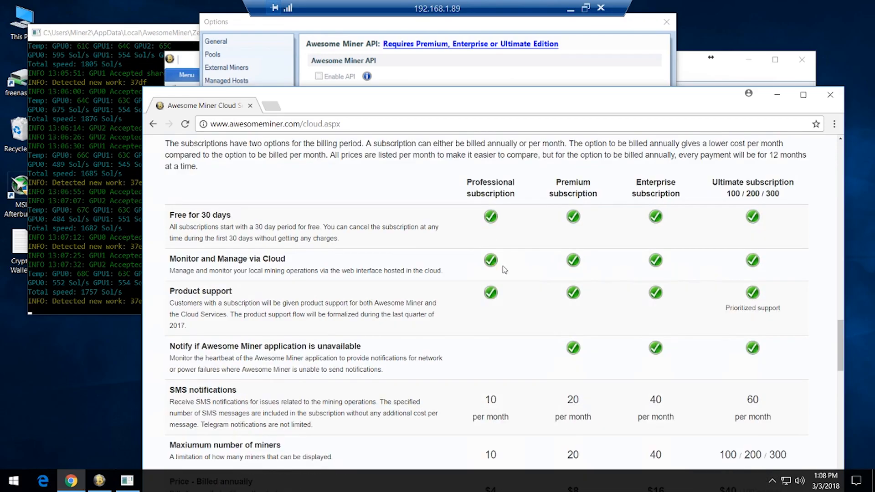
scroll(503, 270, down, 6)
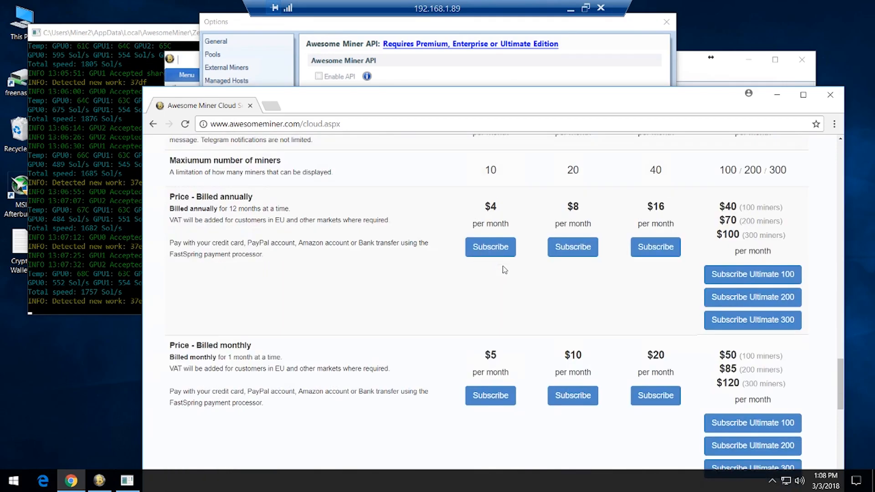
Compare the annual and monthly billing prices of the Professional Cloud Services subscription and close the browser
drag(487, 206, 495, 209)
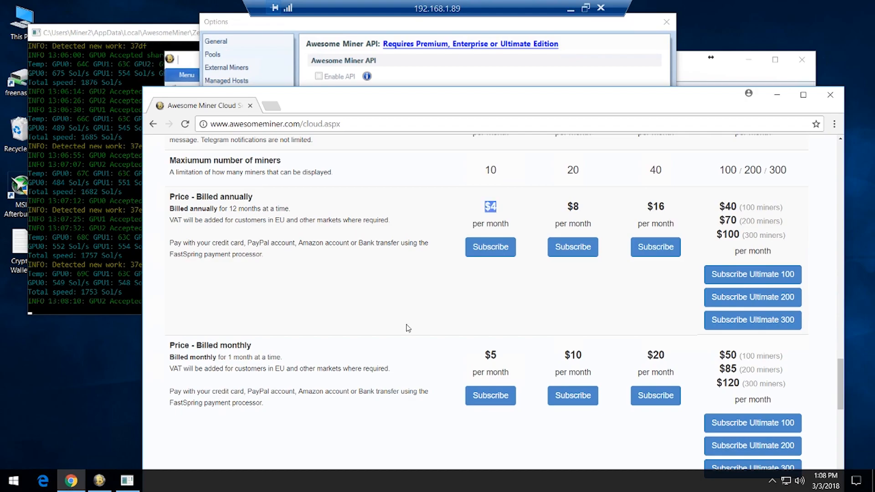
drag(487, 359, 498, 374)
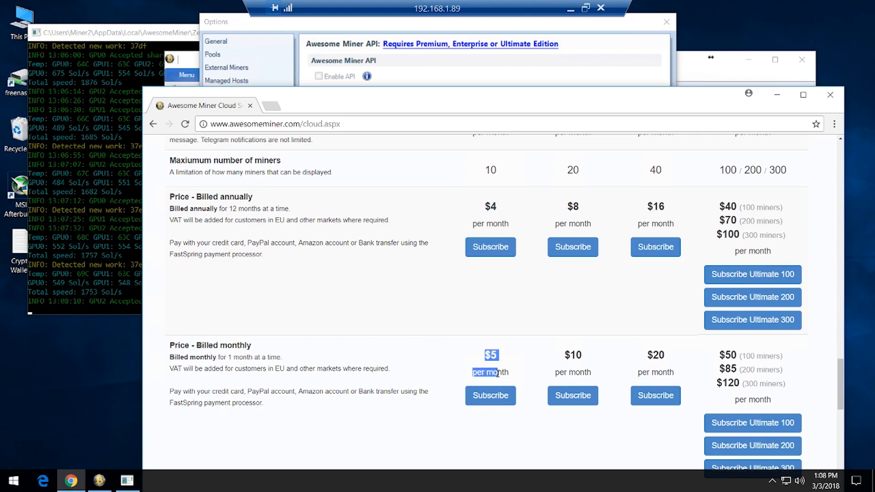
drag(511, 377, 511, 376)
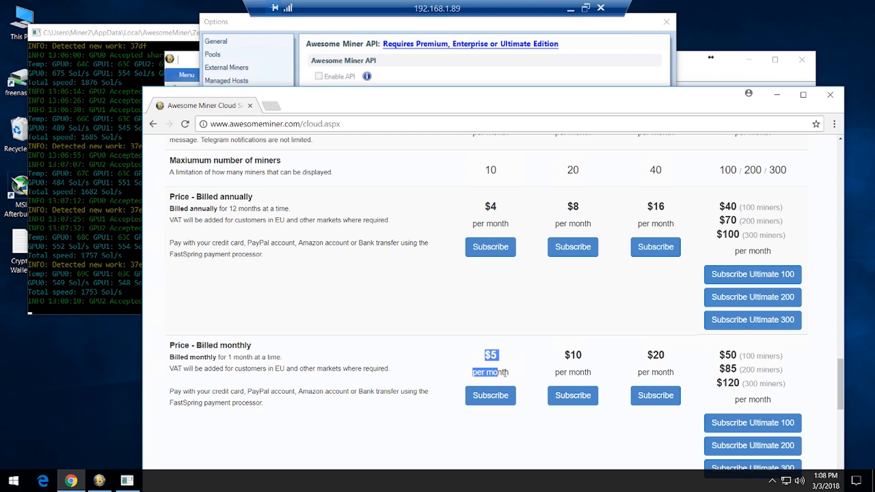
click(452, 388)
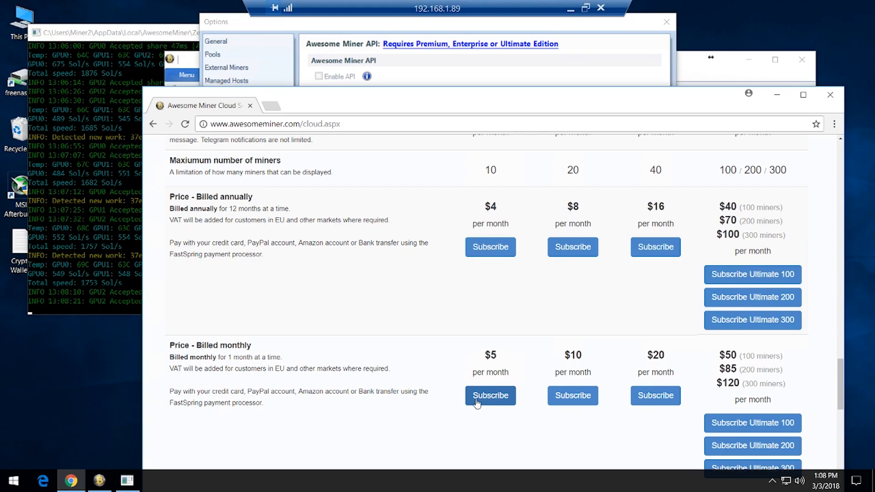
click(831, 99)
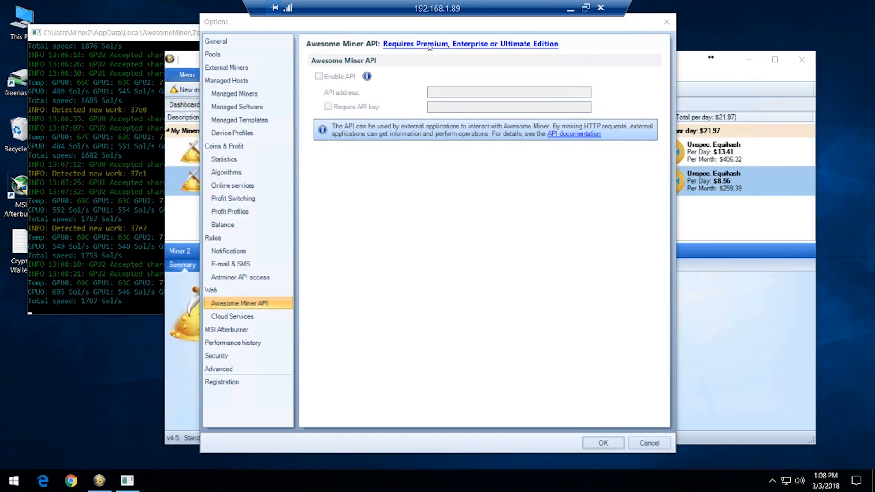
Set Cloud Services to "Enabled - Monitor and manage from cloud (operations available)" in the Awesome Miner options
drag(416, 24, 416, 32)
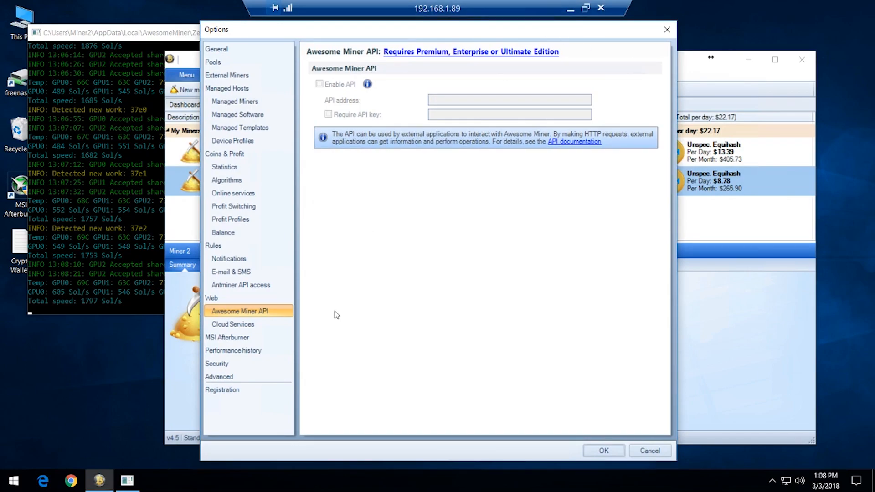
click(234, 327)
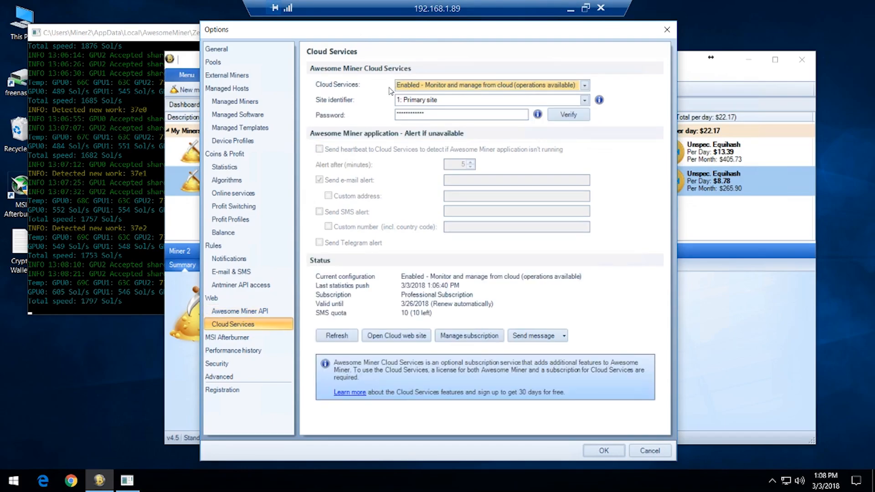
click(424, 87)
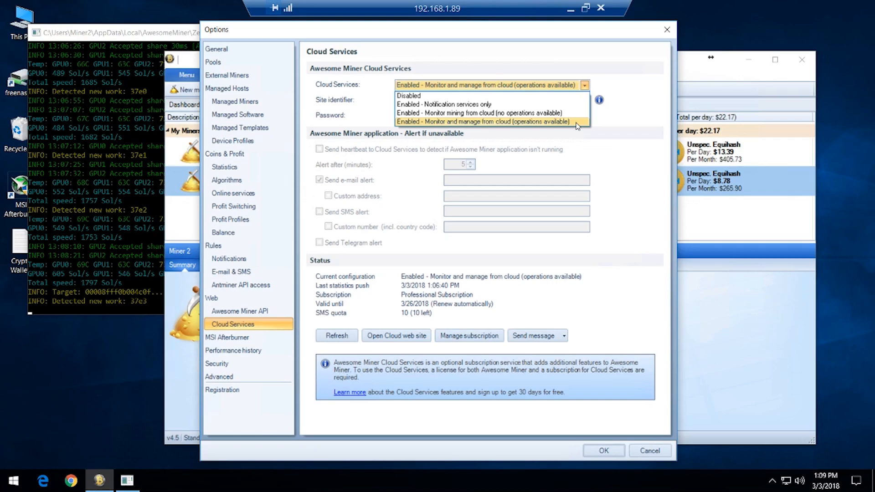
click(525, 121)
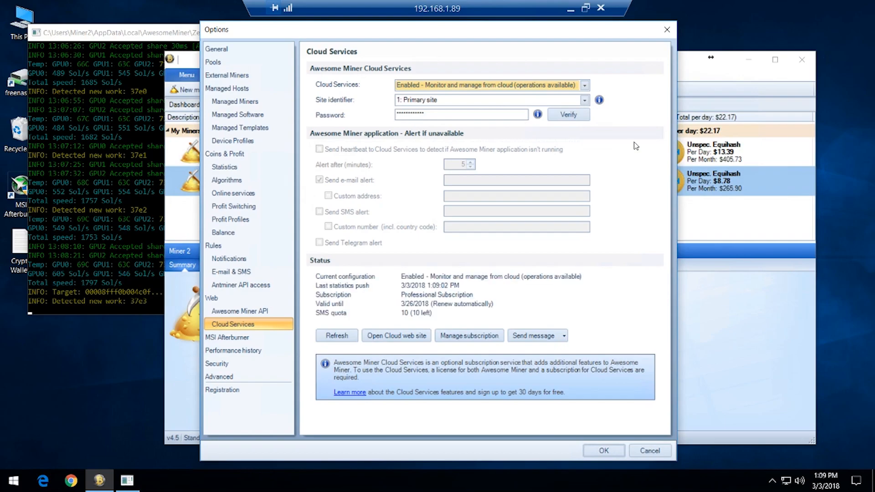
Select "1: Primary site" as the Cloud Services site identifier, verify the stored password and save the options
click(438, 101)
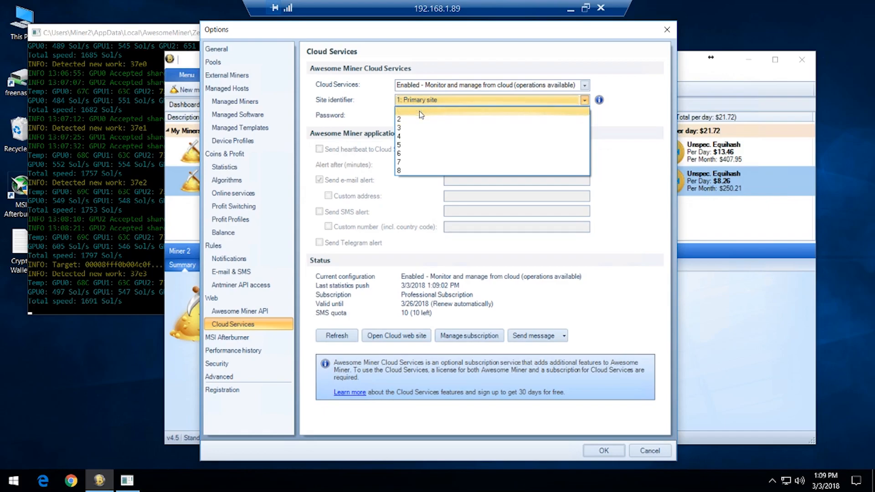
click(420, 111)
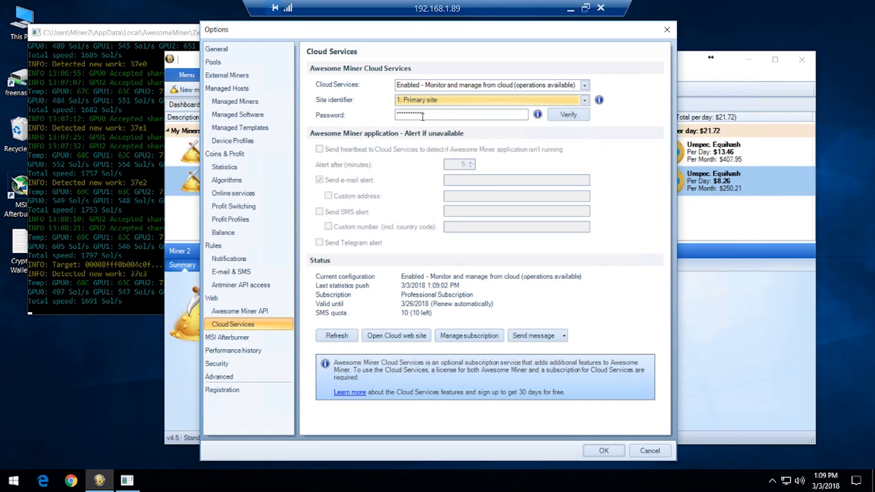
click(569, 114)
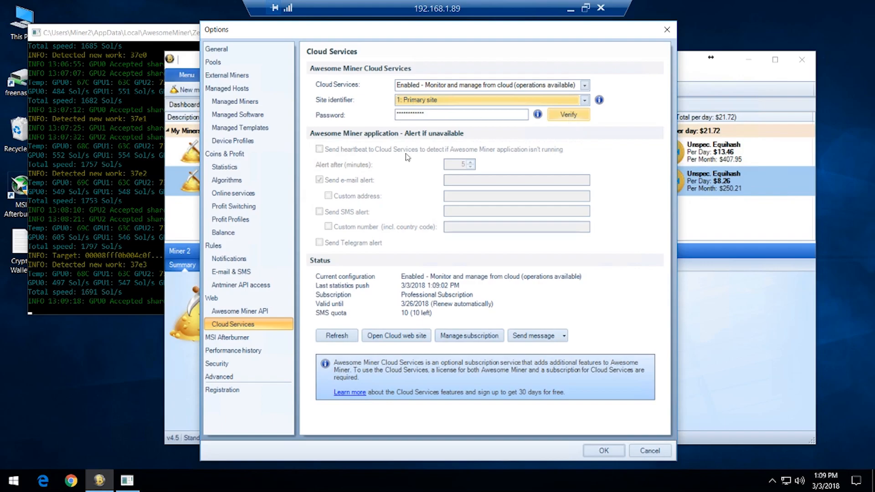
click(602, 451)
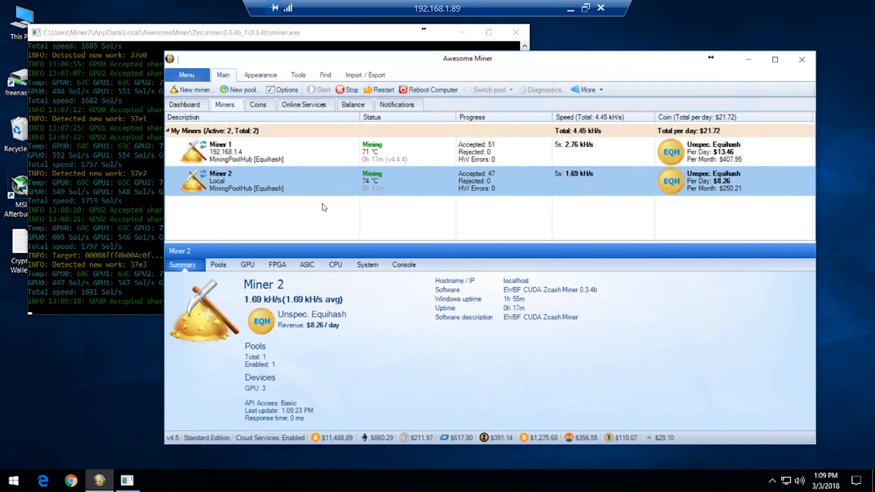
Minimize the remote Miner 2 session and open the bookmarked Awesome Miner Cloud site in Chrome on the local computer
drag(425, 64, 433, 64)
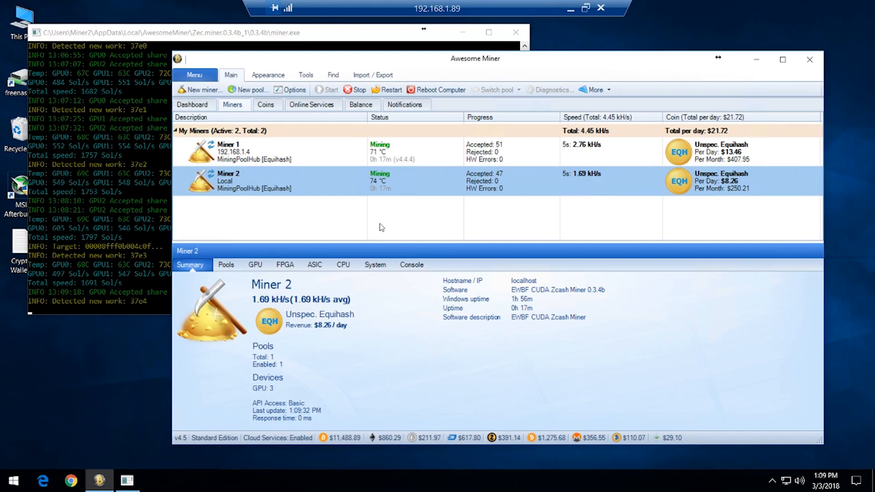
click(570, 8)
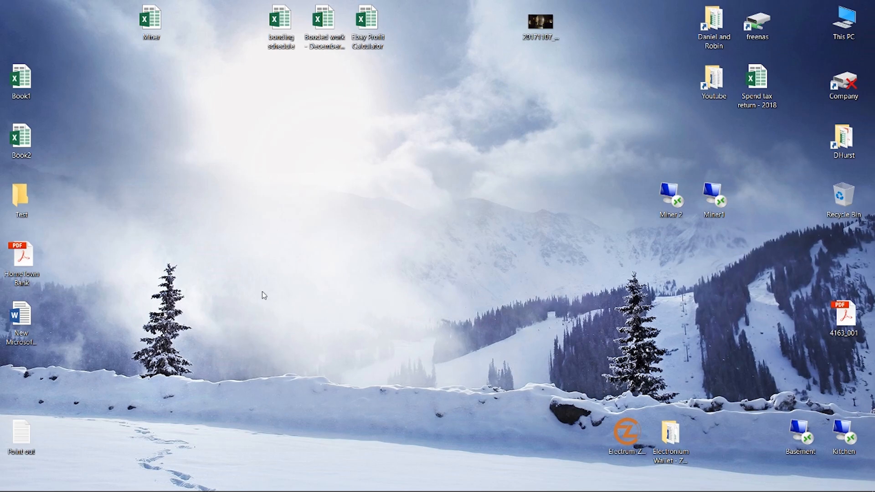
mouse_move(104, 491)
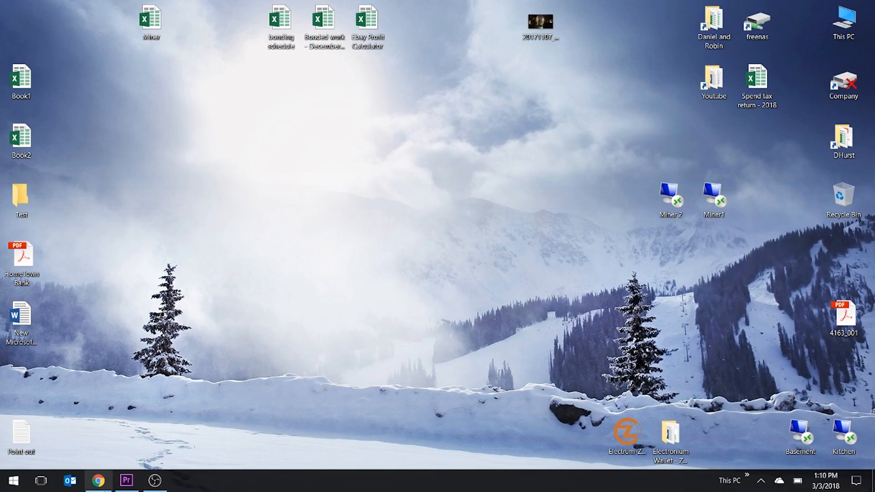
click(103, 486)
click(113, 44)
mouse_move(137, 58)
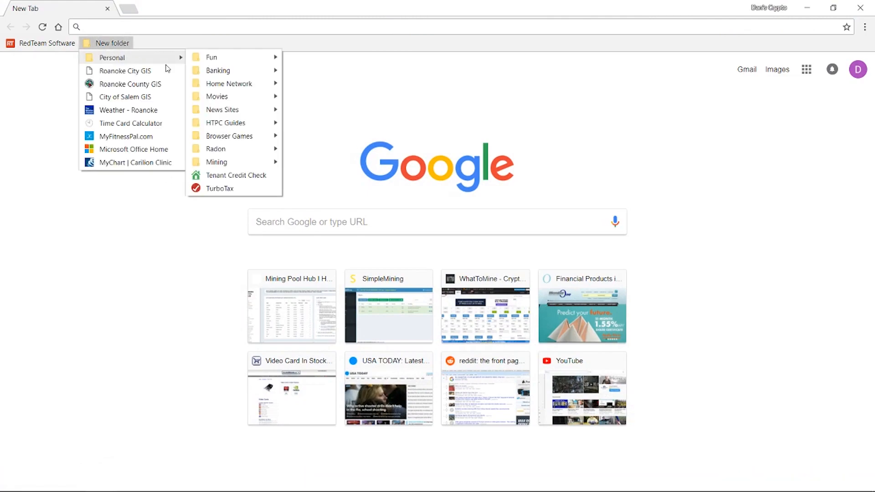
mouse_move(228, 161)
mouse_move(459, 246)
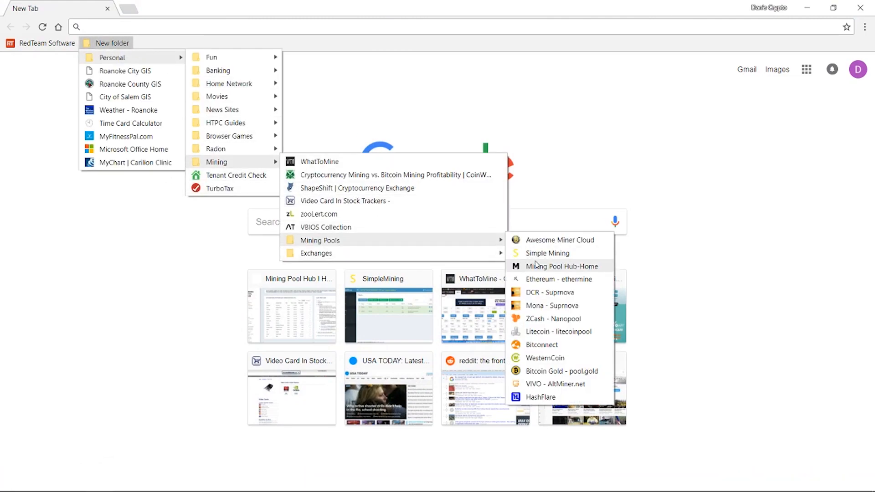
click(561, 238)
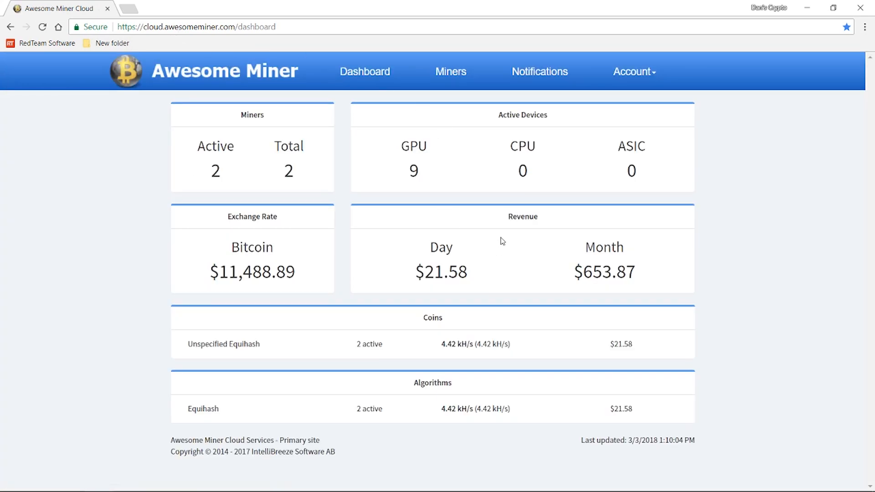
Examine the cloud dashboard's active miners, GPU count, daily and monthly revenue, and the Equihash entry in the coin summary
click(631, 73)
click(207, 180)
drag(207, 141, 220, 179)
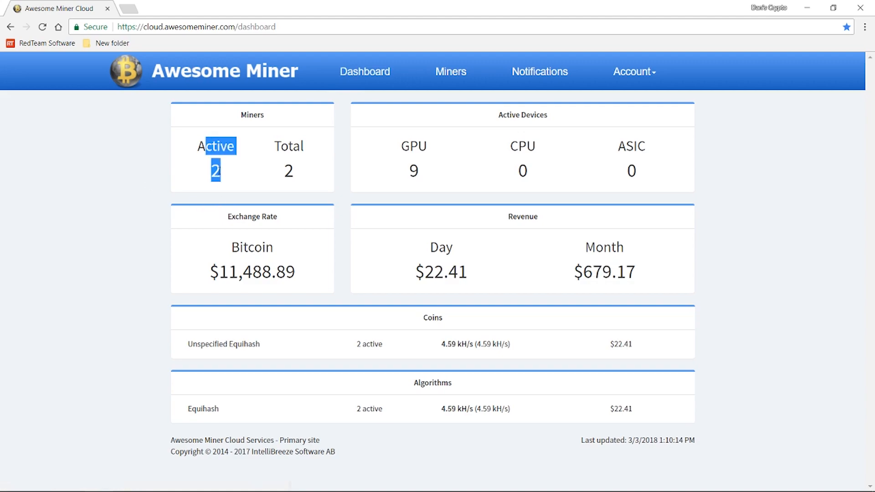
drag(409, 174, 431, 178)
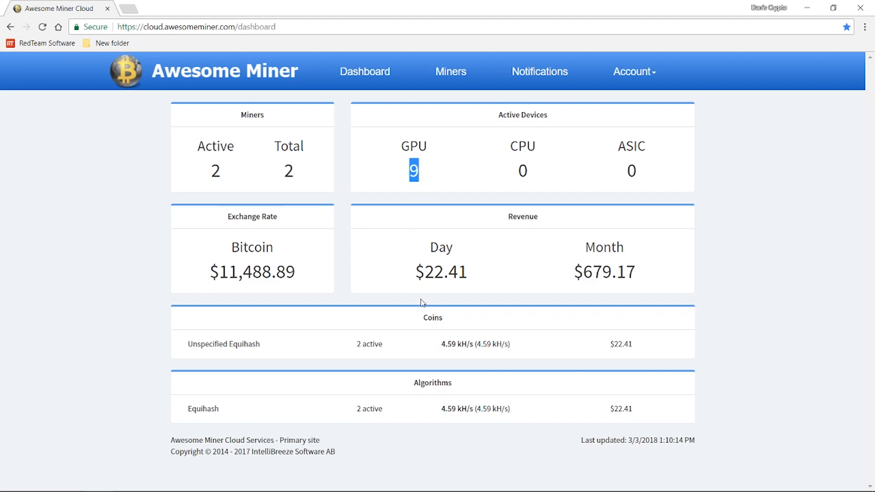
drag(427, 252, 469, 286)
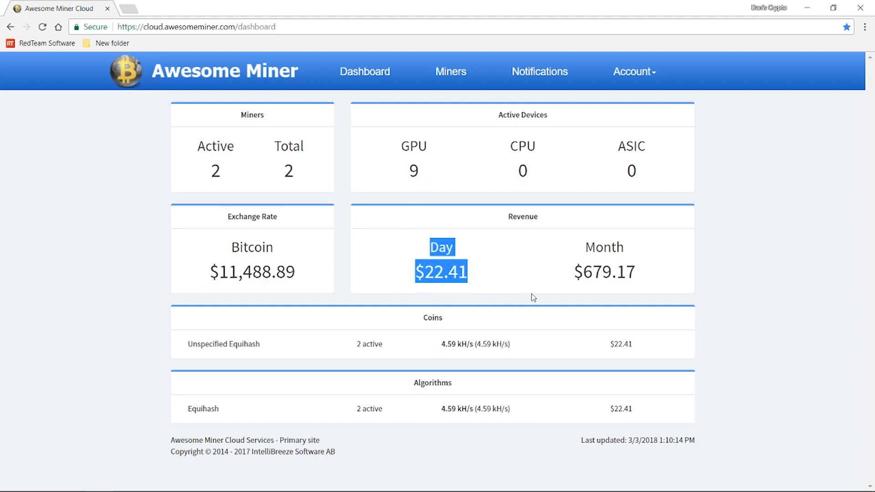
drag(575, 256, 654, 306)
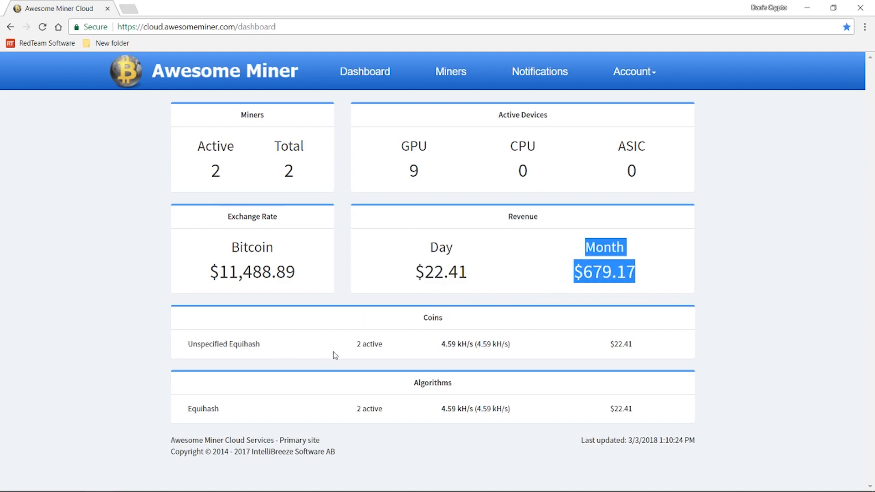
drag(349, 346, 373, 346)
drag(460, 344, 440, 344)
drag(638, 345, 614, 360)
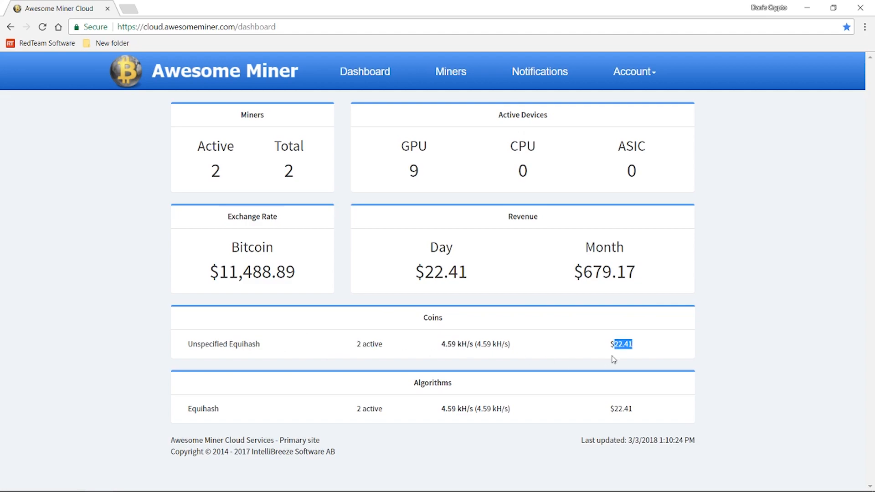
Open the cloud miners list and compare the temperatures of Miner 1 and Miner 2
click(449, 78)
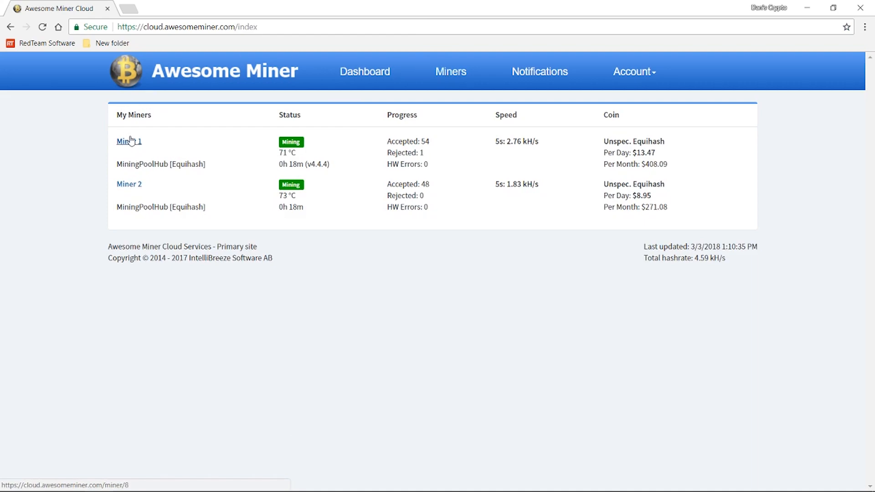
drag(277, 157, 297, 154)
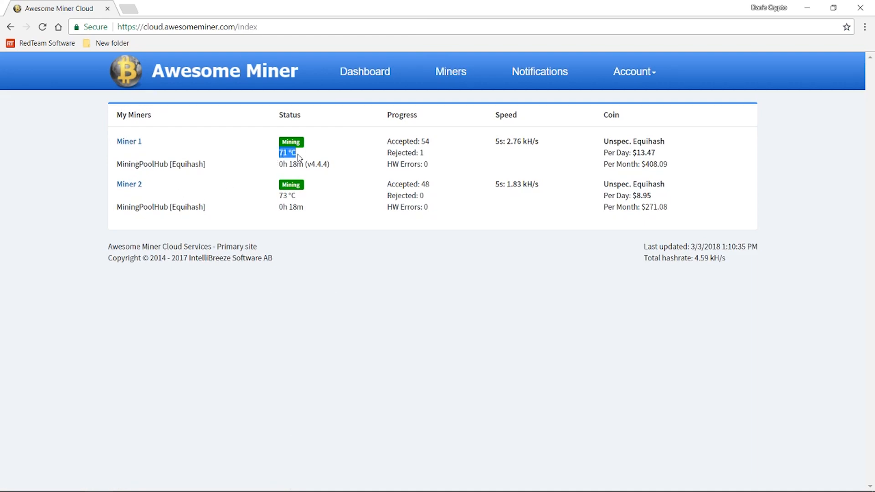
drag(278, 199, 297, 200)
Inspect Miner 1's pool, per-GPU clock, fan and temperature details, and its remote reboot, stop and restart controls
click(133, 142)
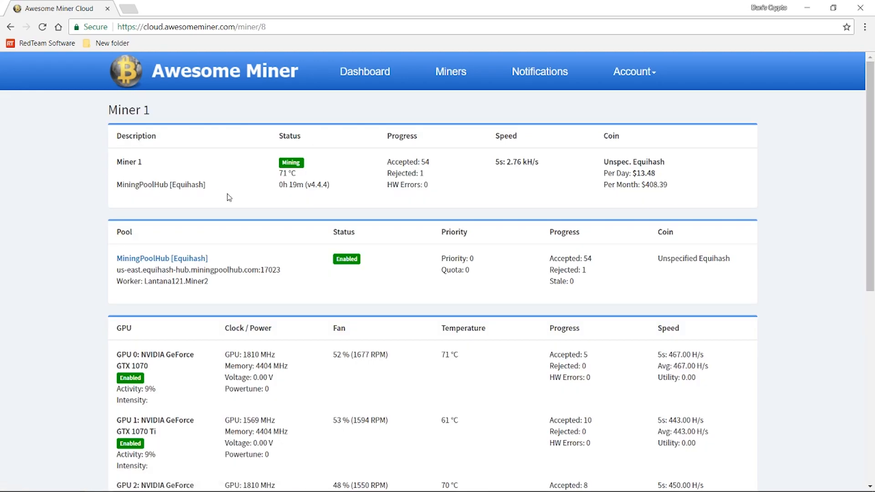
scroll(114, 245, down, 3)
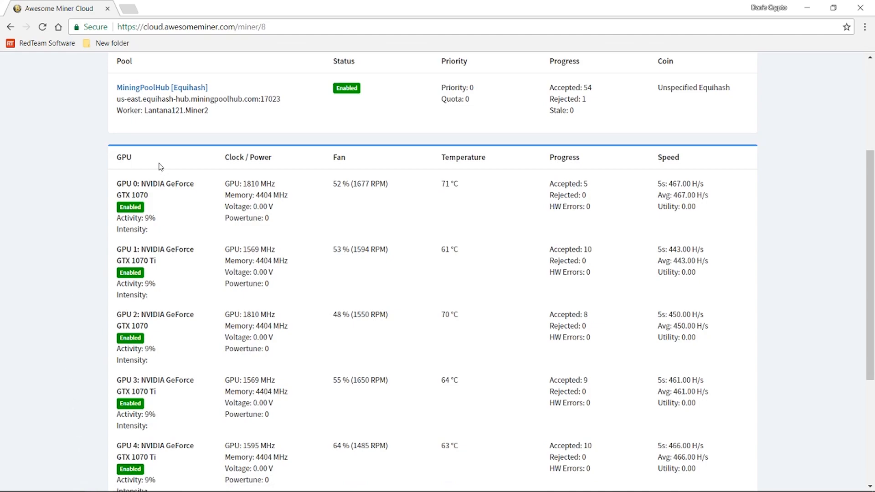
scroll(88, 381, down, 4)
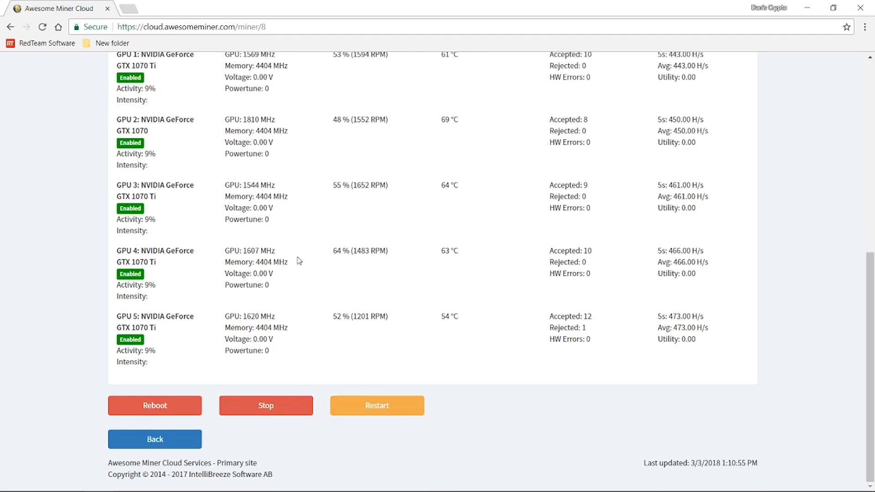
scroll(295, 275, up, 10)
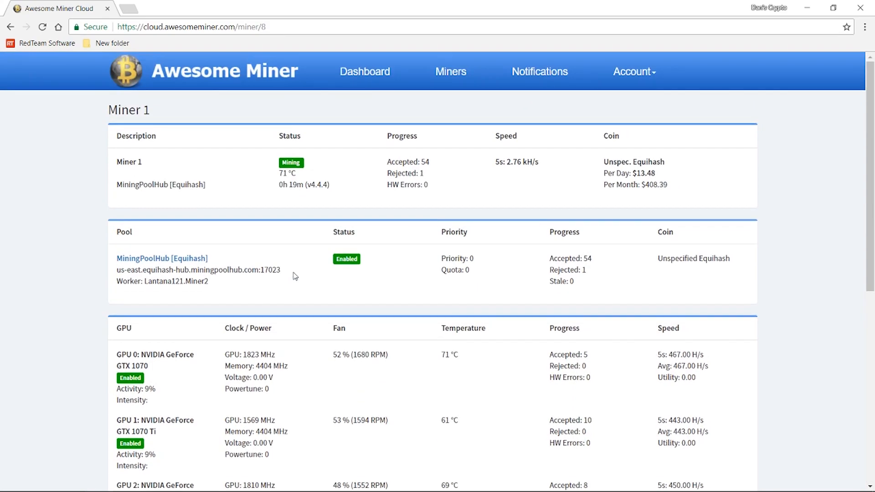
Return to the miners list and review Miner 2's pool and GPU details
click(451, 71)
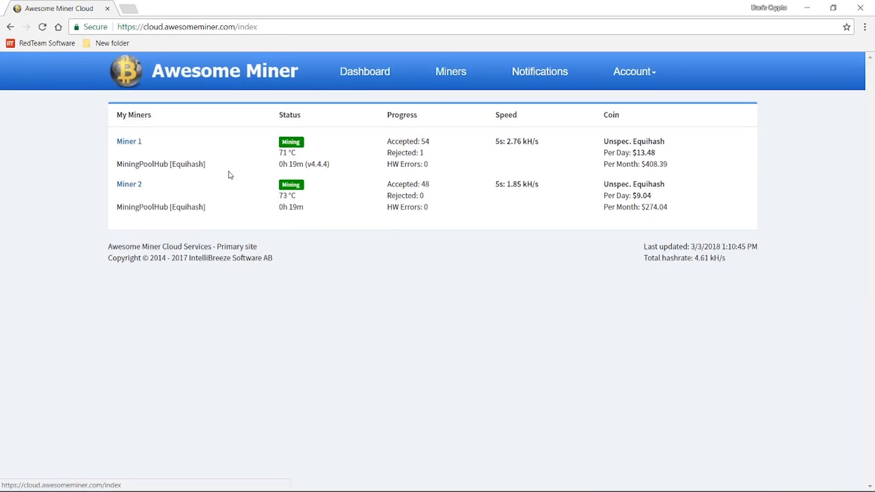
click(129, 184)
scroll(294, 249, down, 5)
scroll(293, 246, up, 5)
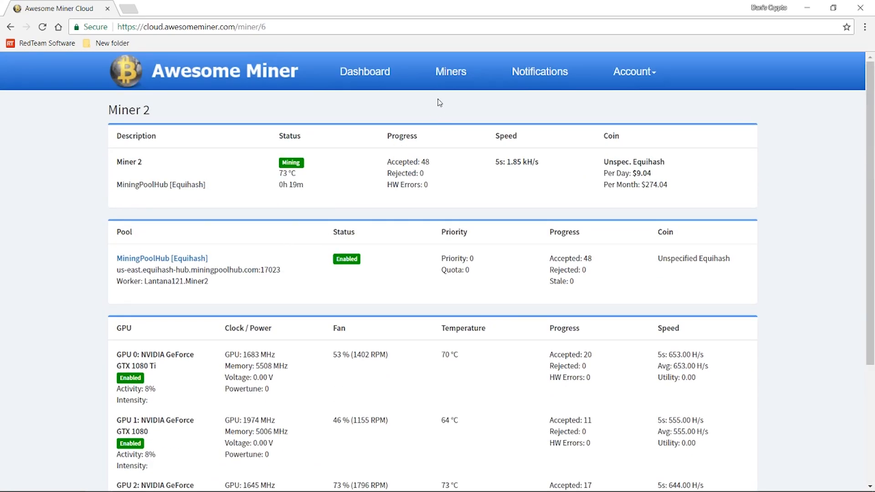
Check the cloud site's notifications page and its account options
click(451, 71)
click(538, 71)
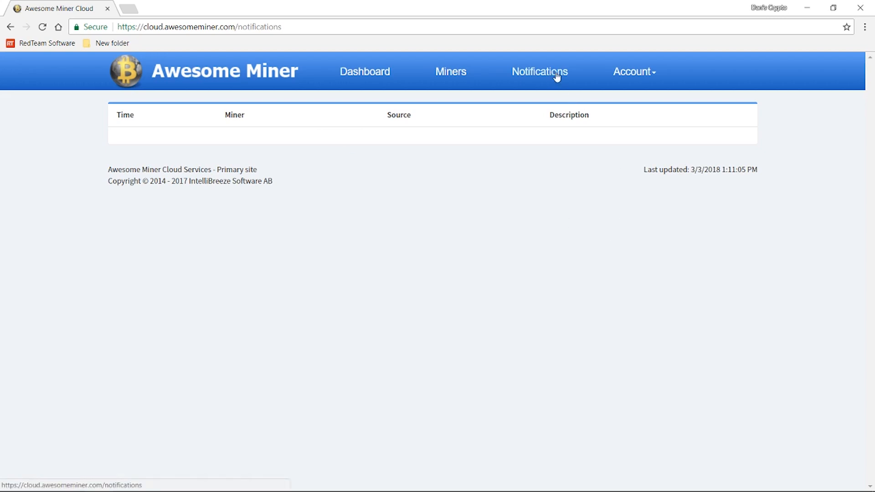
click(628, 78)
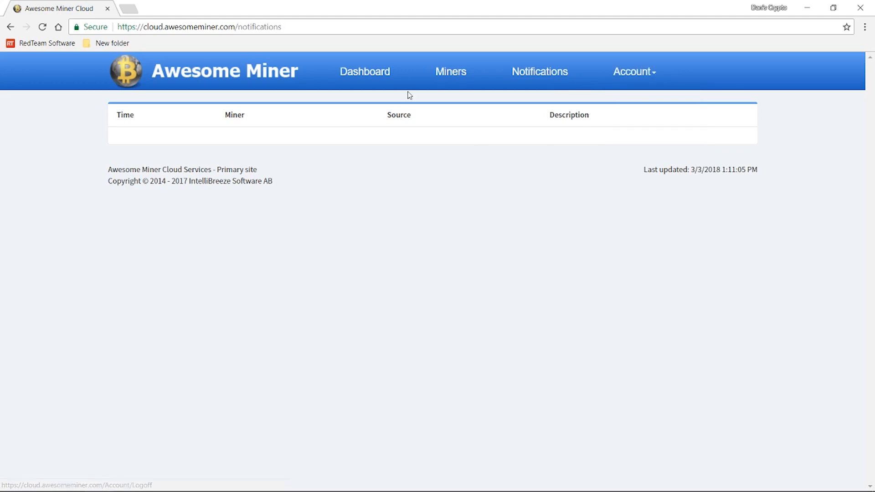
Return to the cloud dashboard and recheck the number of active miners and GPUs
click(364, 71)
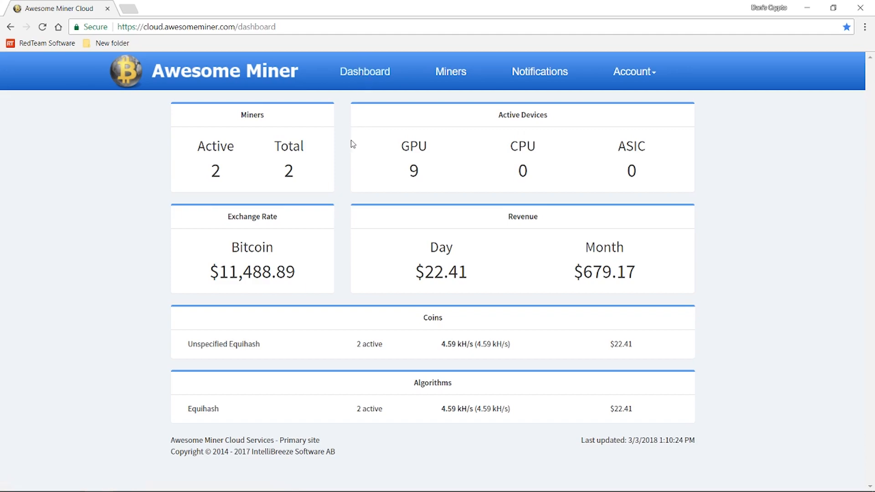
double_click(219, 175)
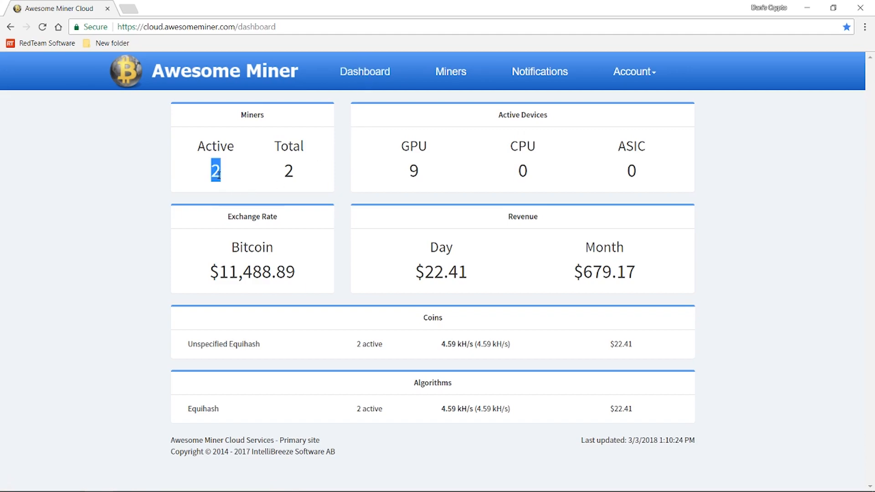
double_click(412, 171)
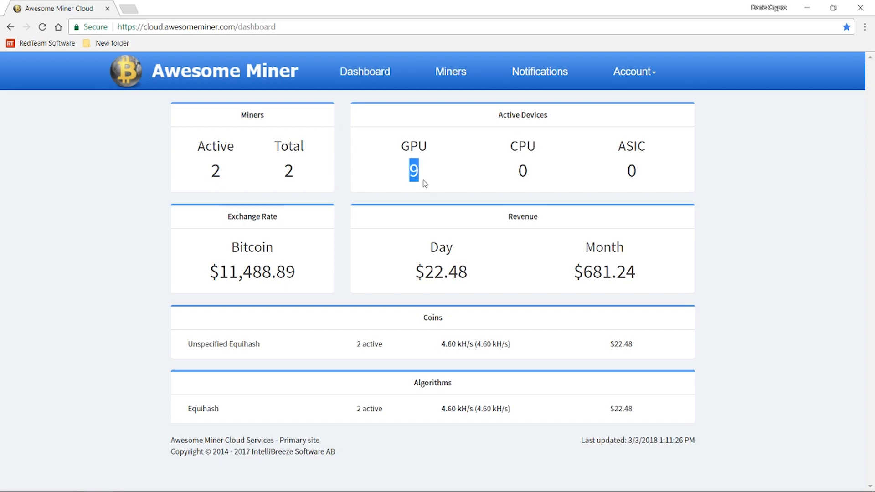
click(431, 181)
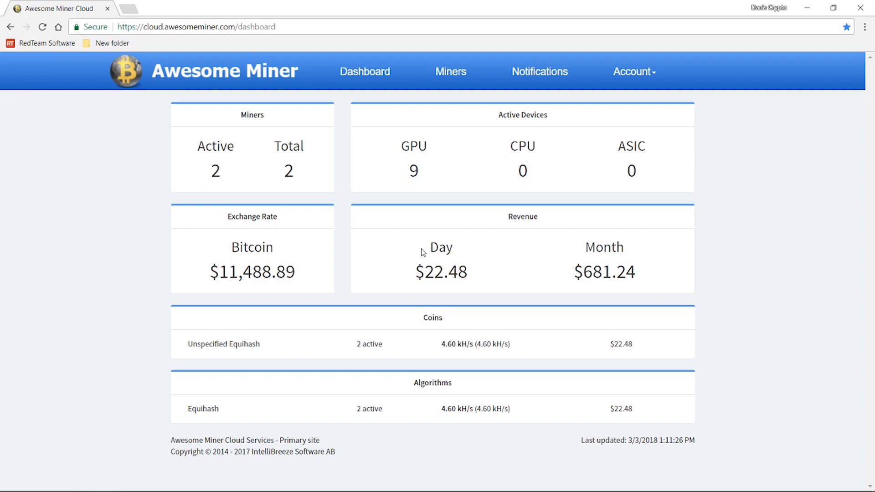